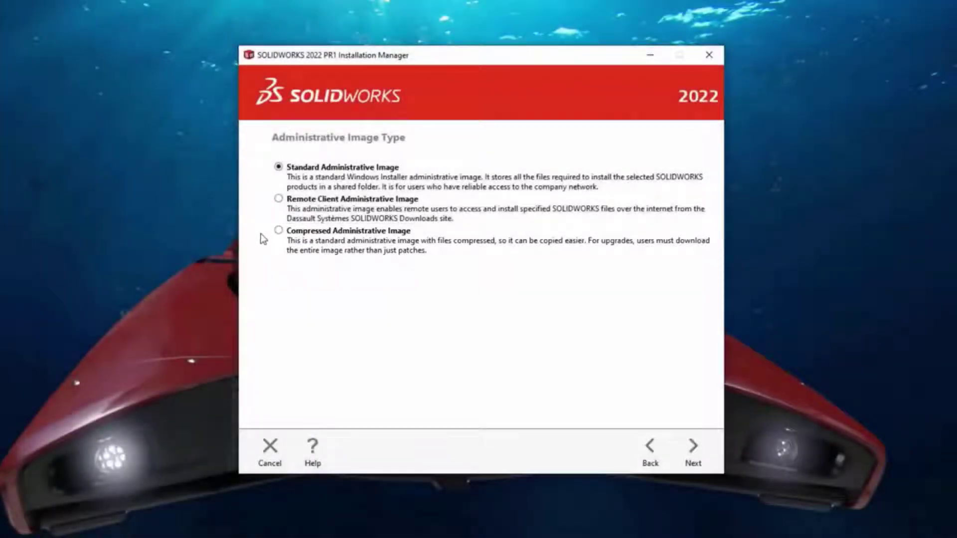
Select Remote Client Administrative Image as the administrative image type
click(280, 201)
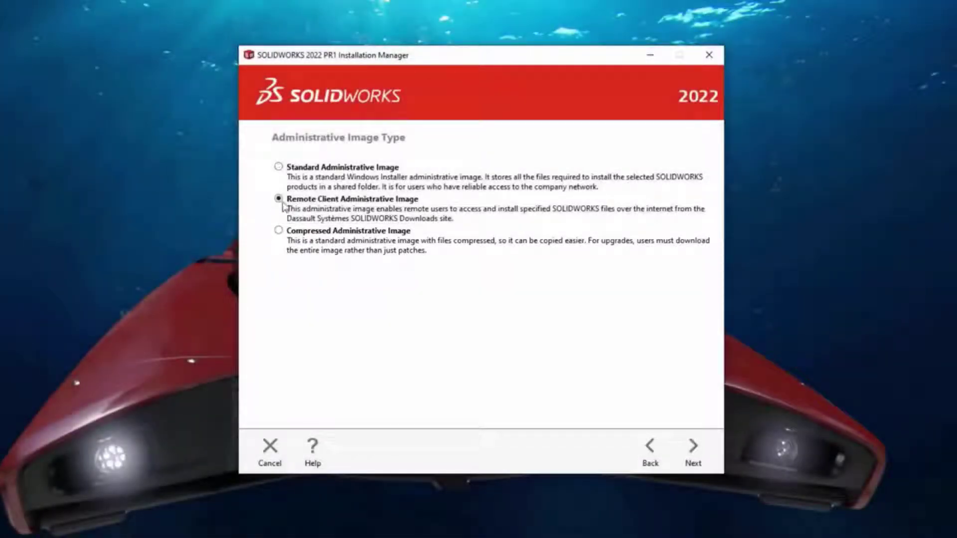
Create nested groups Netherlands > HQ > Electrical Designers in the option editor
click(694, 451)
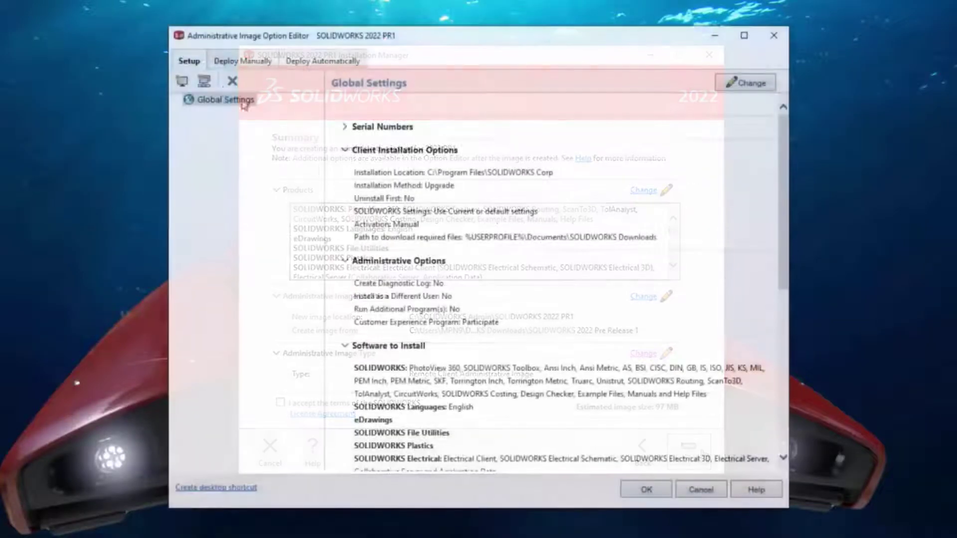
click(204, 81)
text(Netherlands)
key(Return)
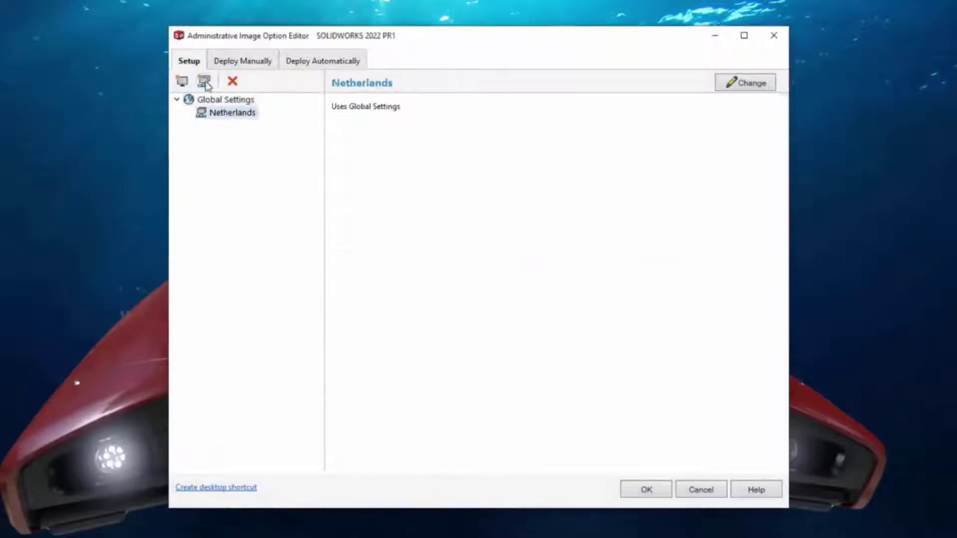
click(204, 81)
text(HQ)
key(Return)
click(205, 82)
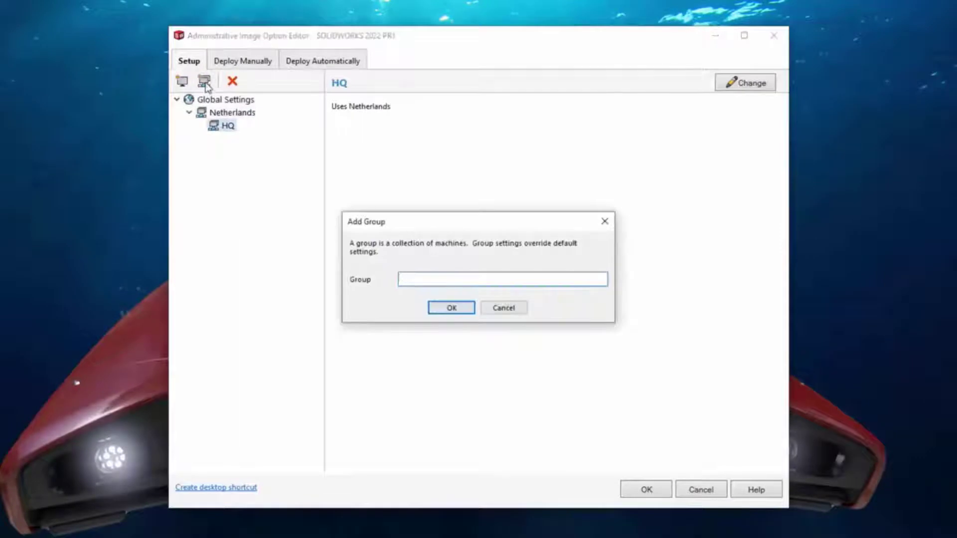
text(Electrical Designers)
key(Return)
Add machines NEMO-1111 and NEMO-2222 to Electrical Designers, plus a Mechanical Designers group
click(235, 140)
click(182, 81)
text(NEMO-1111)
key(Return)
click(182, 81)
text(NEMO-2222)
key(Return)
click(204, 81)
text(Mechanical Designers)
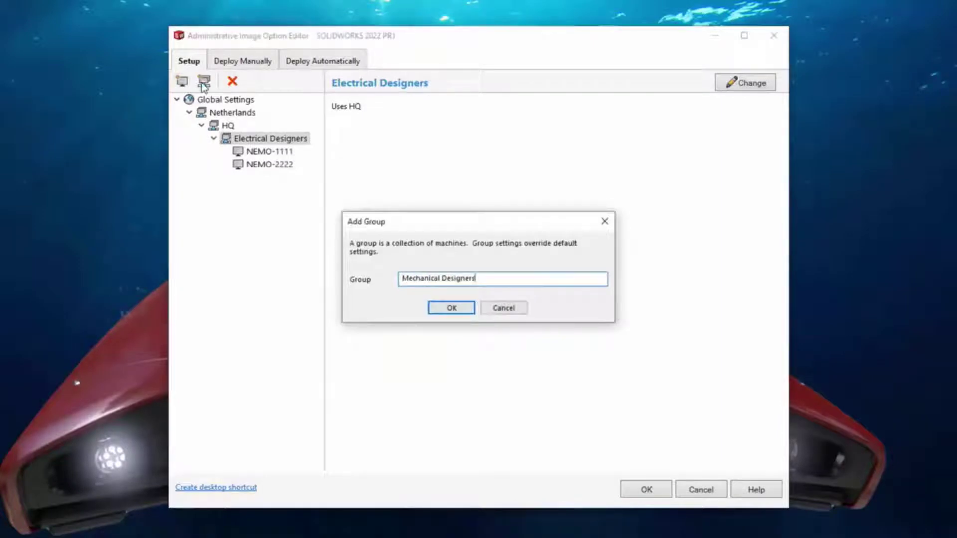
key(Return)
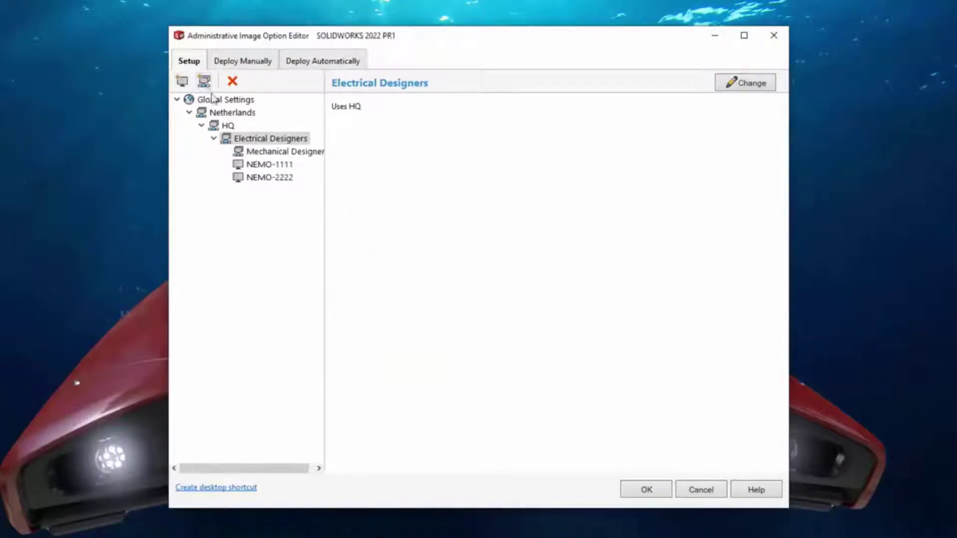
Move Mechanical Designers under HQ and exclude Plastics, Electrical, Composer Player, CAM and Manage Client globally
drag(253, 155, 227, 125)
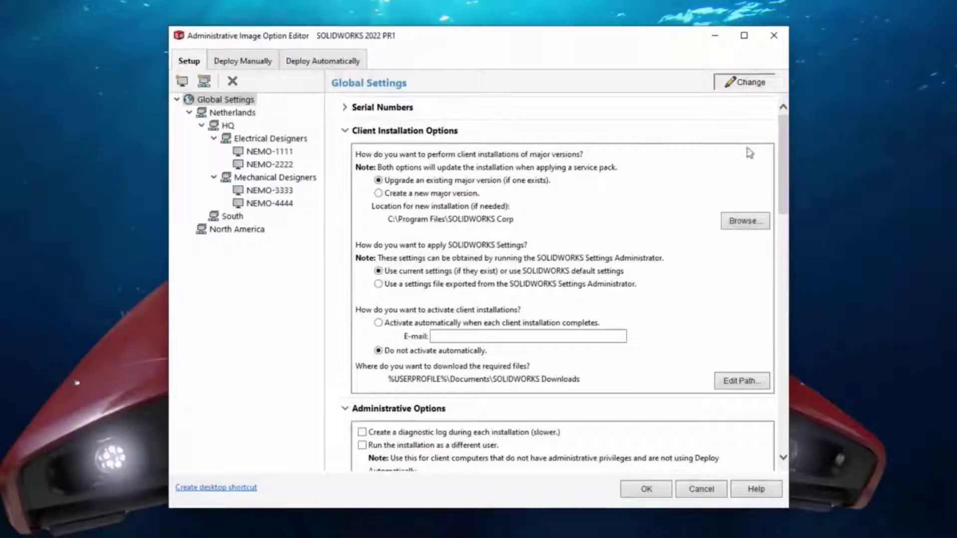
drag(783, 156, 783, 286)
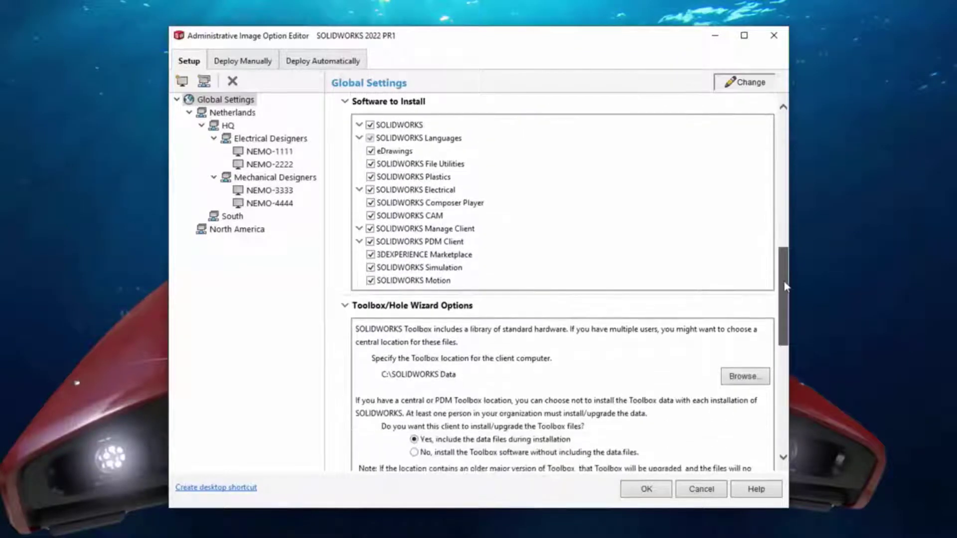
click(371, 177)
click(370, 190)
click(371, 203)
click(370, 216)
click(370, 228)
Enable Set up Vault View and check the manual deployment status list
drag(780, 287, 780, 356)
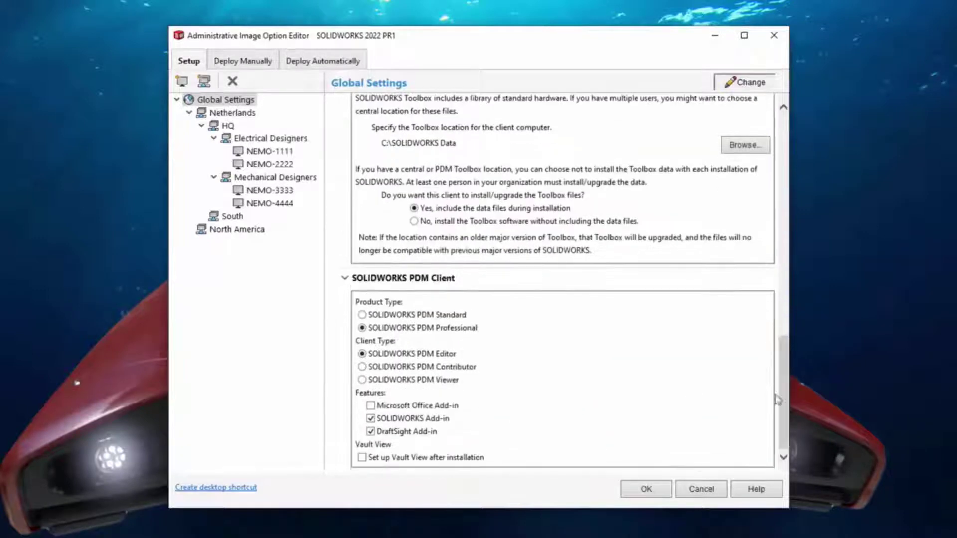
click(363, 458)
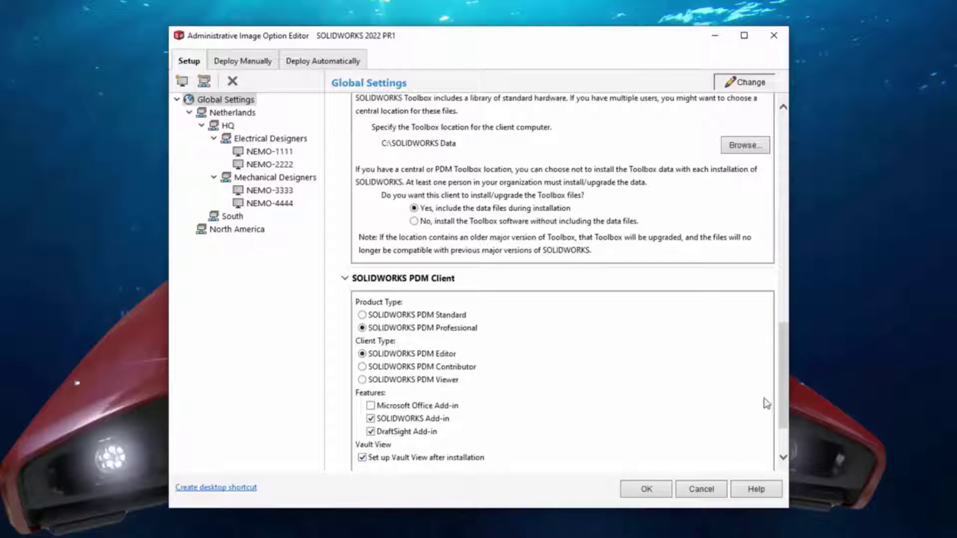
drag(786, 399, 784, 449)
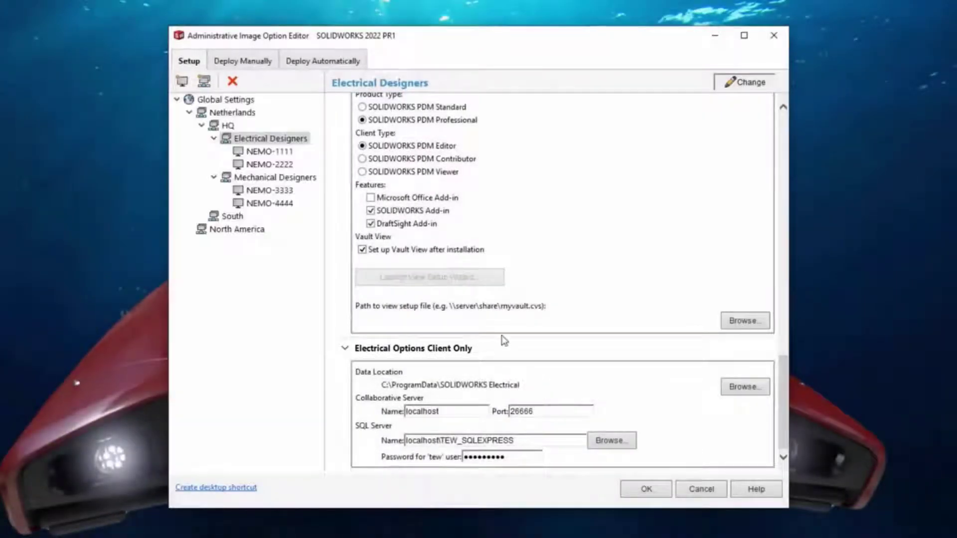
click(255, 62)
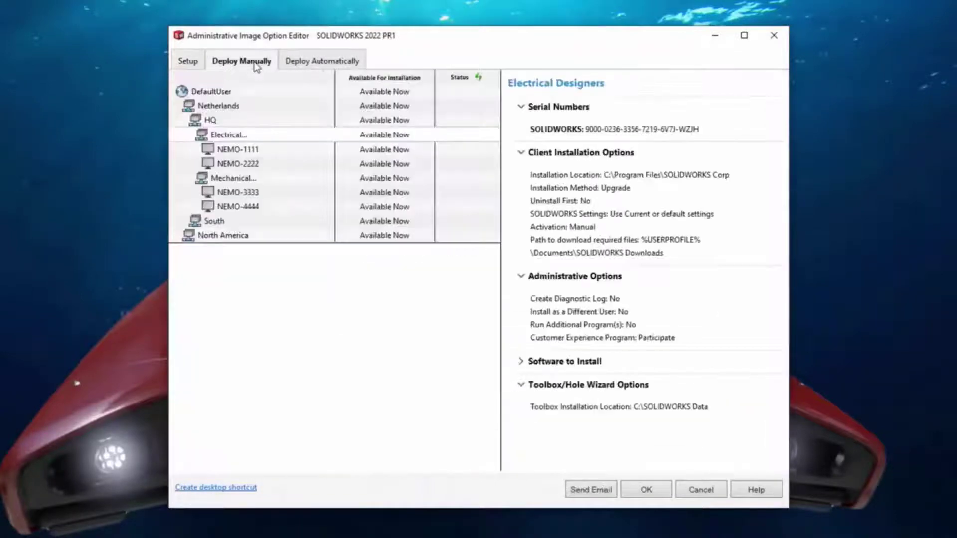
Tick Deploy for Electrical Designers under automatic deployment
click(343, 63)
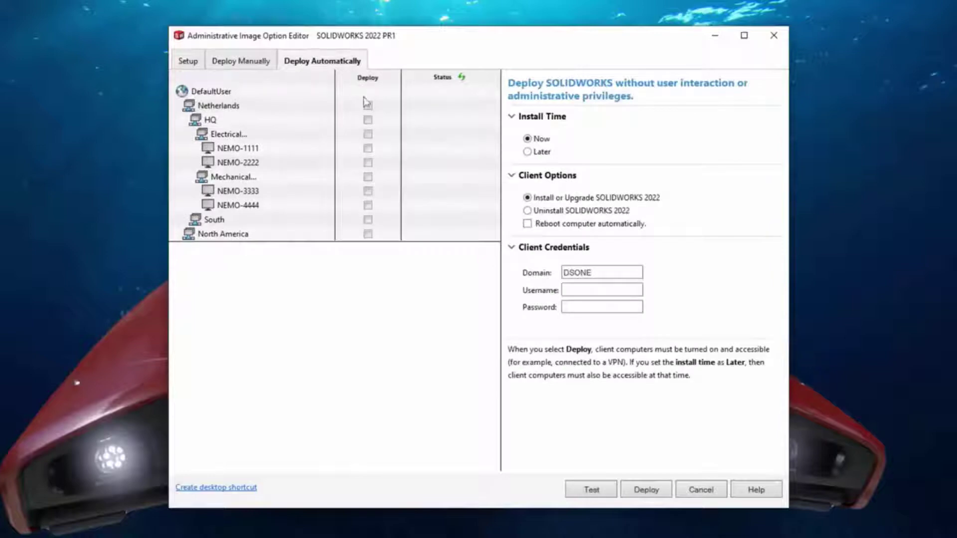
click(368, 135)
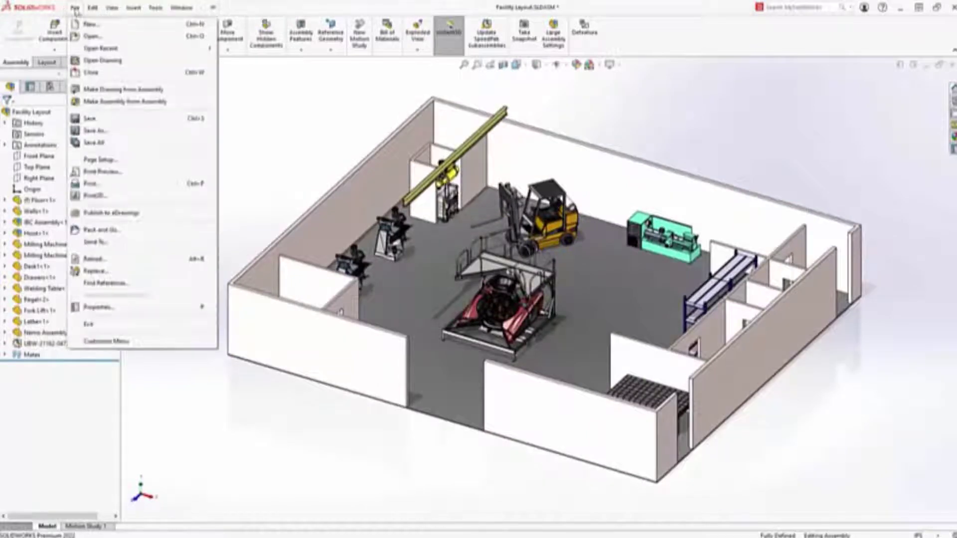
Save Facility Layout as an IFC 2x3 file with export units set to Inches
click(93, 131)
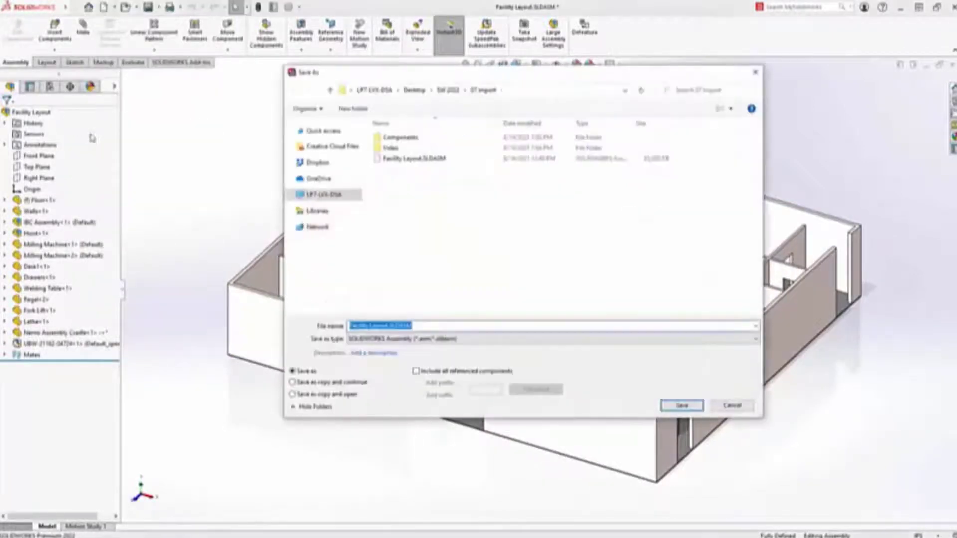
click(385, 338)
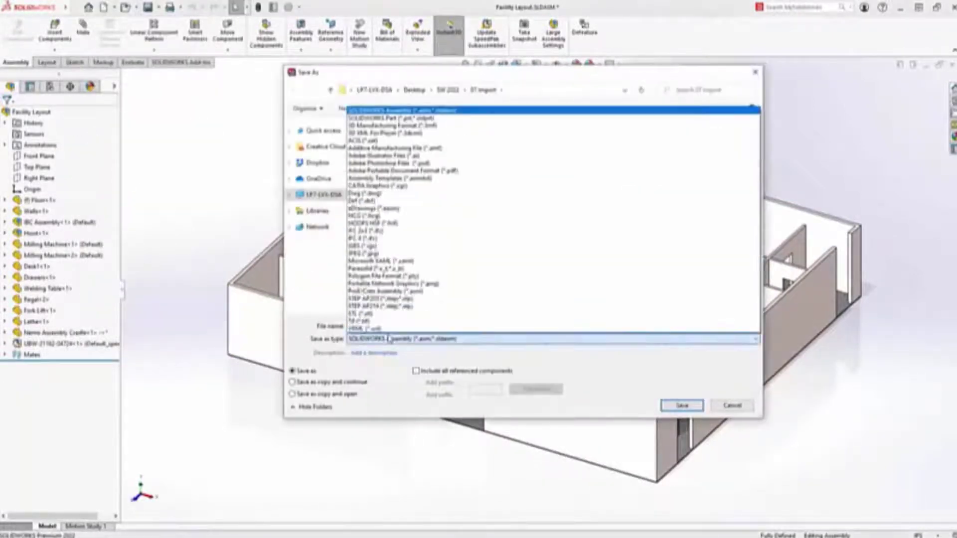
click(375, 232)
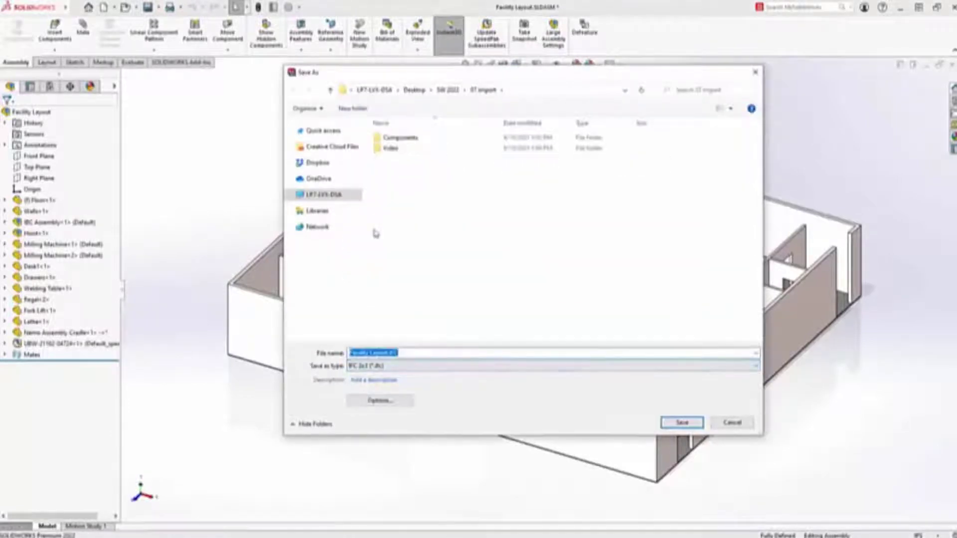
click(387, 405)
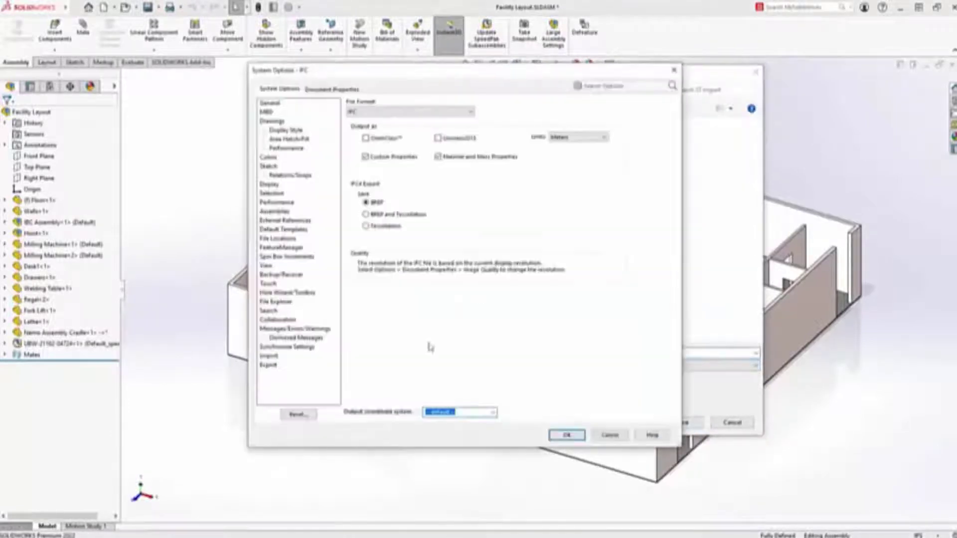
click(585, 140)
click(581, 166)
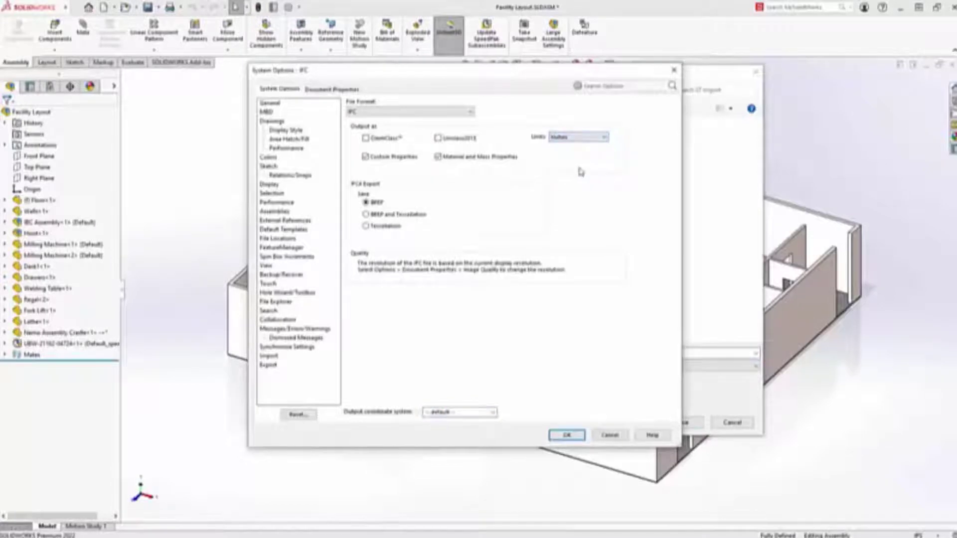
click(568, 435)
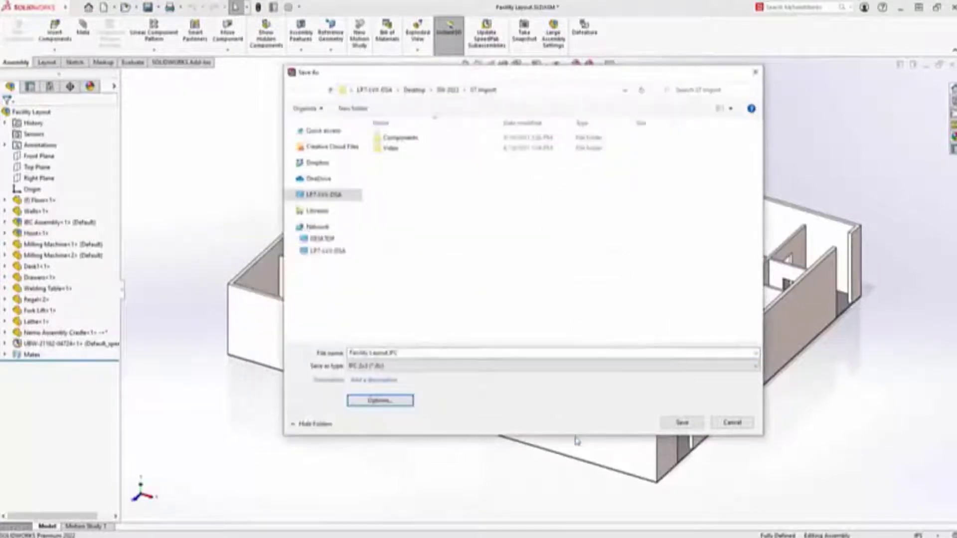
click(682, 423)
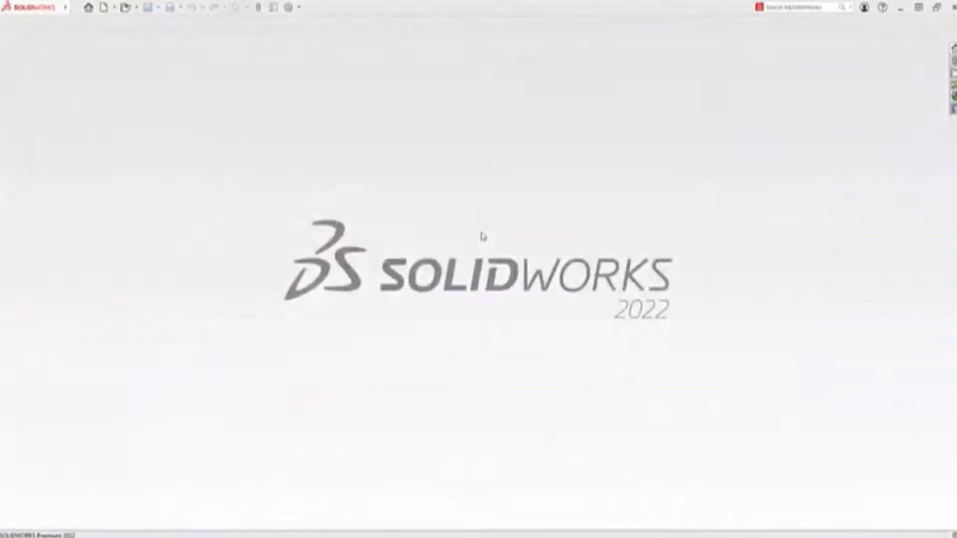
Filter the Open dialog to IFC 2x3 files and pick Facility Layout.IFC
key(ctrl+o)
click(688, 405)
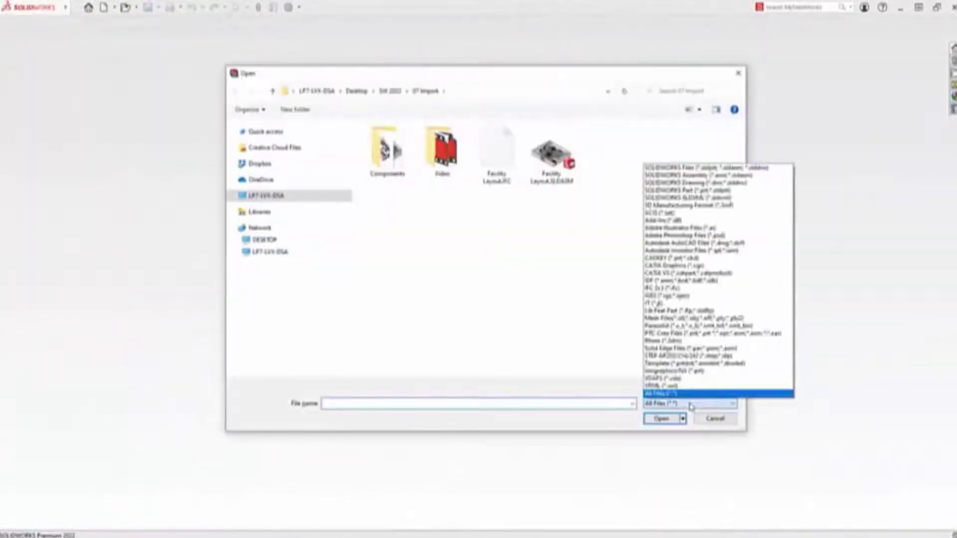
click(676, 294)
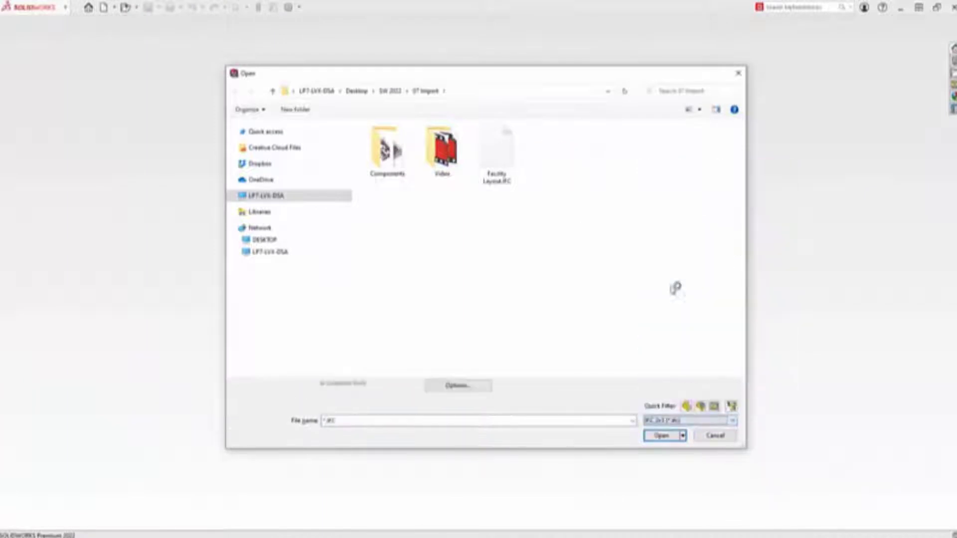
click(497, 152)
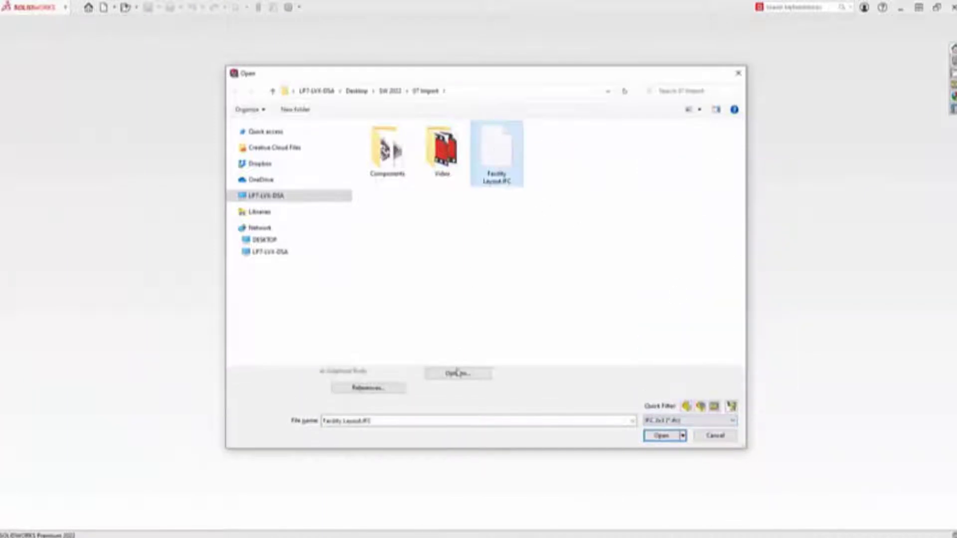
Import only IFCFooting, IFCWall and IFCFurniture entities and open Facility Layout.IFC
click(458, 373)
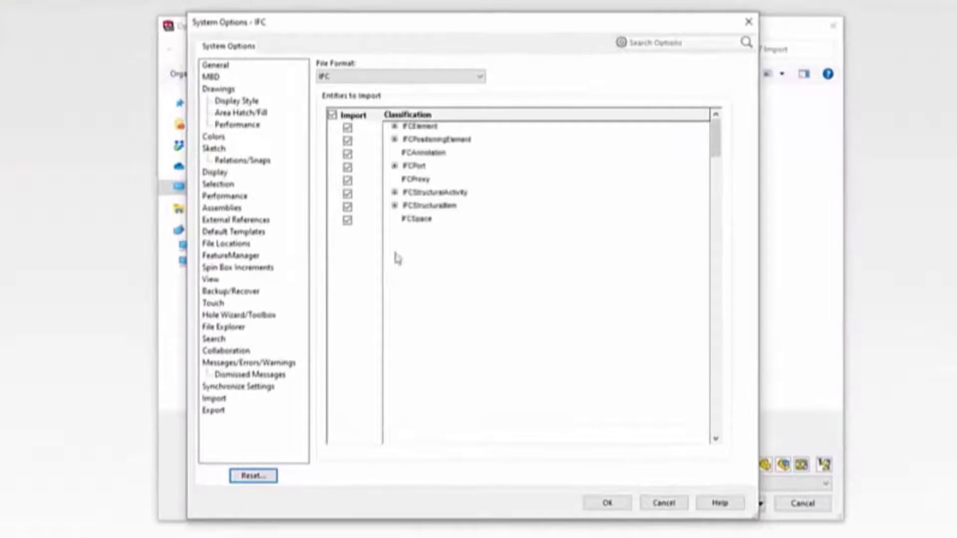
click(332, 115)
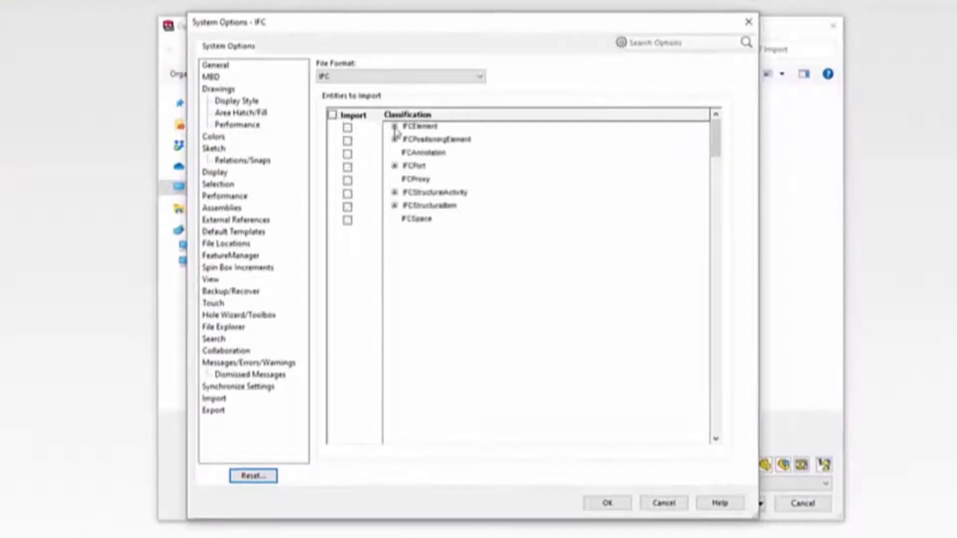
click(394, 127)
click(403, 140)
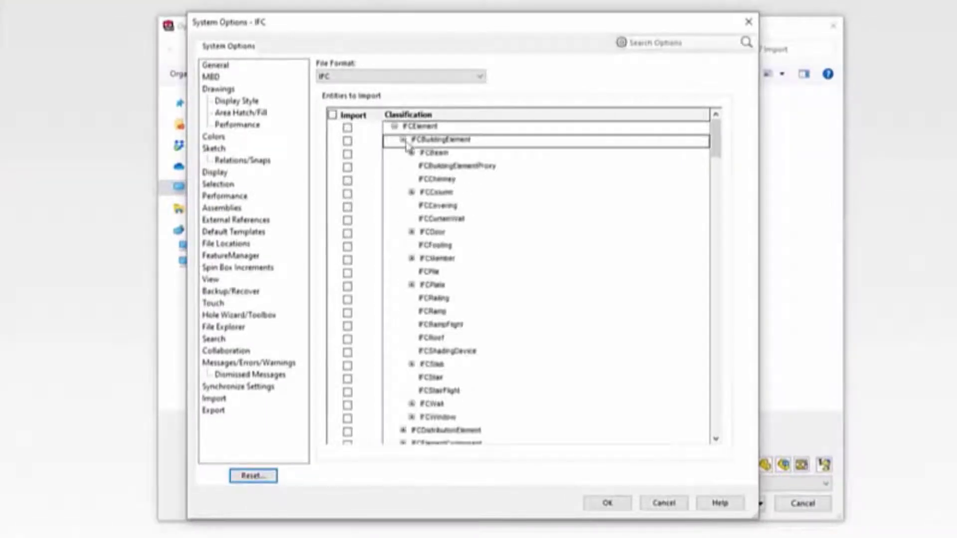
click(348, 246)
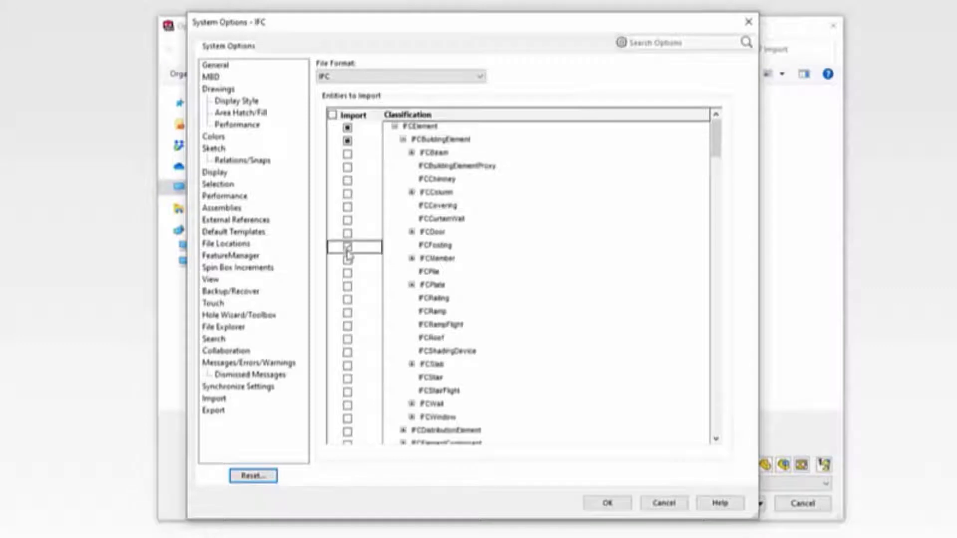
click(347, 405)
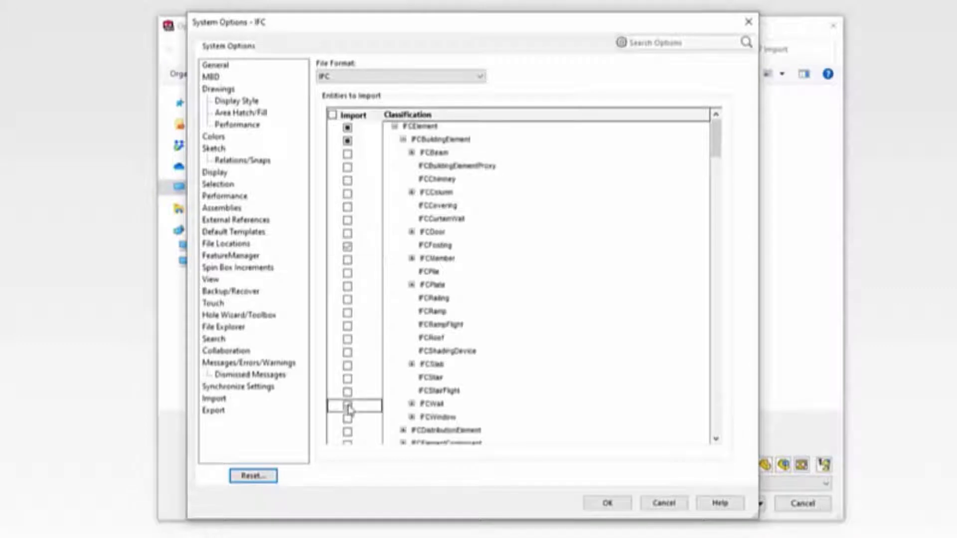
click(403, 140)
click(403, 179)
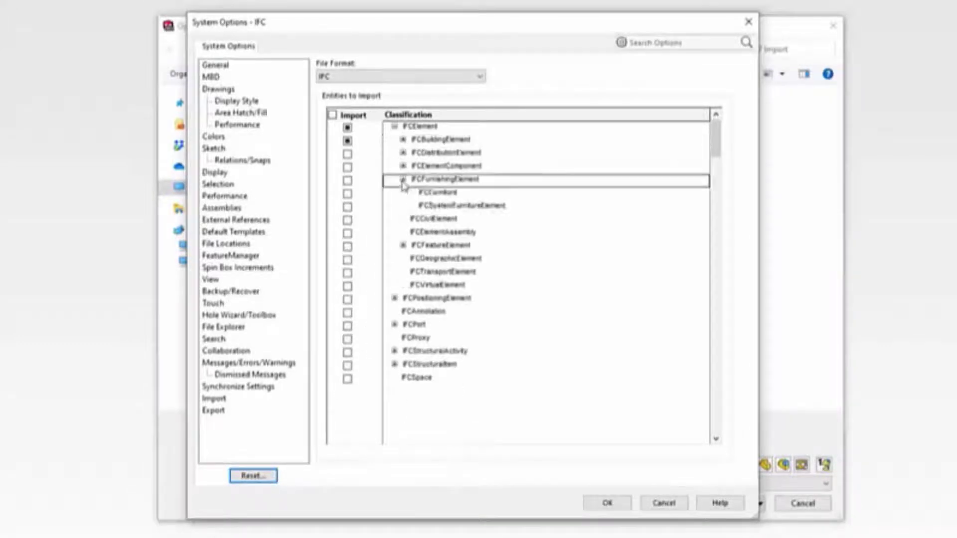
click(348, 193)
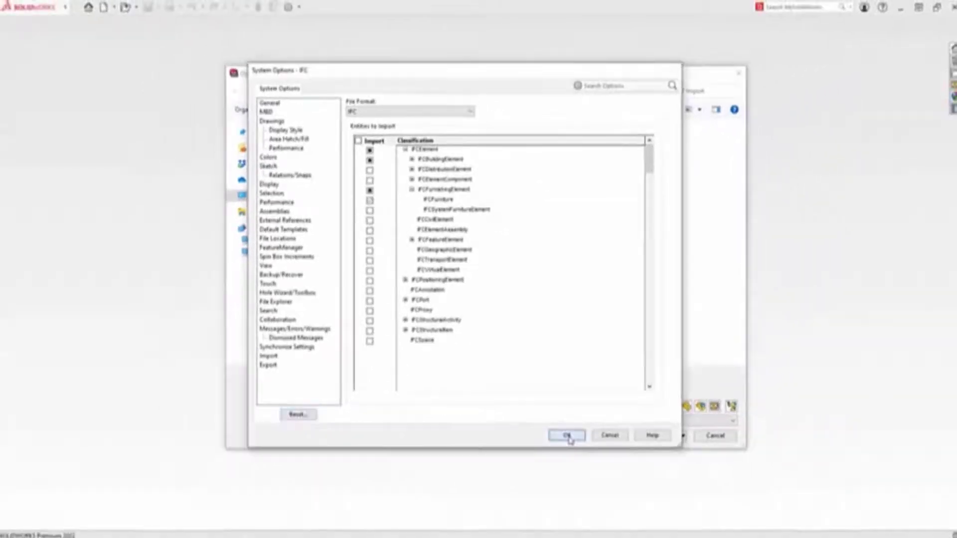
click(603, 495)
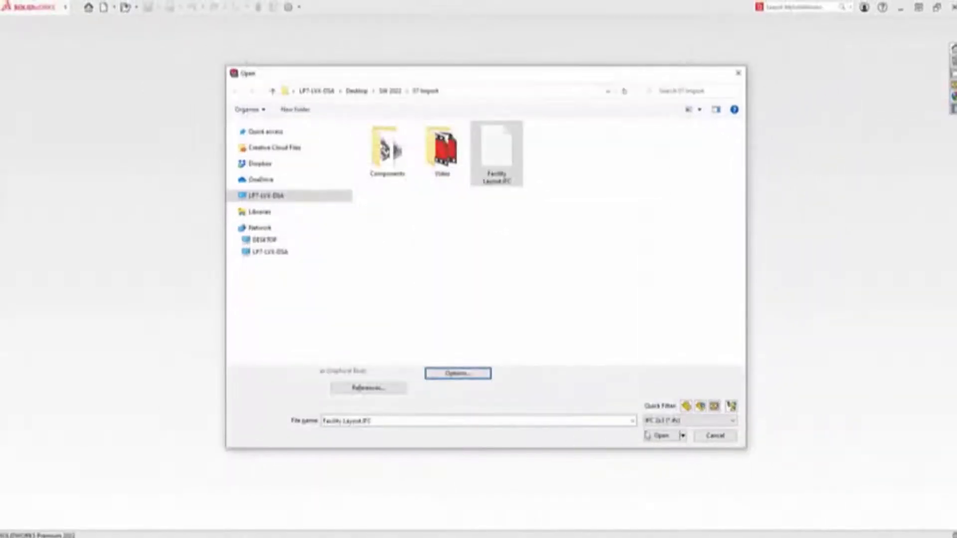
click(659, 436)
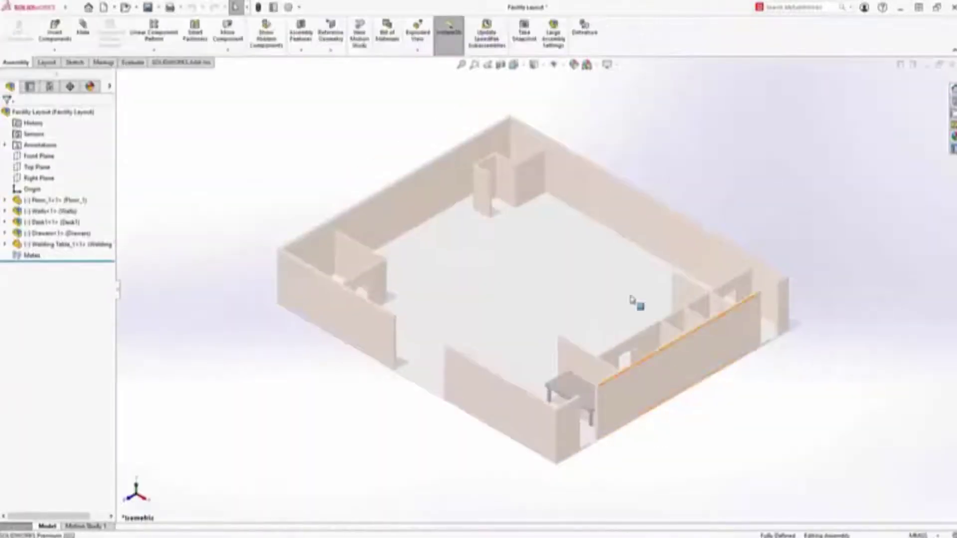
Switch display to Shaded With Edges and open the bracket's tall plate with Edit Part
click(542, 70)
click(535, 78)
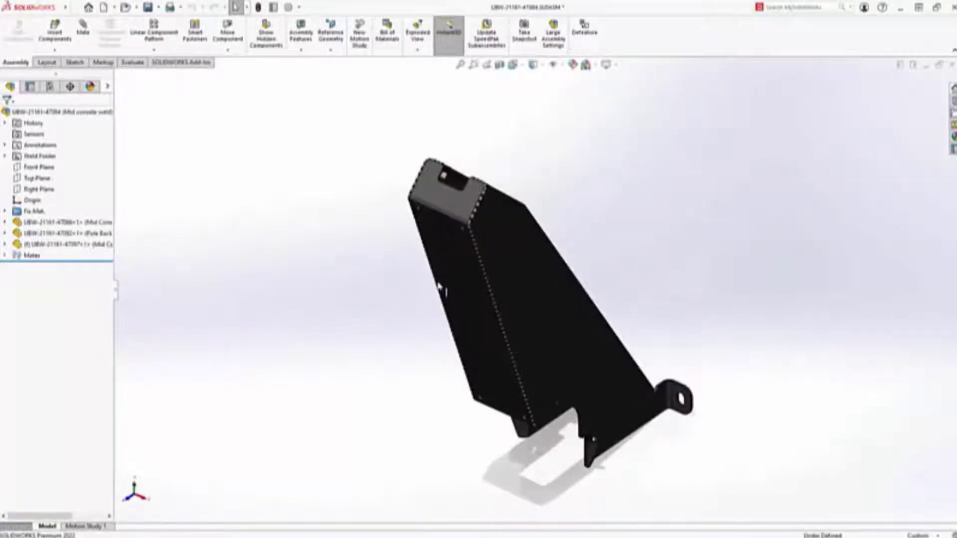
click(440, 287)
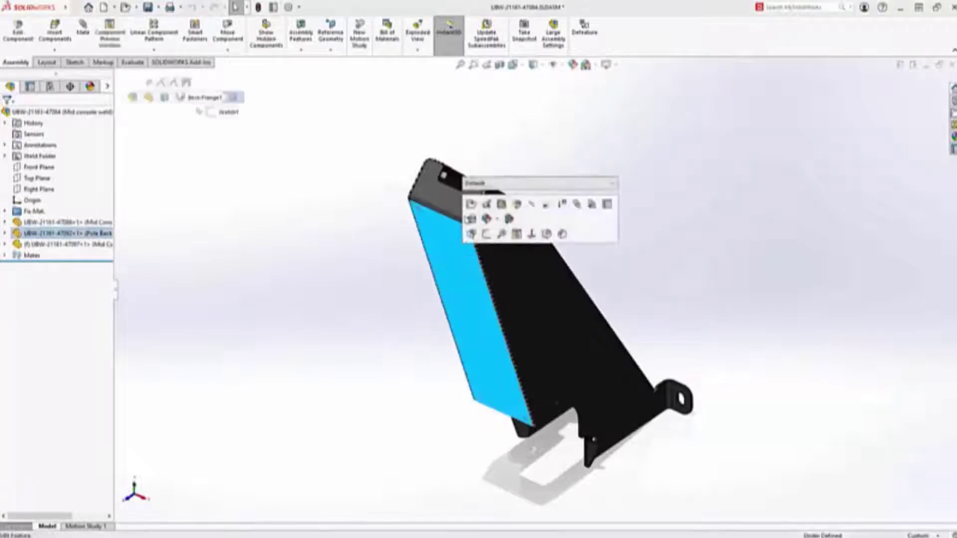
click(471, 202)
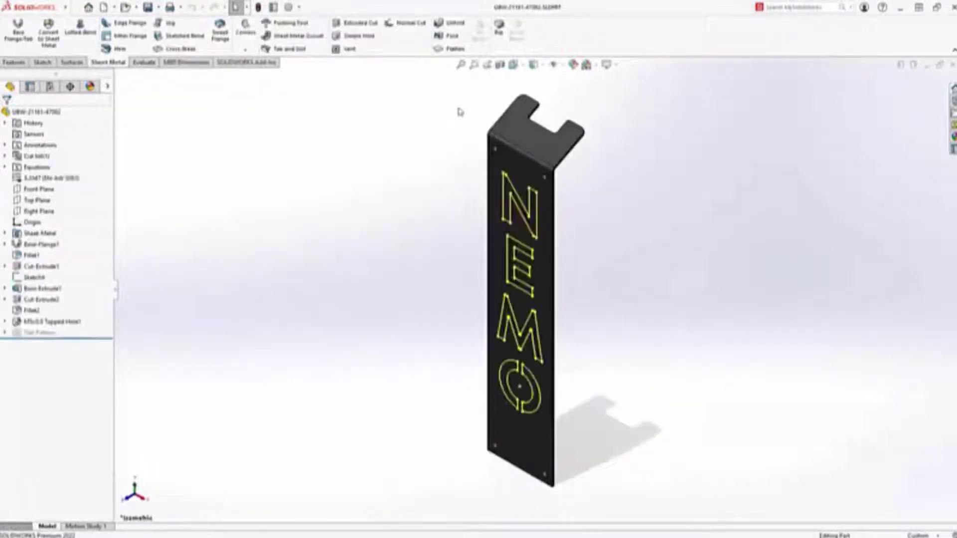
Flatten the plate and export its flat pattern to DXF in the Components folder
click(451, 49)
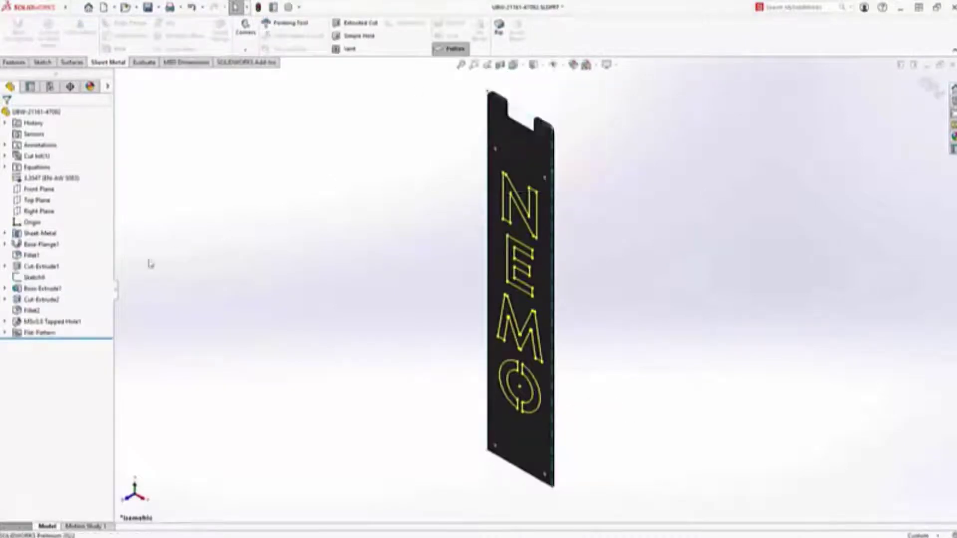
right_click(31, 333)
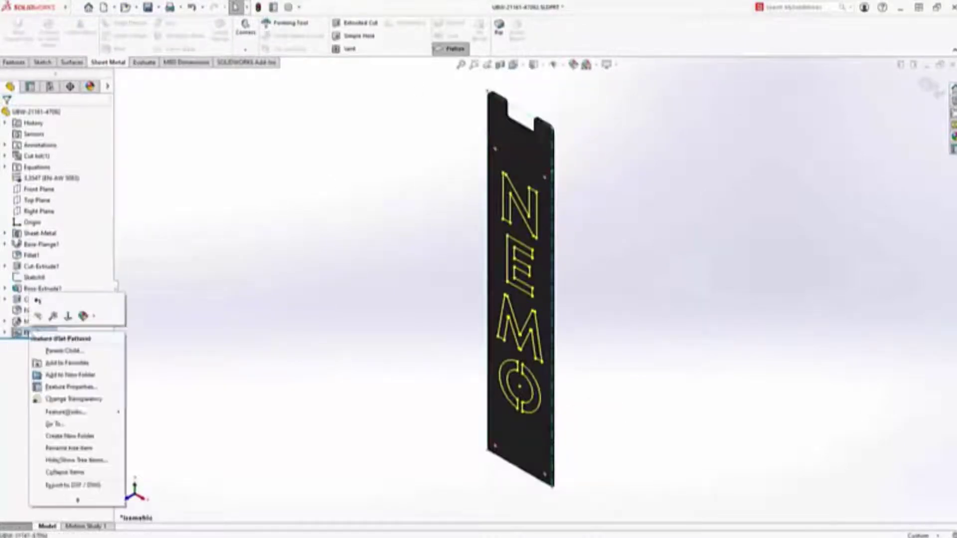
click(72, 486)
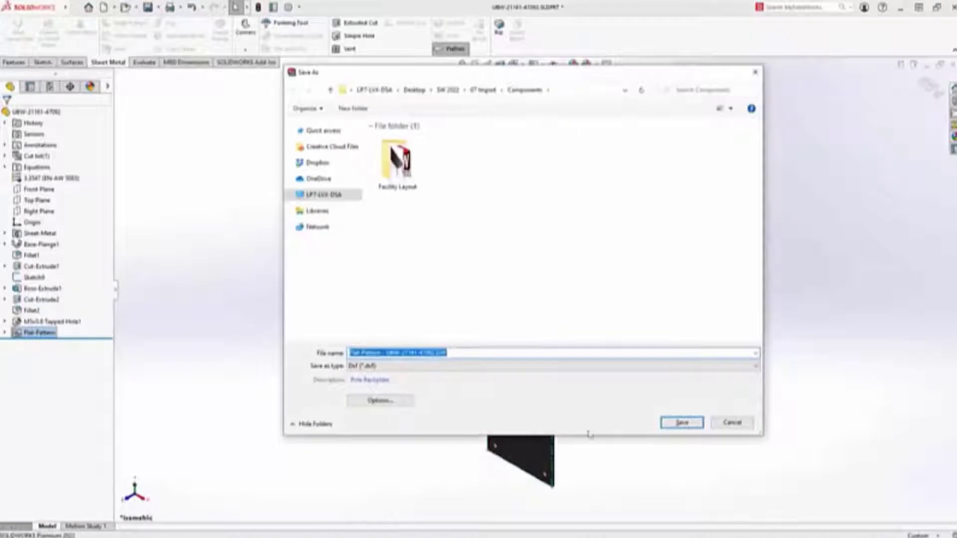
click(679, 424)
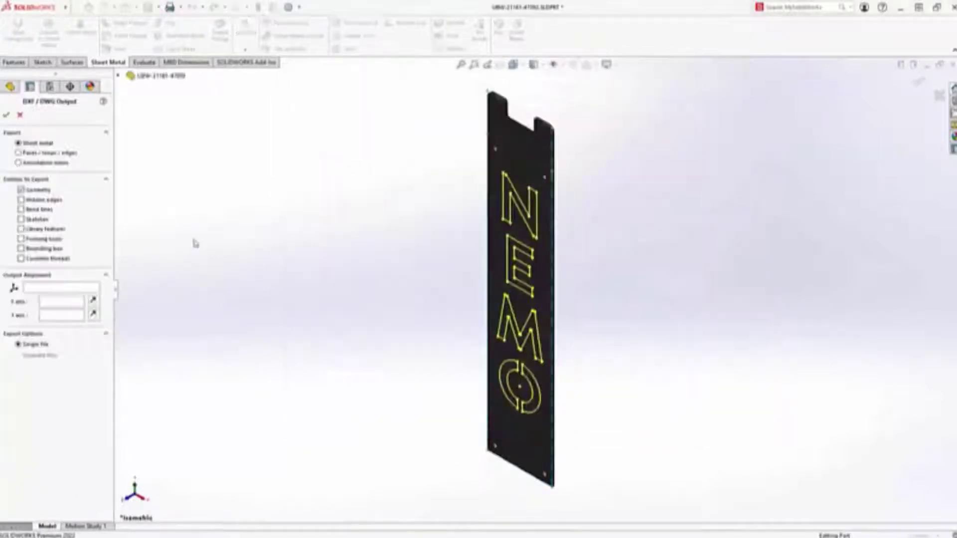
Include hidden edges, bend lines, sketches and bounding box, save the DXF, then unflatten
click(48, 200)
click(35, 210)
click(36, 220)
click(36, 249)
click(9, 117)
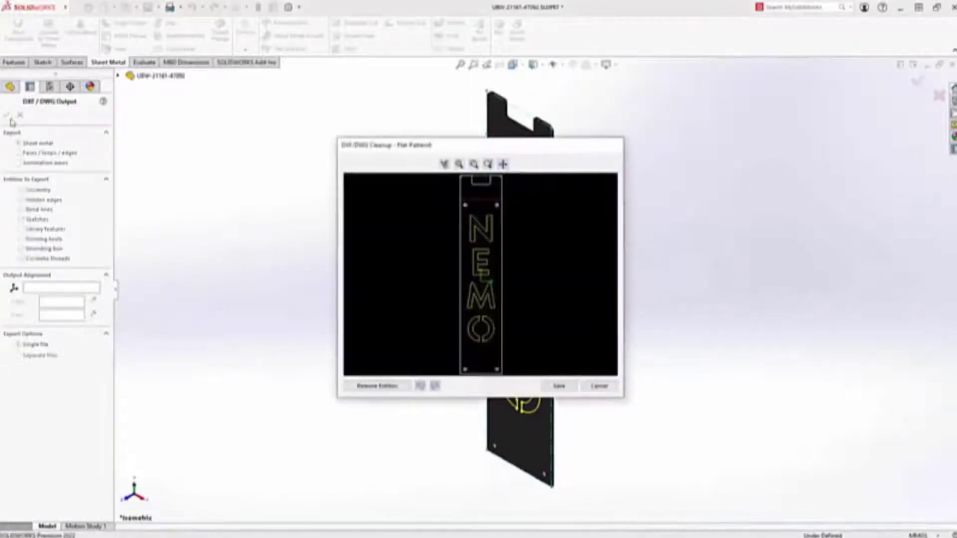
click(559, 387)
key(Return)
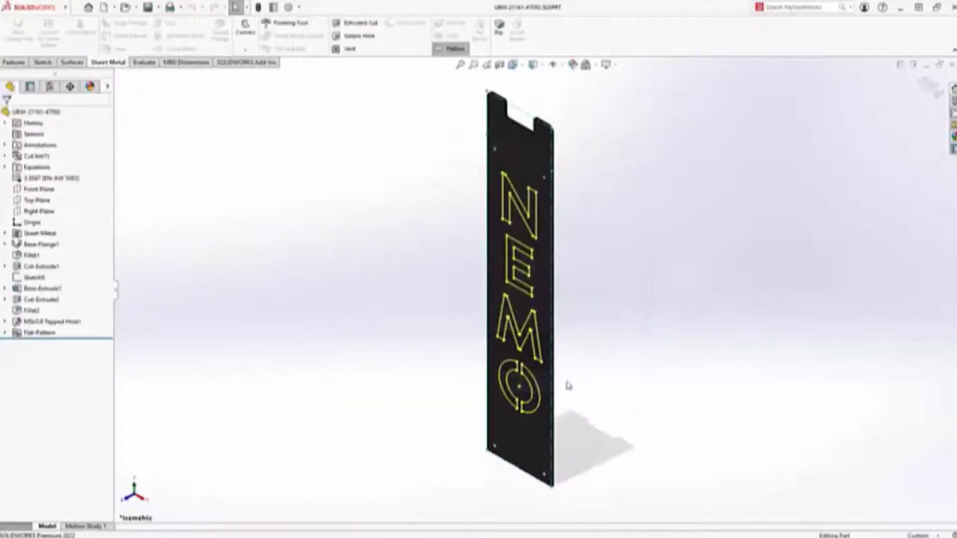
click(928, 87)
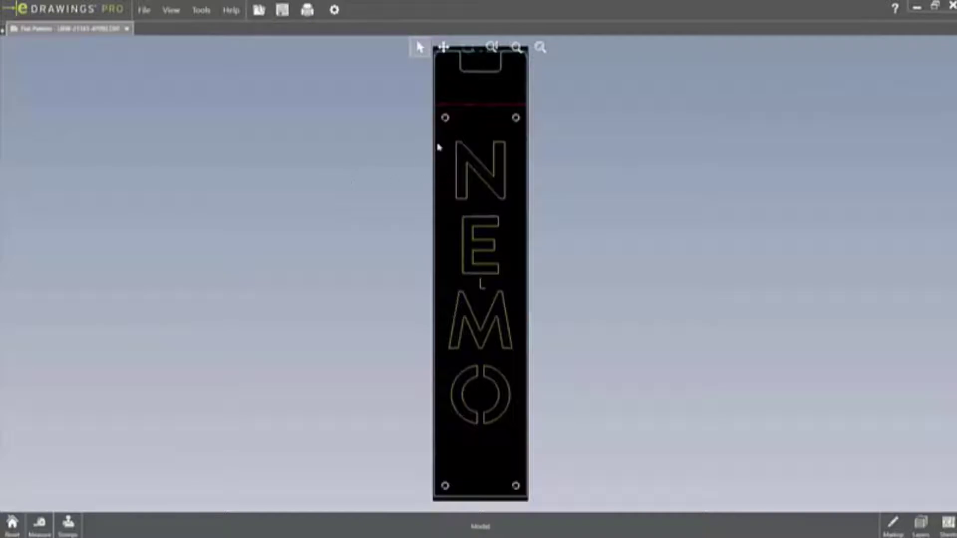
Zoom and pan the DXF view to the plate's top end and the letter N
scroll(433, 124, up, 5)
mouse_move(403, 125)
middle_down()
mouse_move(401, 162)
mouse_move(487, 244)
mouse_move(521, 210)
middle_up()
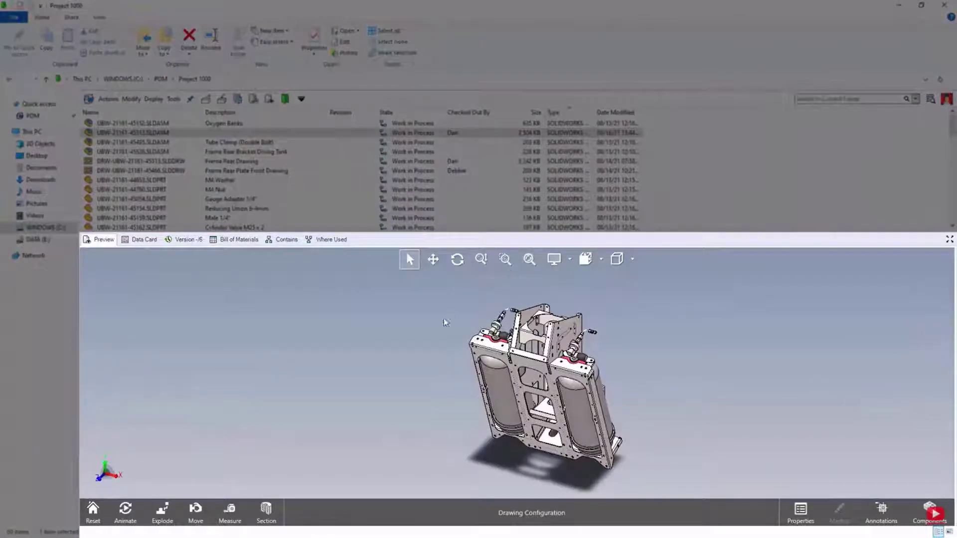
Set the preview's Measure length units to Millimeters
click(230, 510)
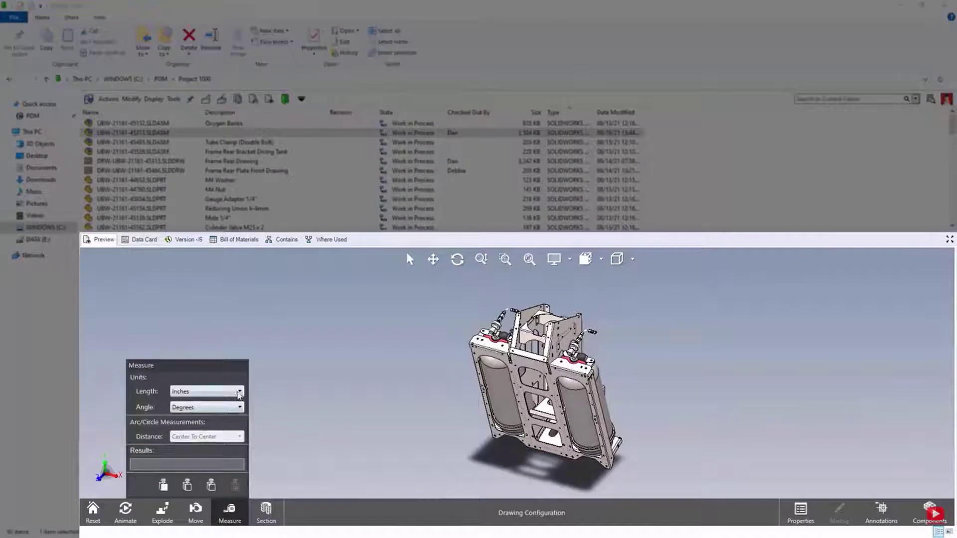
click(238, 392)
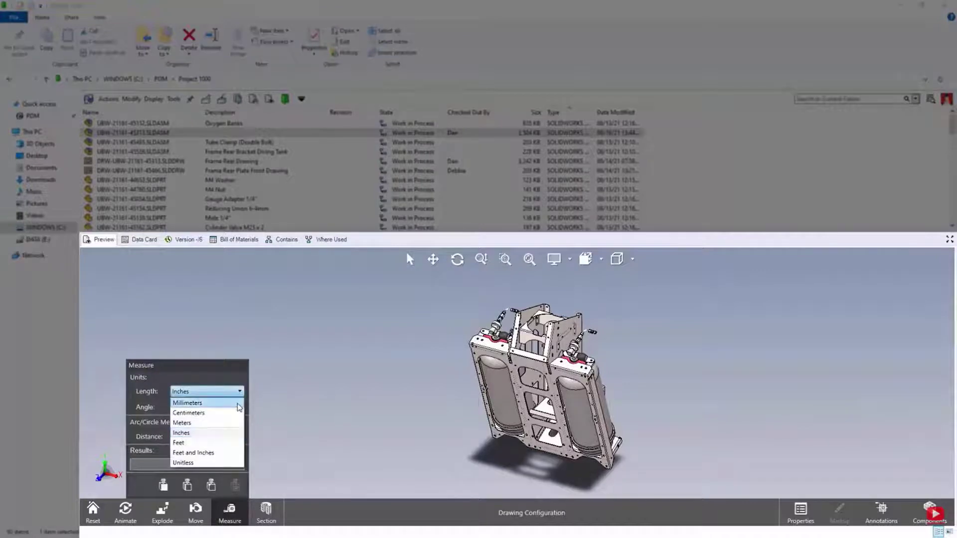
click(237, 403)
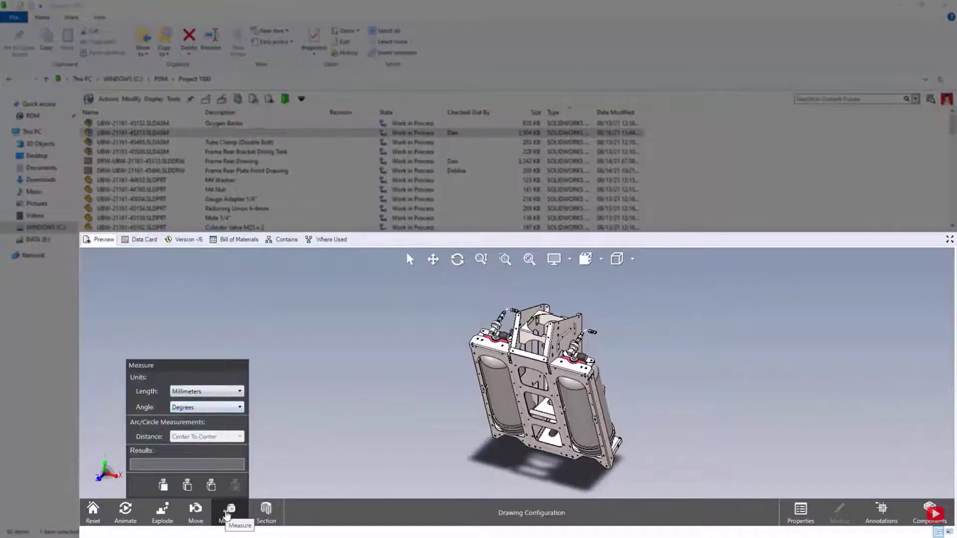
click(229, 511)
Highlight the Oxygen Banks component from the preview's Components list
click(930, 513)
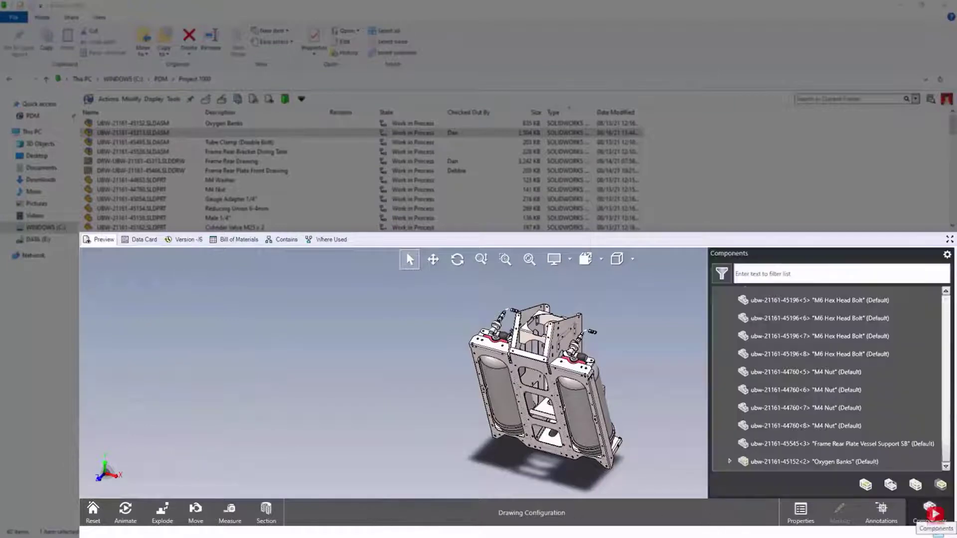
click(885, 465)
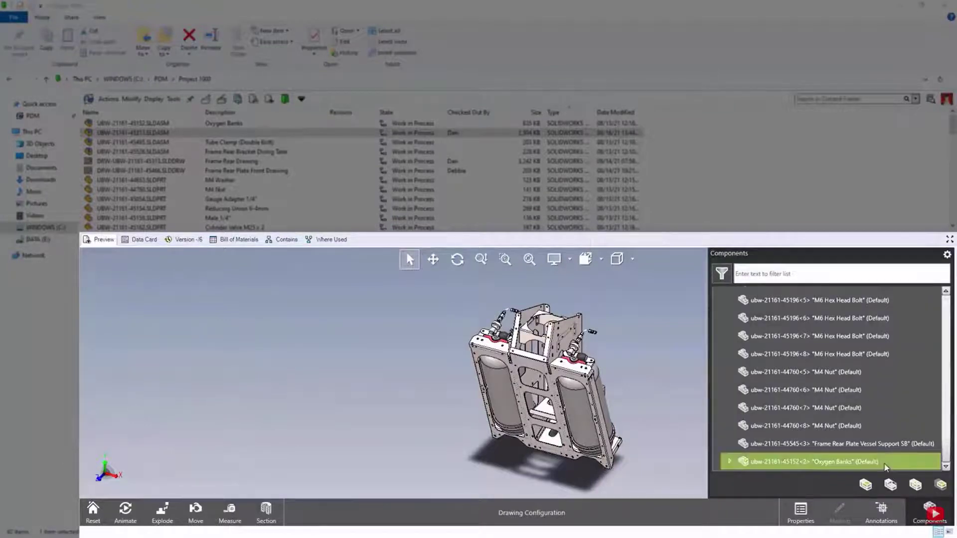
click(929, 514)
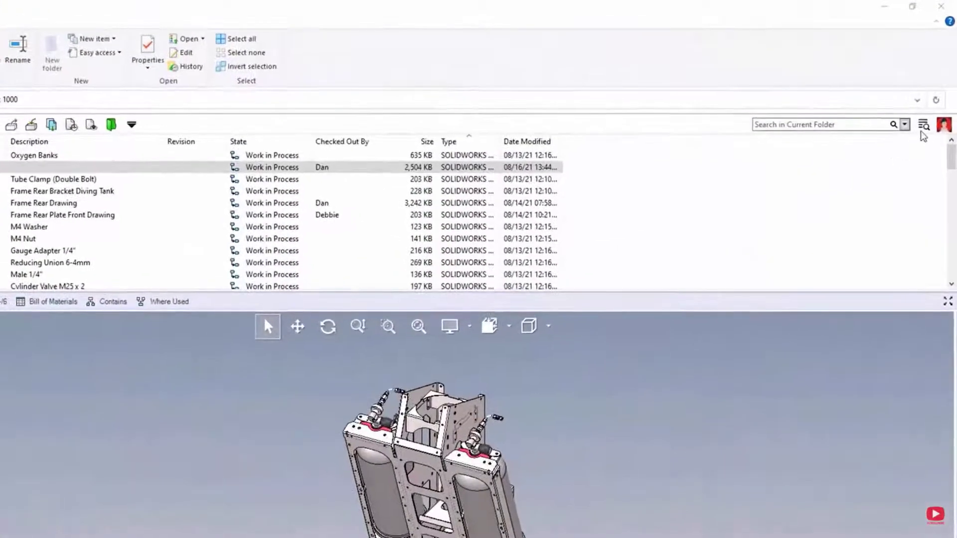
Run an EXALEAD OnePart search for CE and view the CE Series part's details
click(929, 103)
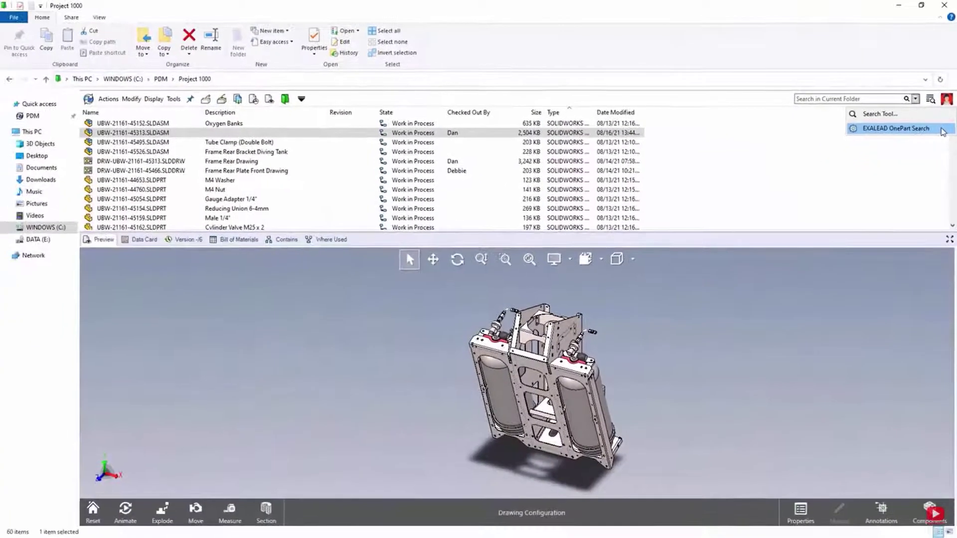
click(895, 128)
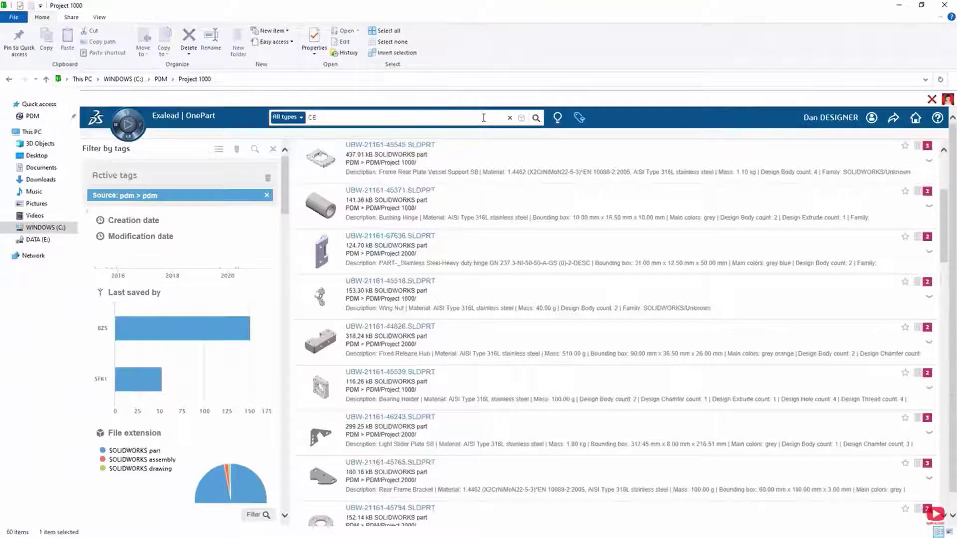
key(Return)
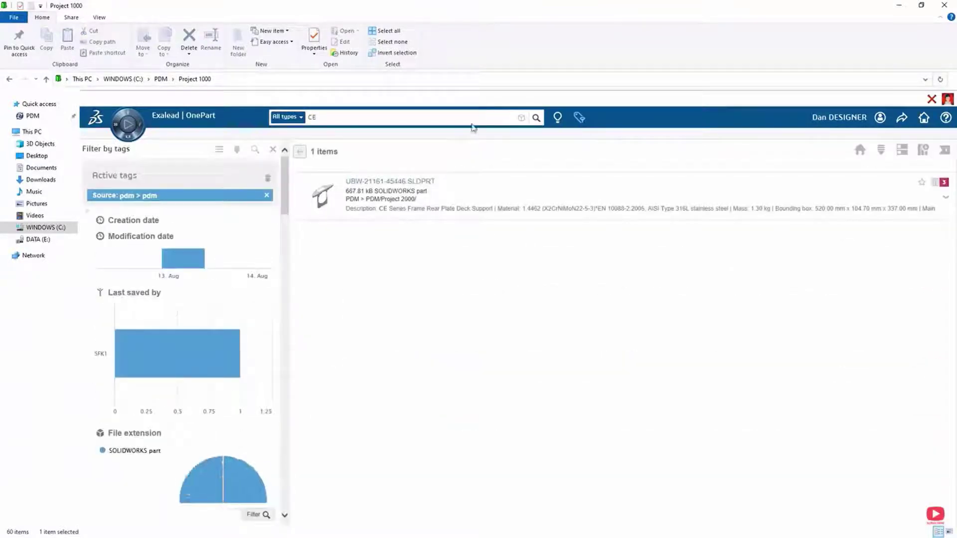
click(384, 187)
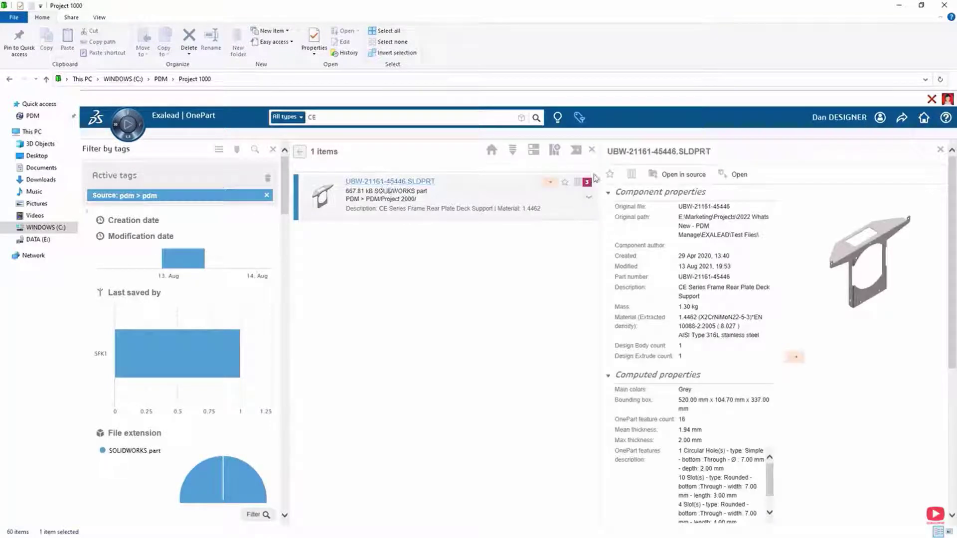
Compare the CE Series part with its two similar parts, then open UBW-21161-45444.SLDPRT
click(631, 174)
scroll(952, 187, down, 5)
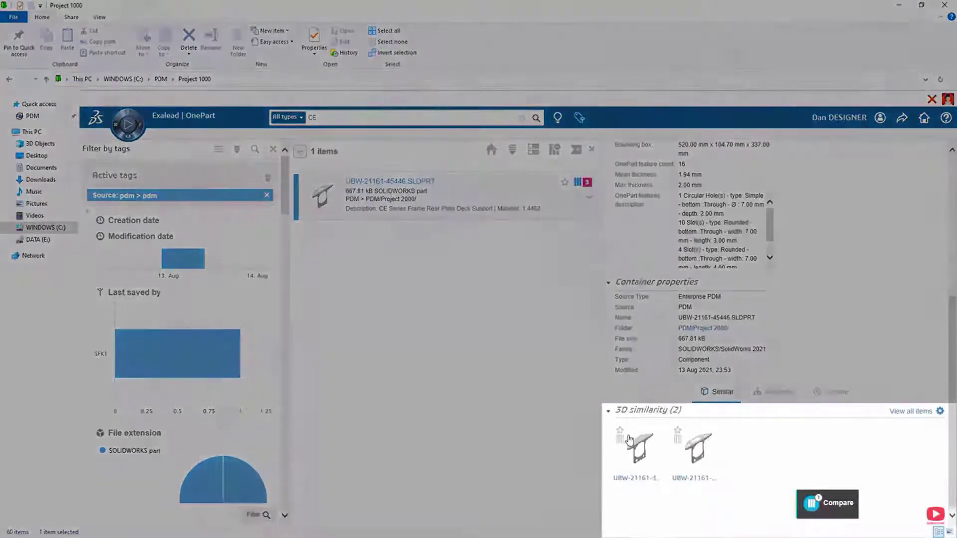
click(620, 437)
click(677, 437)
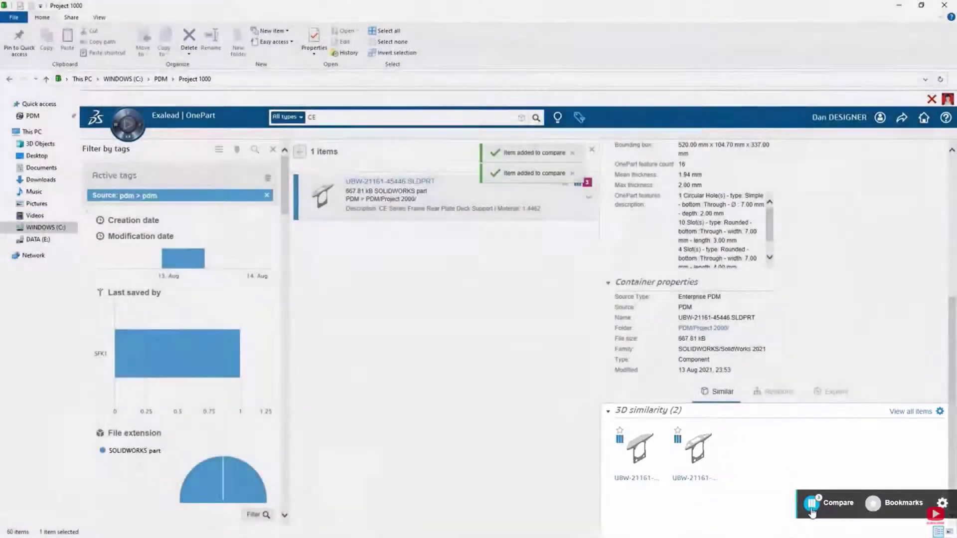
click(812, 503)
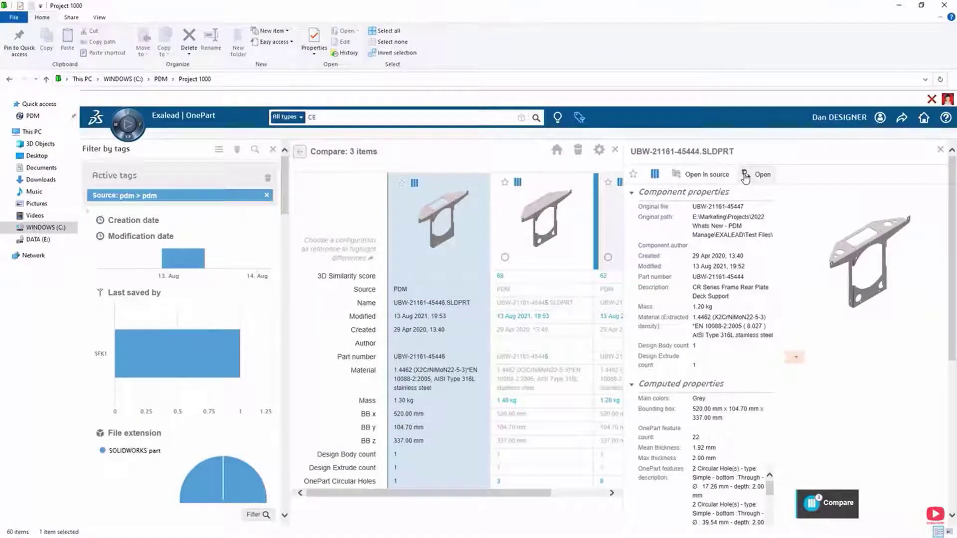
click(745, 176)
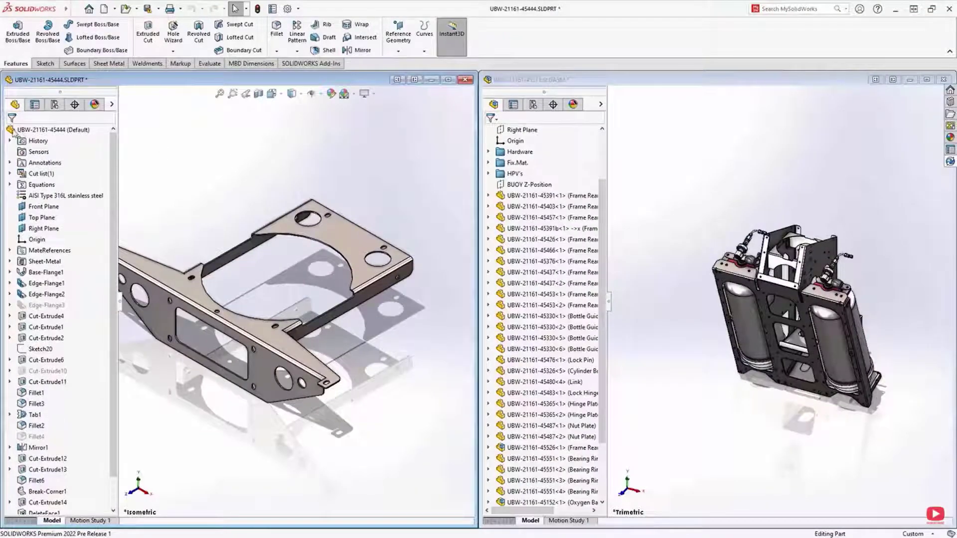
drag(27, 130, 792, 254)
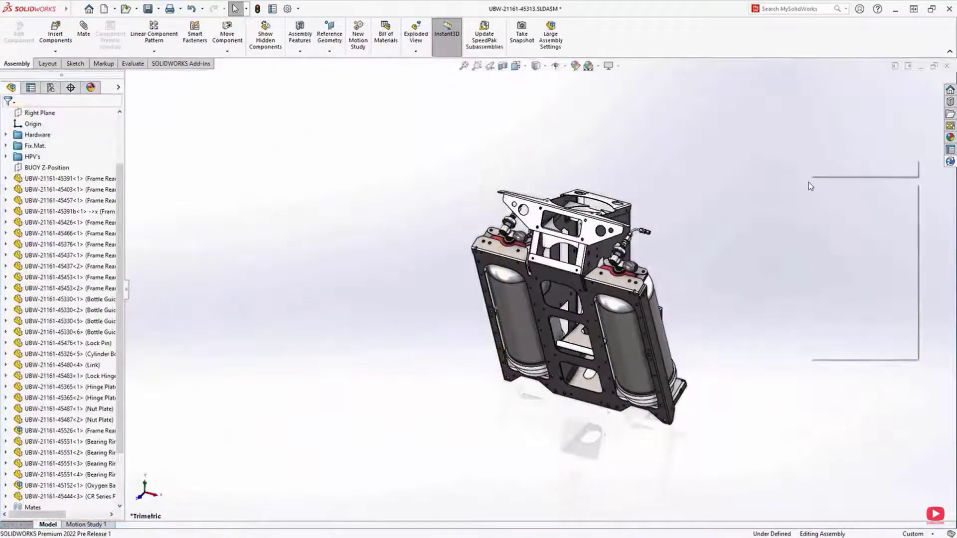
right_click(808, 181)
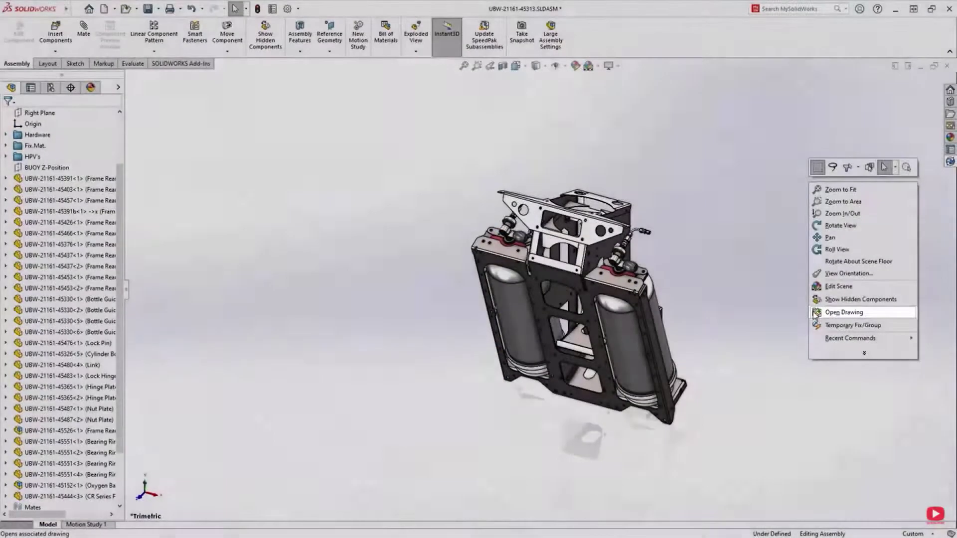
click(814, 312)
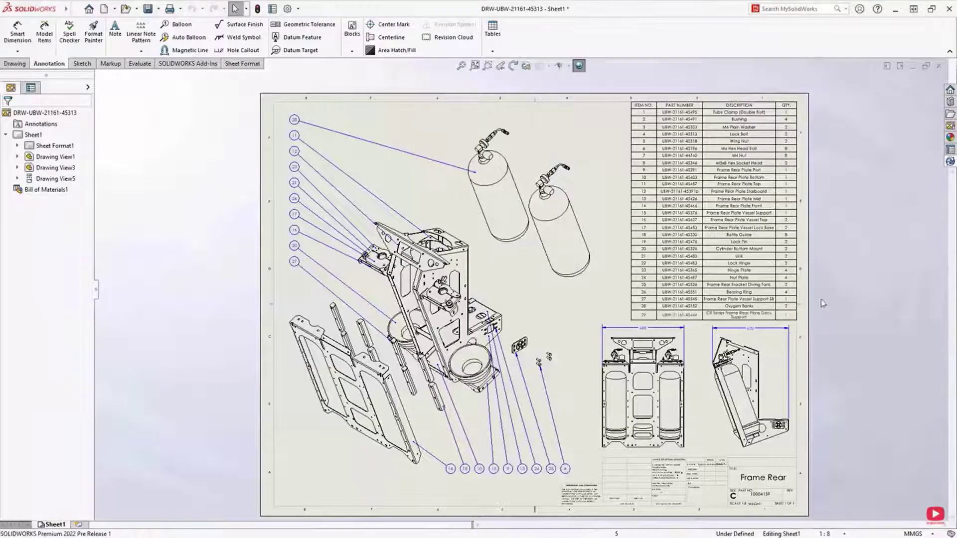
In the PDM vault file list, bring up actions for the Frame Rear Plate Front file
click(950, 162)
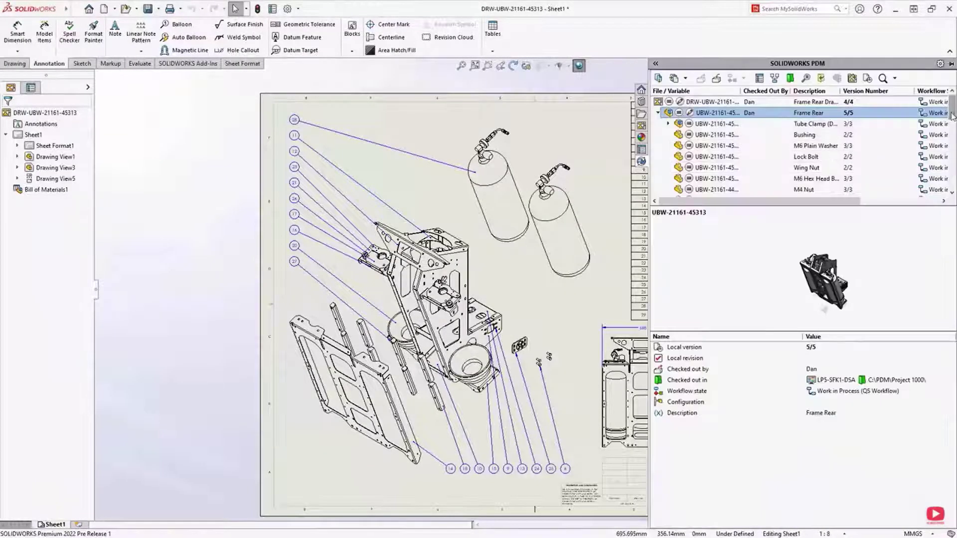
scroll(952, 115, down, 3)
click(680, 180)
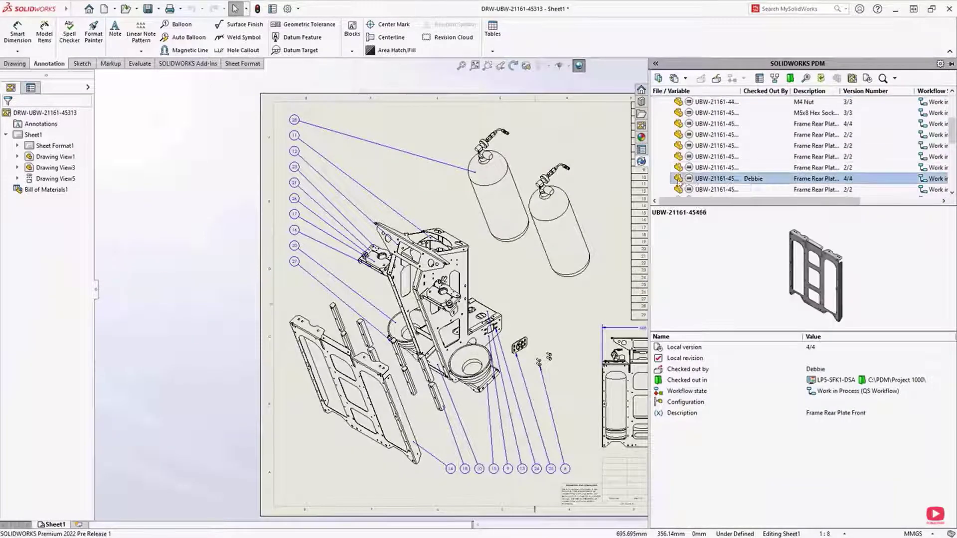
right_click(679, 182)
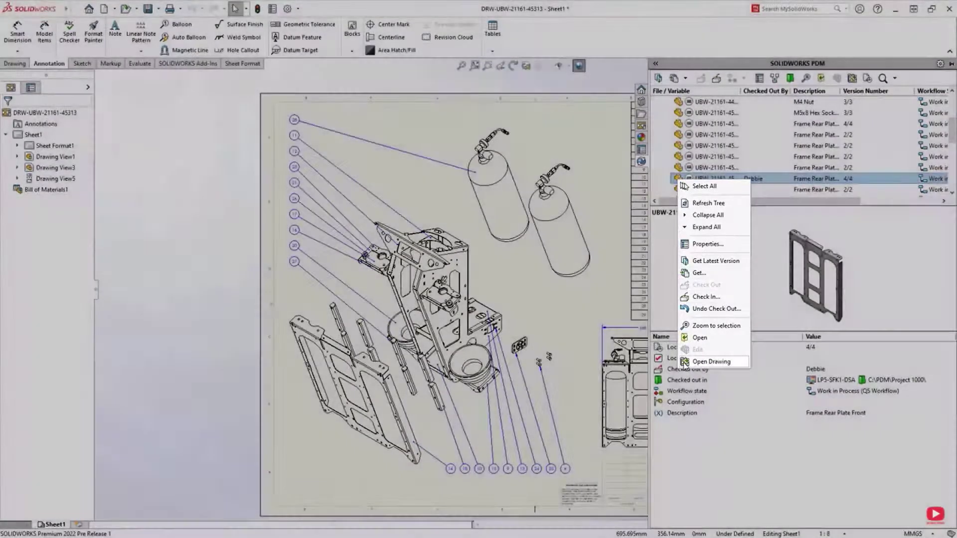
View the Frame Rear Plate Front drawing, then start a new user under Users and Groups Management
click(687, 362)
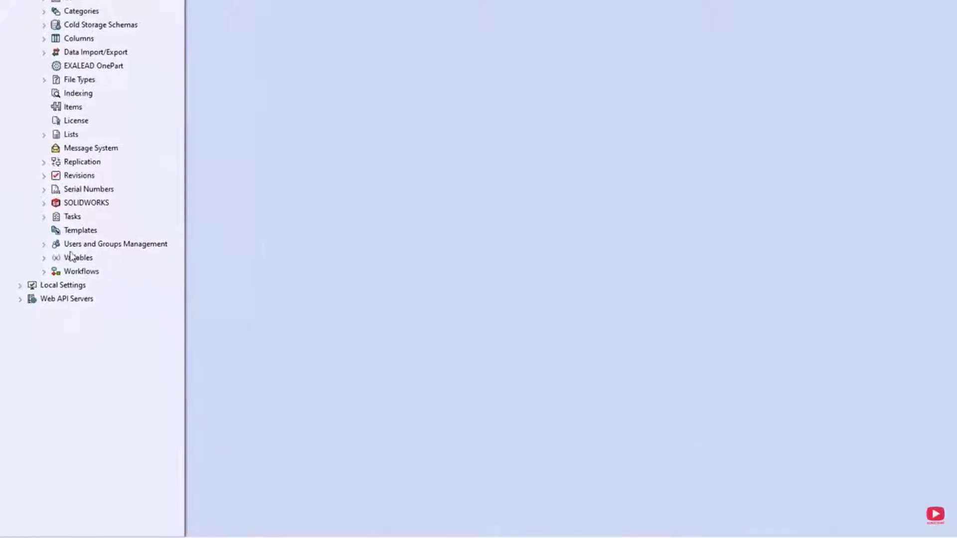
click(44, 245)
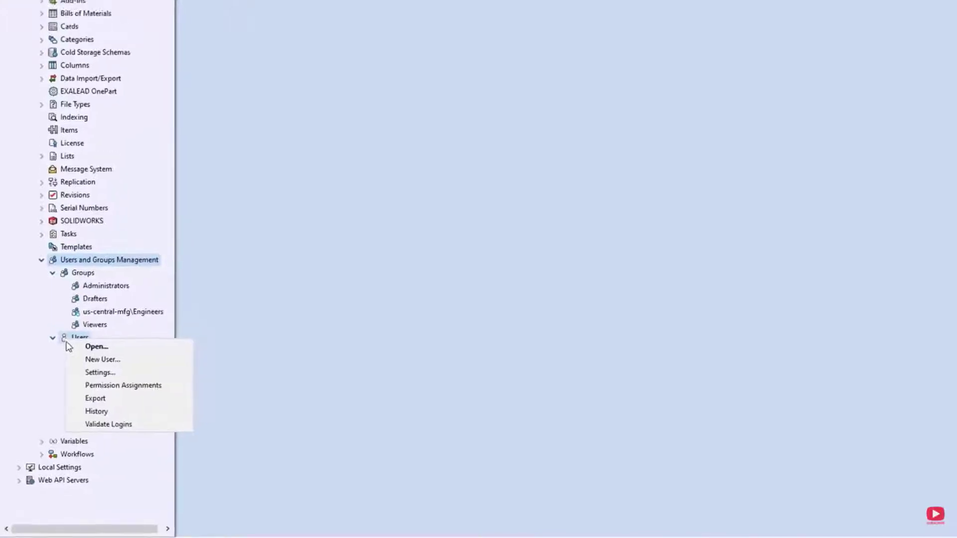
click(63, 385)
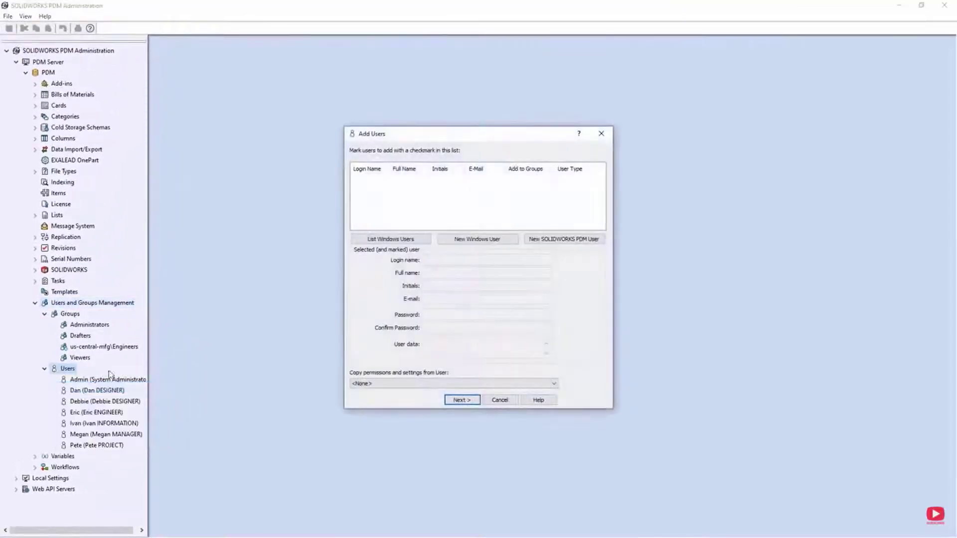
Pick a user from the Windows users list and create them as the new vault user
click(354, 239)
click(356, 179)
click(452, 400)
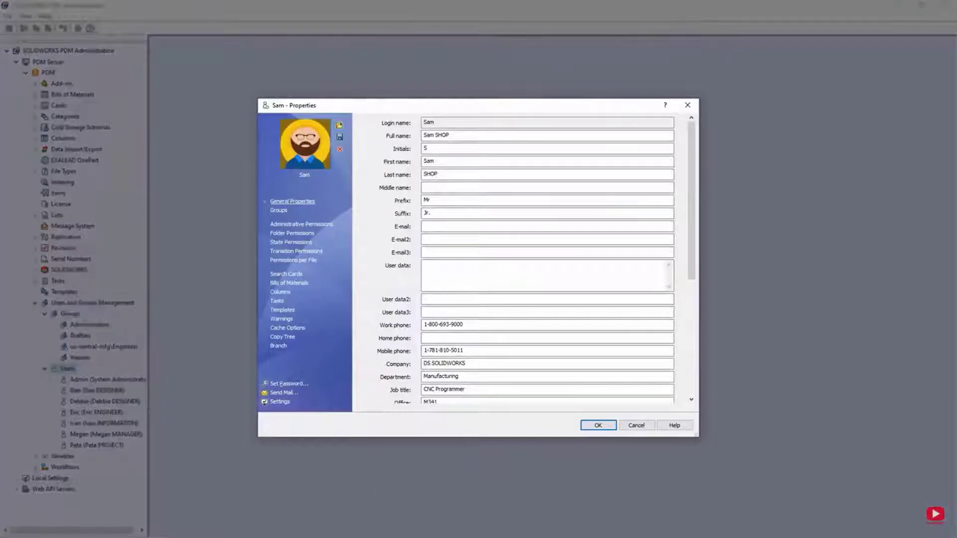
mouse_move(691, 270)
mouse_down()
mouse_move(692, 388)
mouse_move(692, 271)
mouse_up()
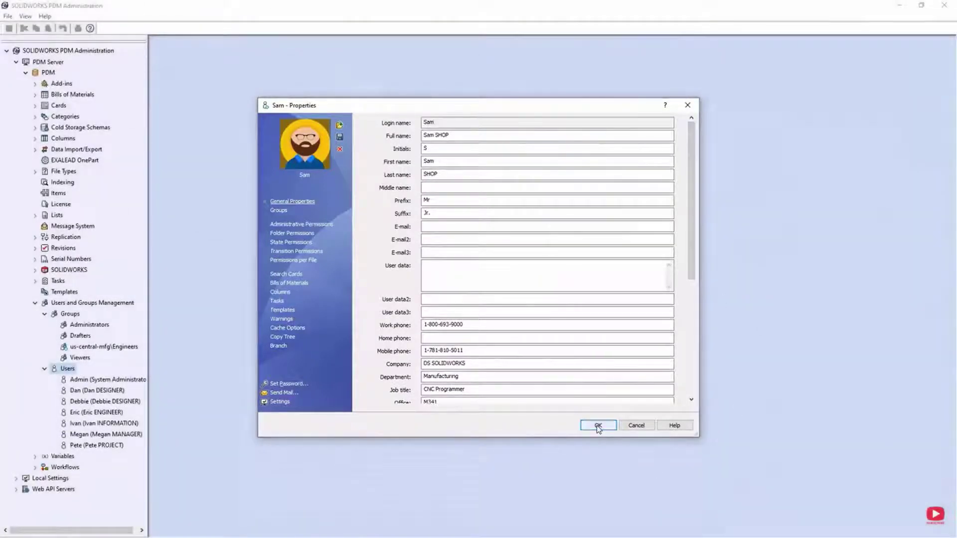
click(599, 427)
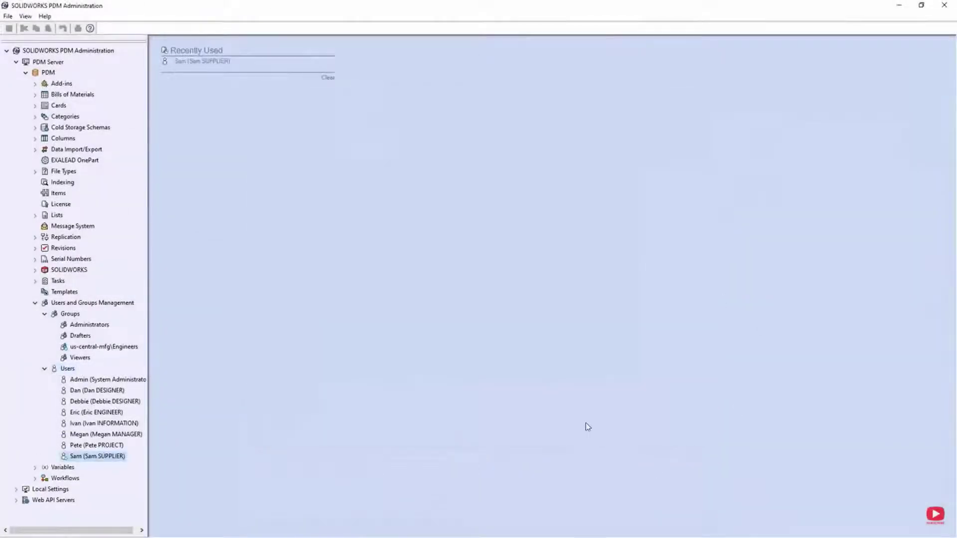
Strip the us-central-mfg\ prefix so the group is named Engineers, review Warnings, and save
right_click(68, 349)
click(88, 351)
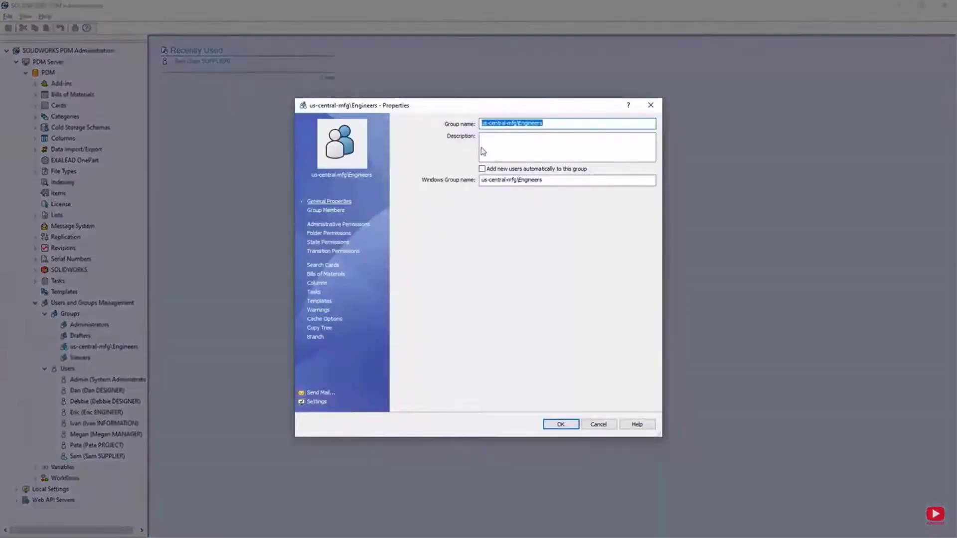
click(517, 122)
drag(519, 123, 477, 127)
key(BackSpace)
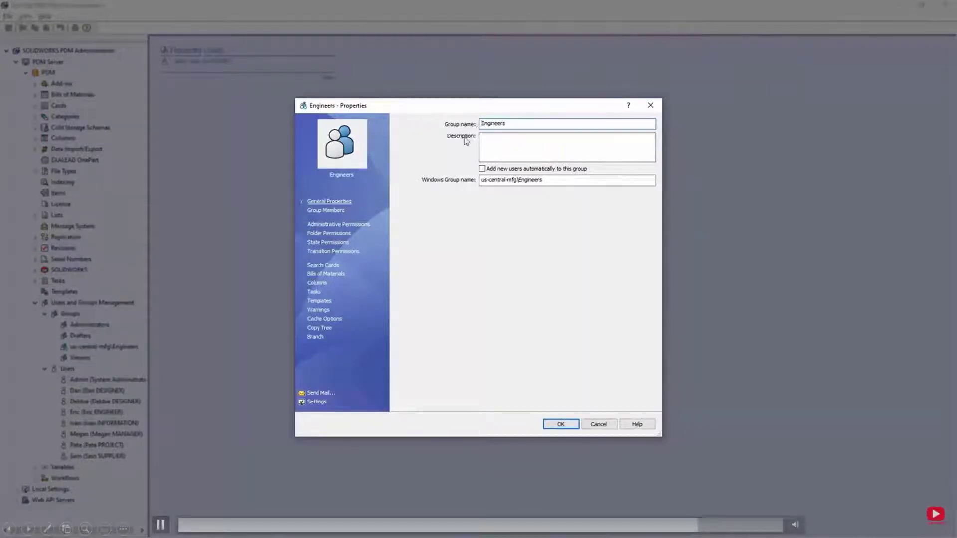
click(328, 311)
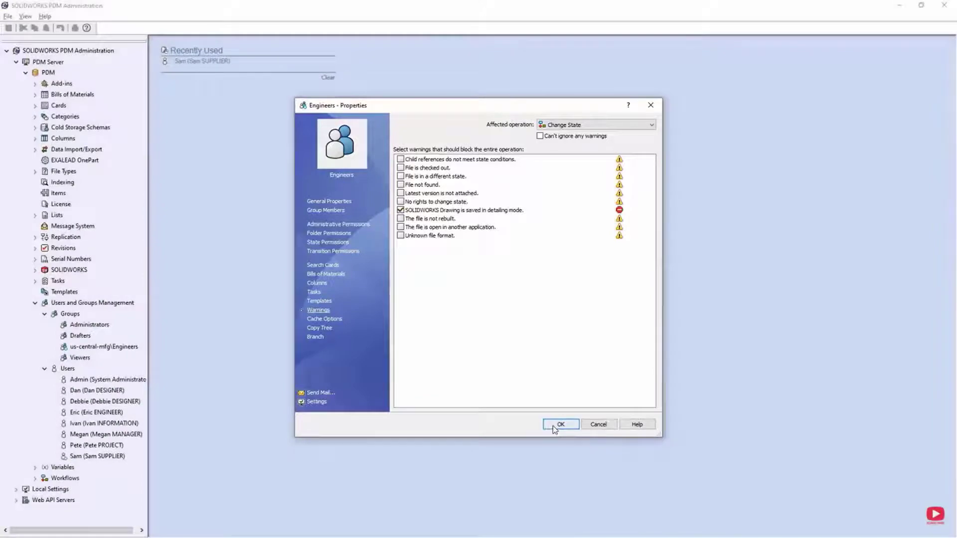
click(553, 425)
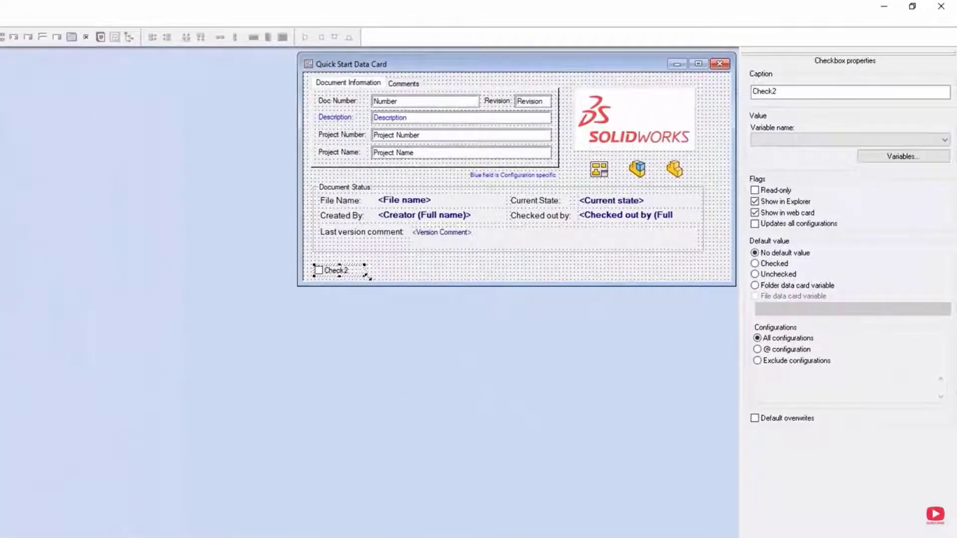
Widen Check2, caption it Saved In Detailing Mode and link it to _SW_Detailing_Mode_
drag(369, 278, 416, 278)
drag(784, 94, 746, 90)
text(Saved In Detailing Mode)
click(758, 141)
click(758, 141)
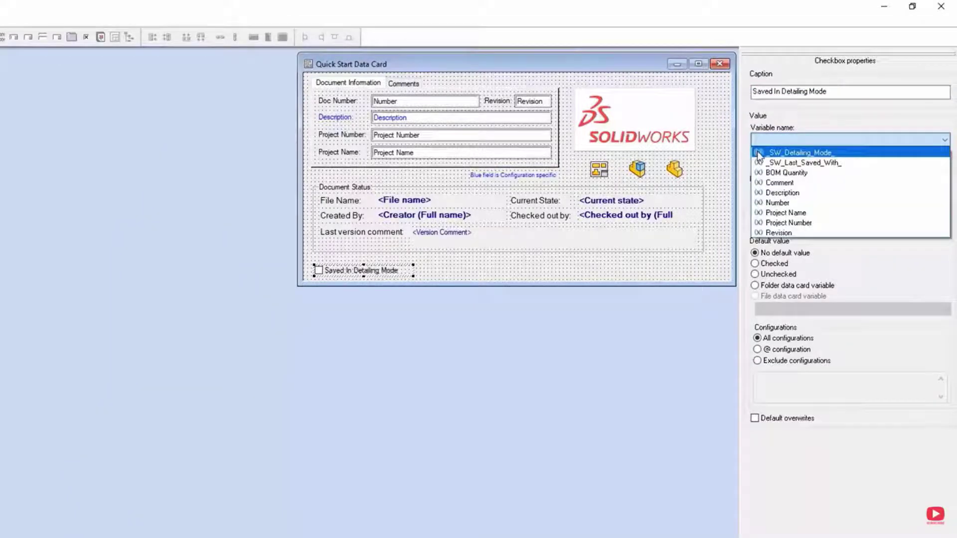
click(757, 153)
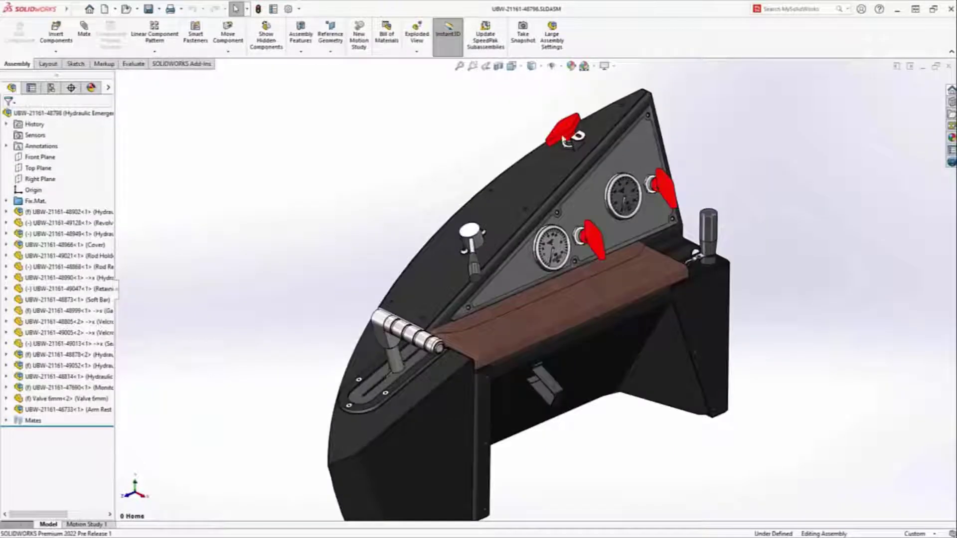
Select the red valve handle and open Valve 6mm.SLDPRT in its own window
click(564, 138)
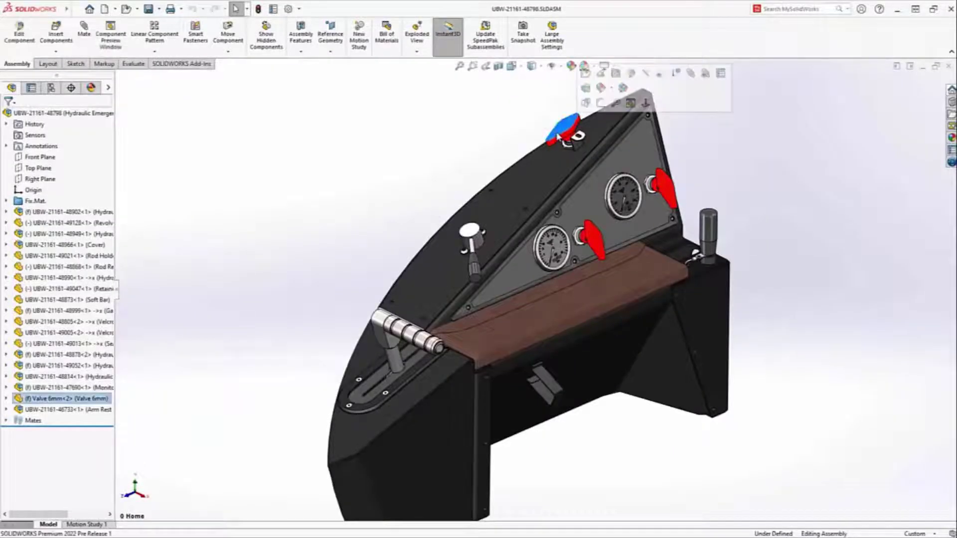
click(583, 88)
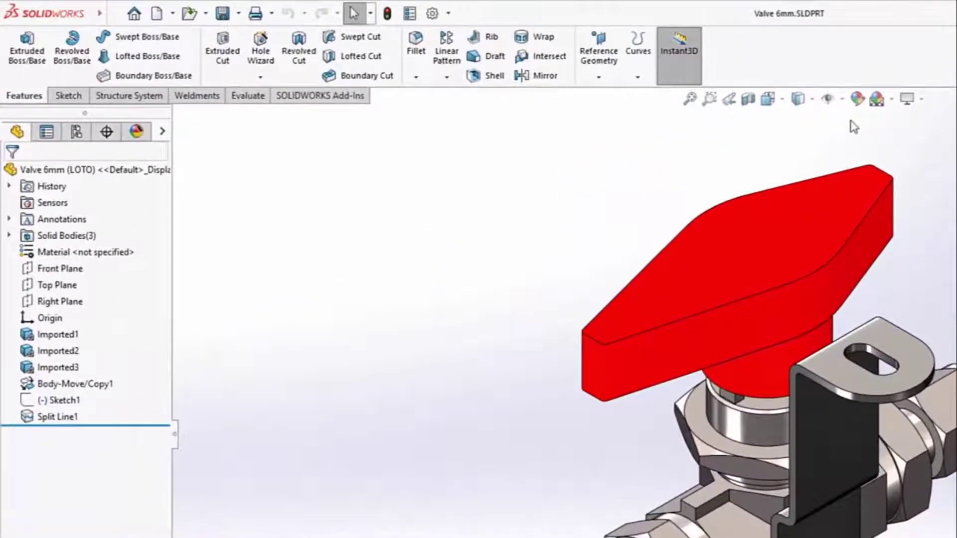
Chamfer the handle's top face with a distance of 1
click(9, 236)
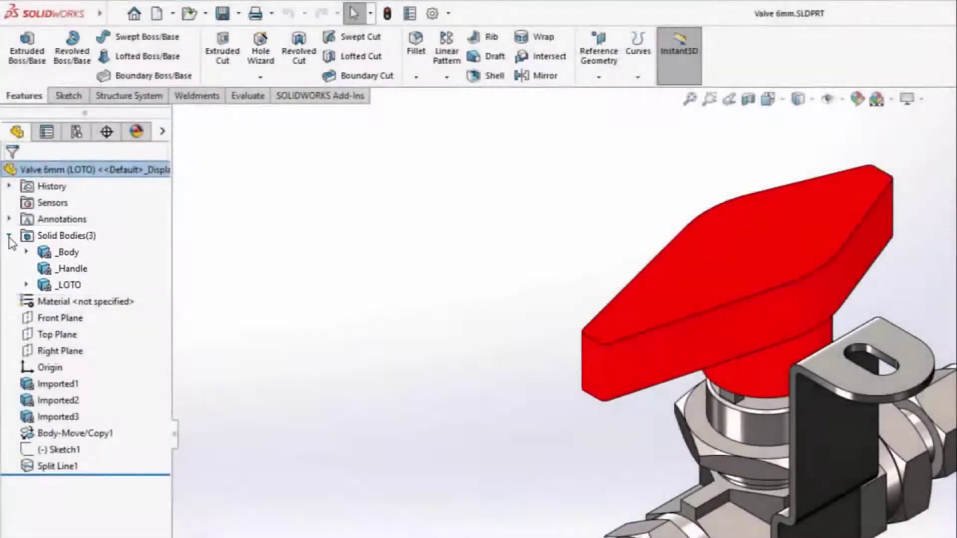
click(9, 236)
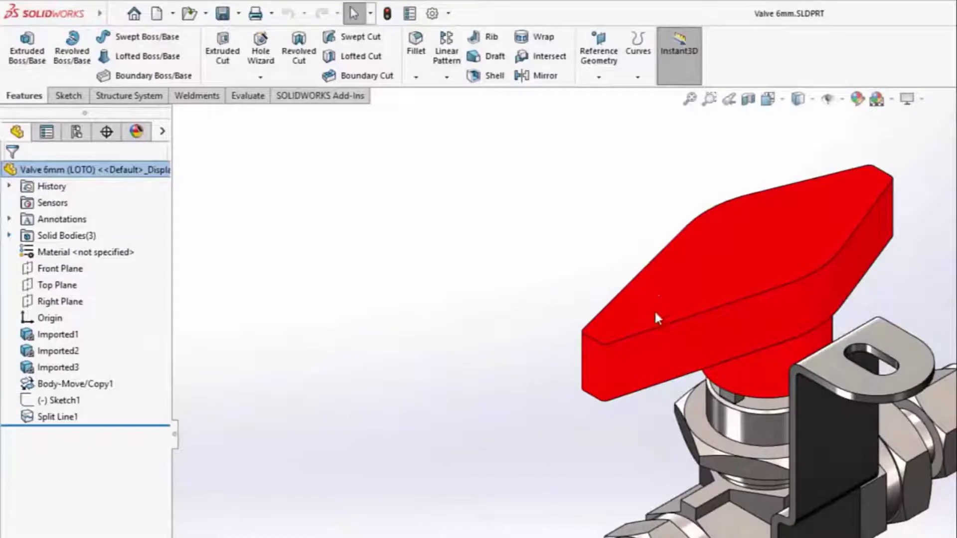
click(671, 318)
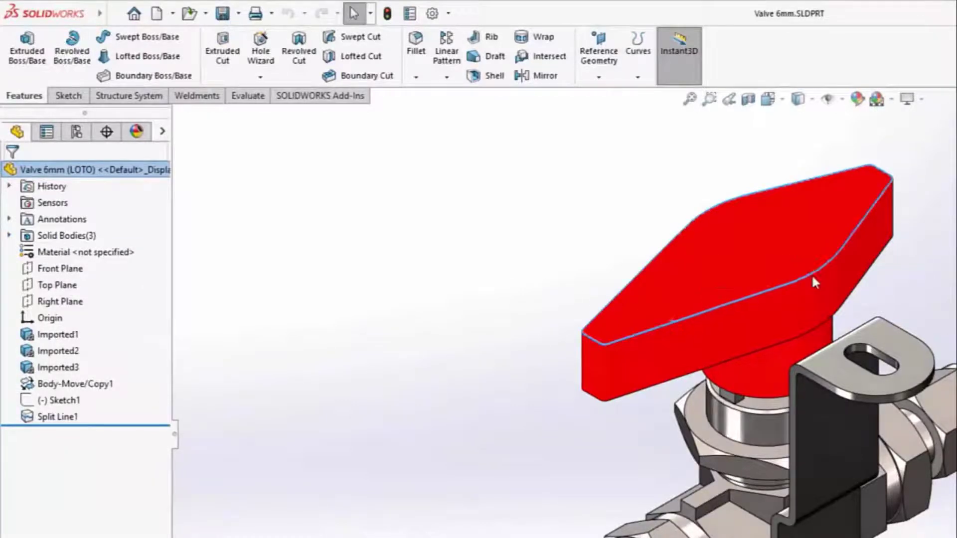
key(ctrl+shift+c)
text(1)
key(Return)
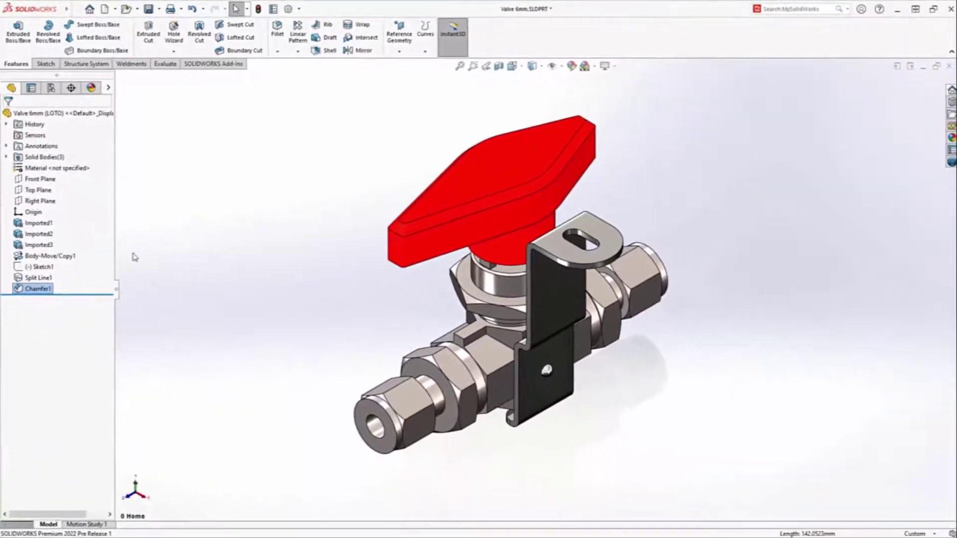
Extrude Sketch1 on the handle as a raised symbol with depth 1
click(52, 269)
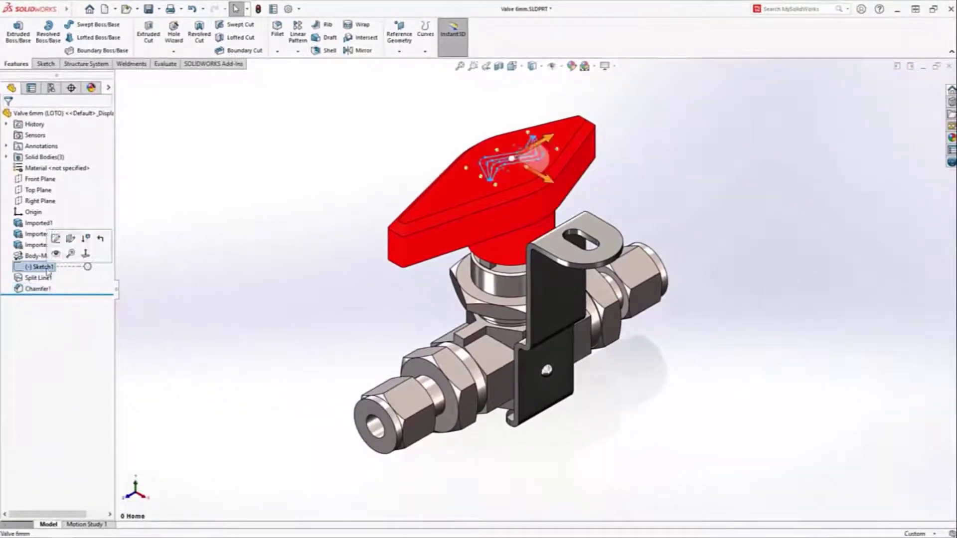
click(20, 50)
text(1)
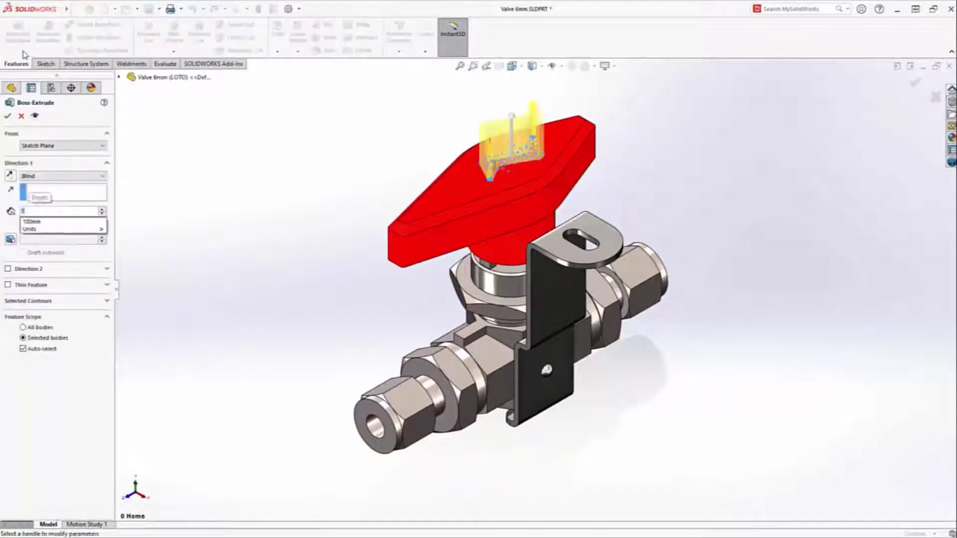
key(Return)
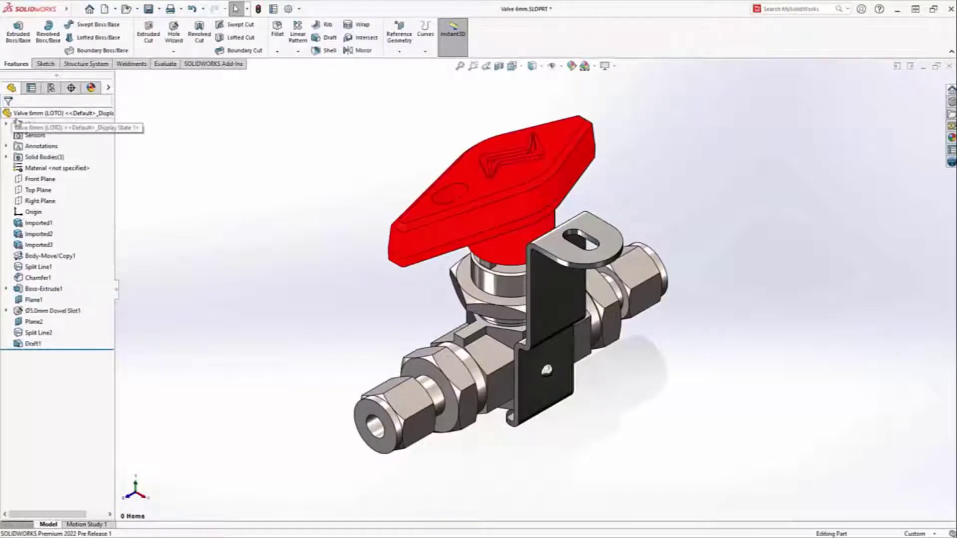
Save all three valve bodies as separate part files with Save Bodies
right_click(57, 158)
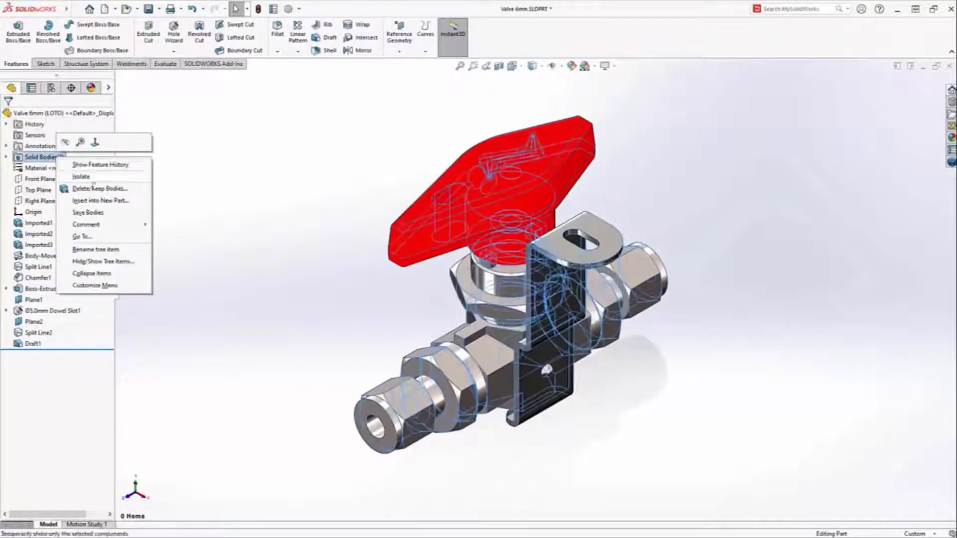
click(142, 216)
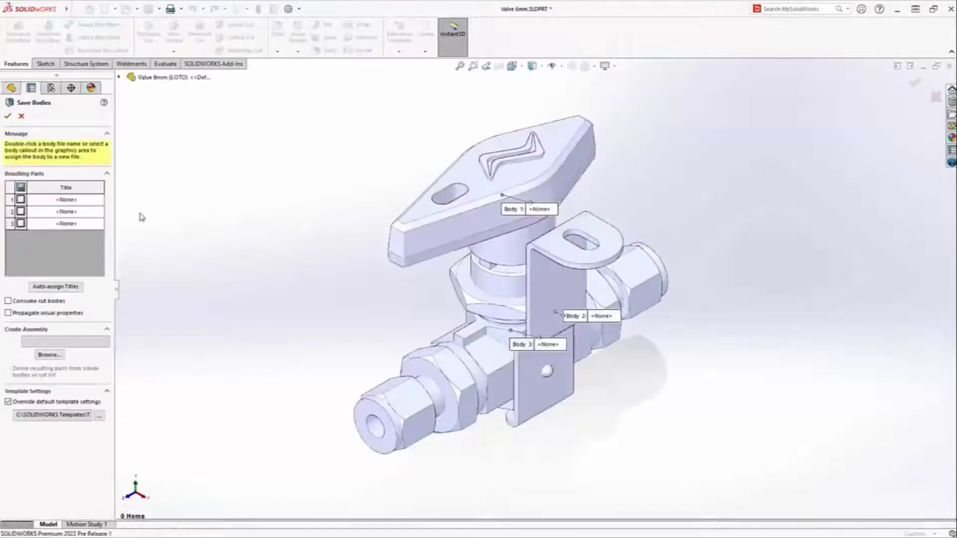
click(22, 187)
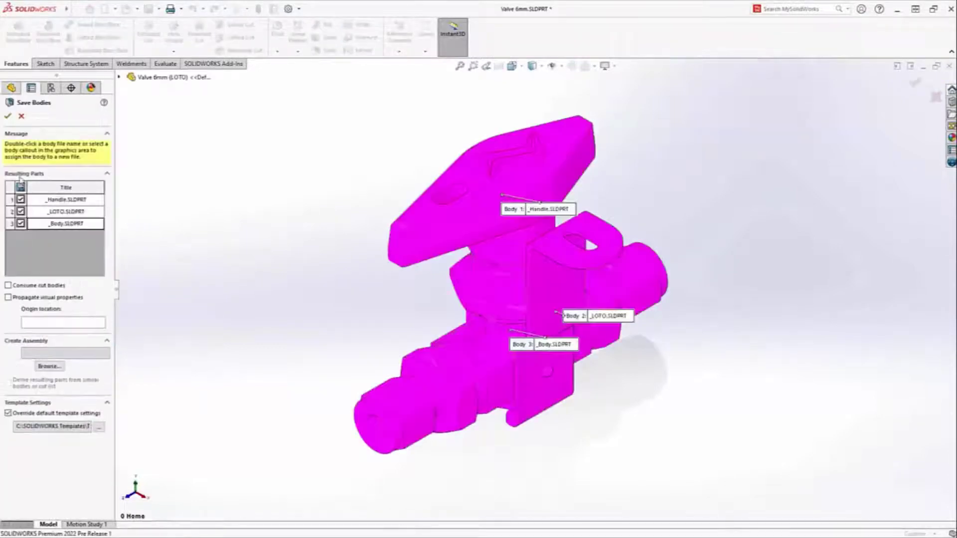
click(8, 118)
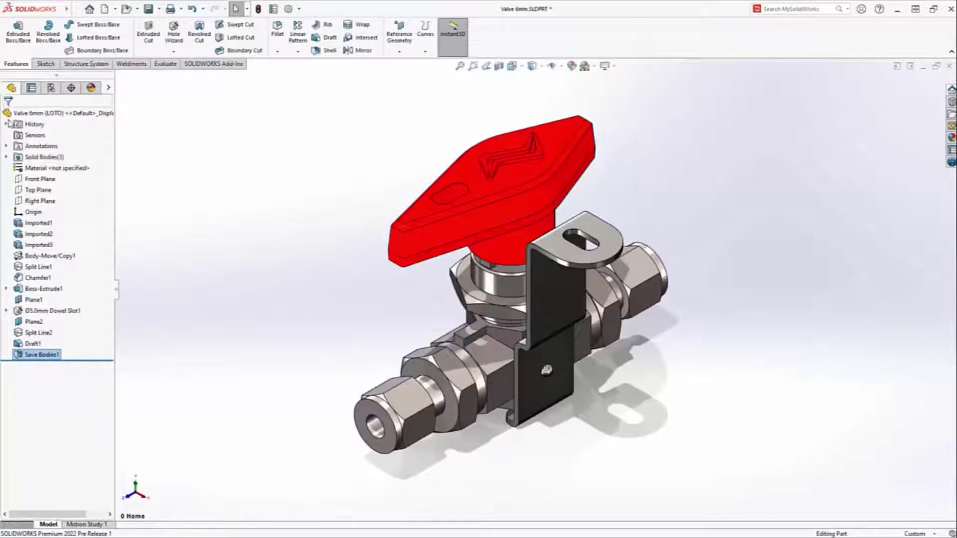
Pack and Go the valve to a zip file, excluding the _Body and _LOTO parts
click(76, 9)
click(158, 231)
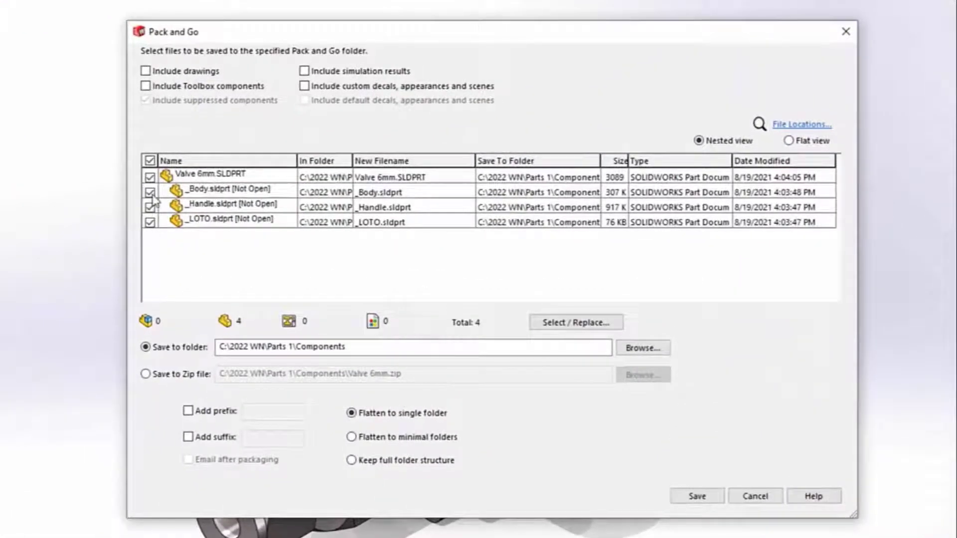
click(150, 192)
click(150, 223)
click(145, 374)
click(697, 496)
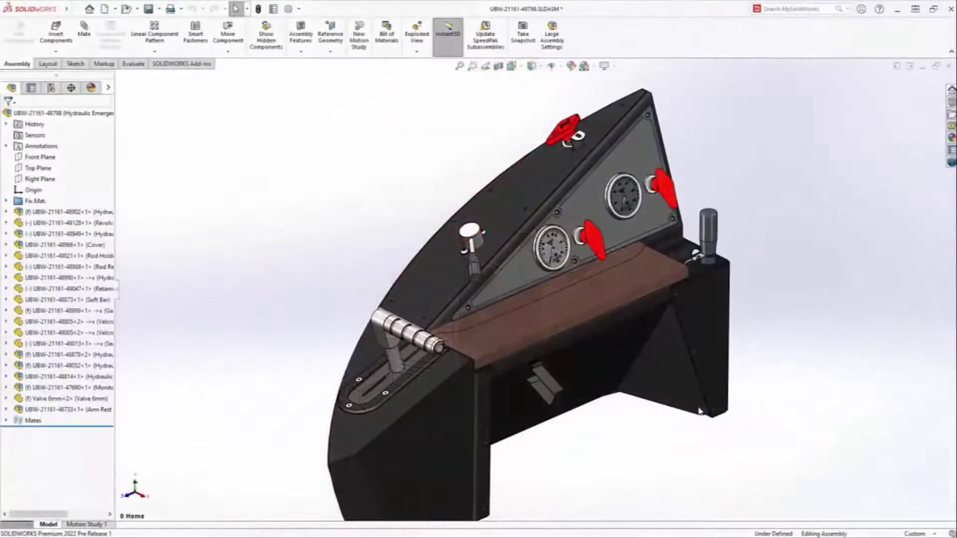
Open the knurled handle's parent subassembly in its own window
click(425, 323)
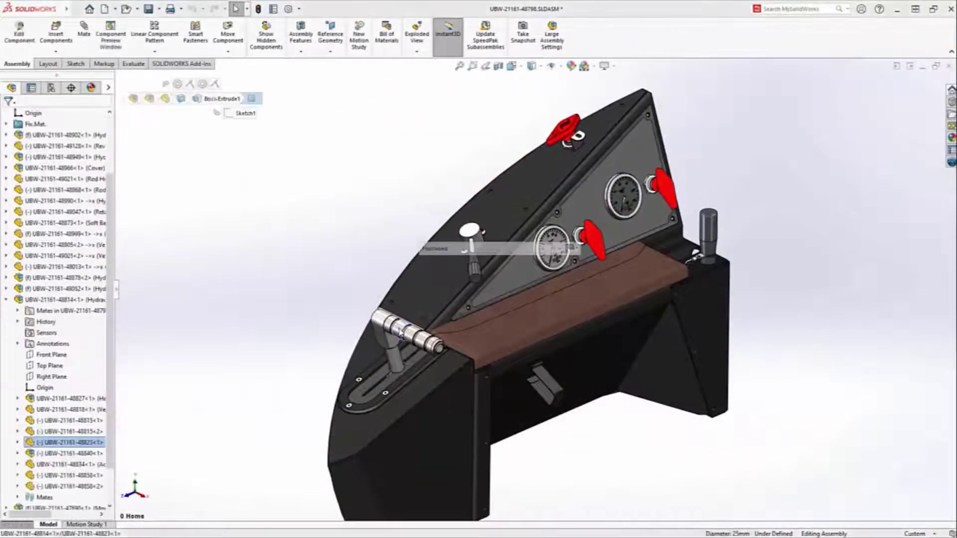
click(425, 323)
click(440, 281)
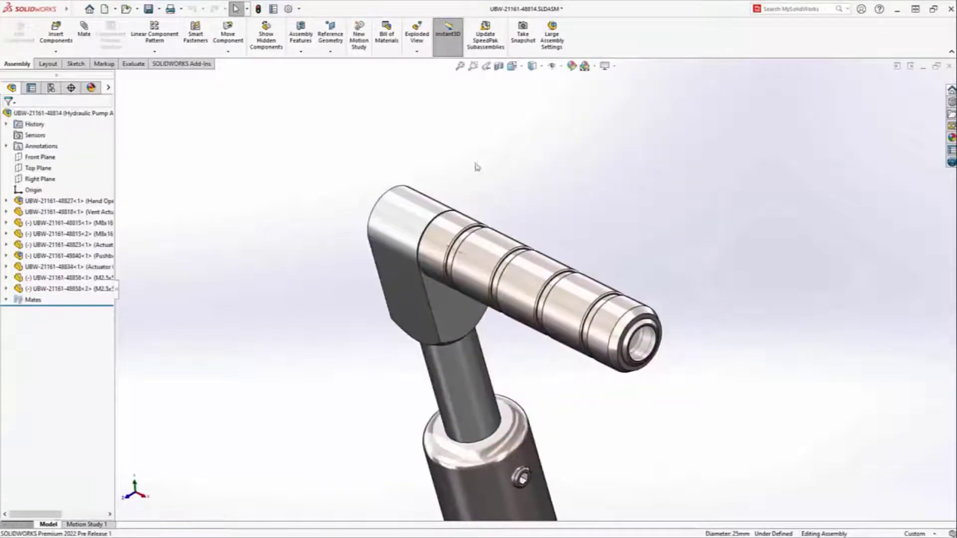
Preview a section on the Top Plane, then reference the handle face and rotate about 65 degrees
click(498, 66)
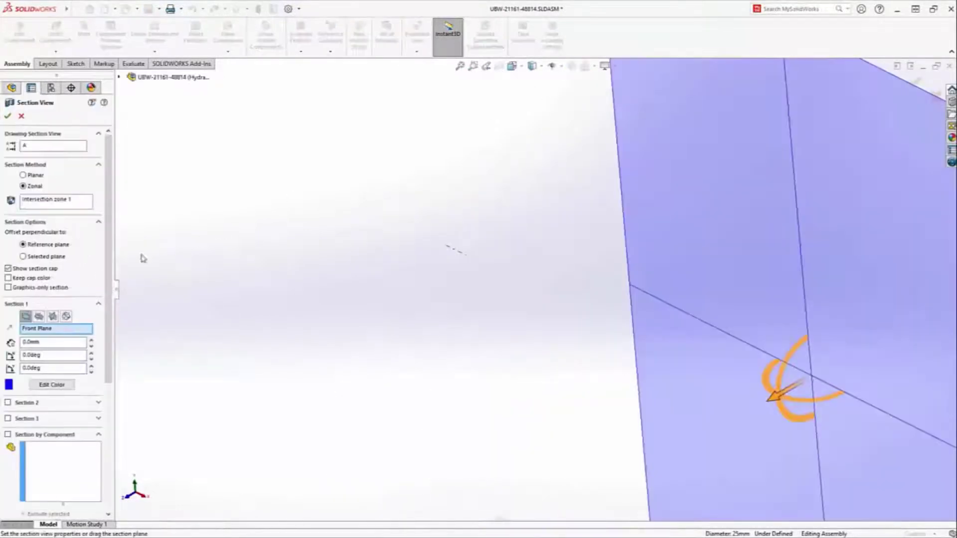
click(39, 316)
drag(828, 466, 818, 379)
middle_drag(818, 379, 623, 200)
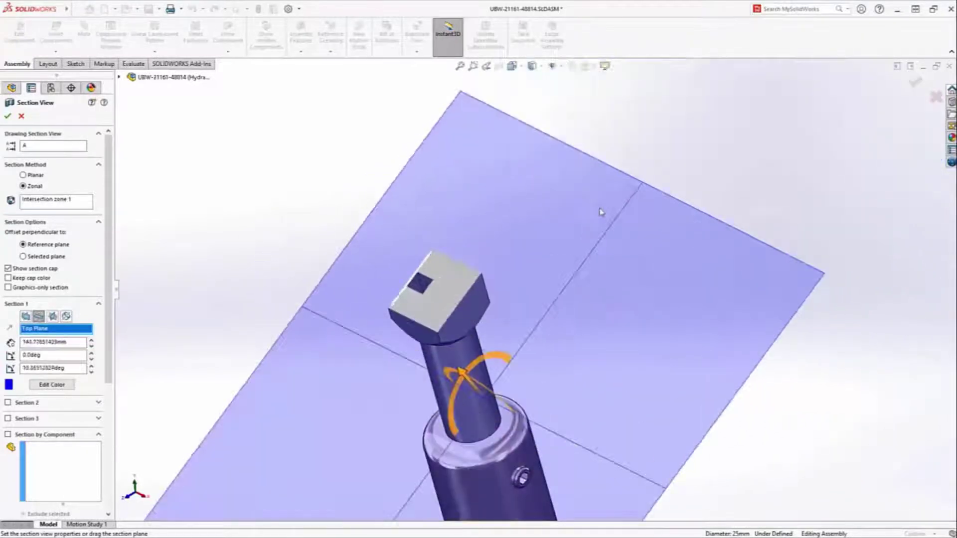
click(66, 316)
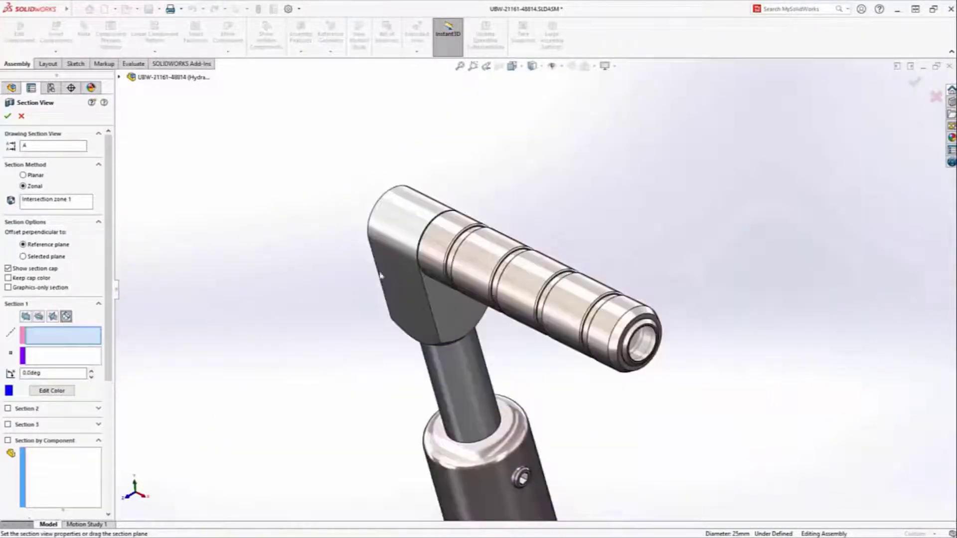
click(473, 277)
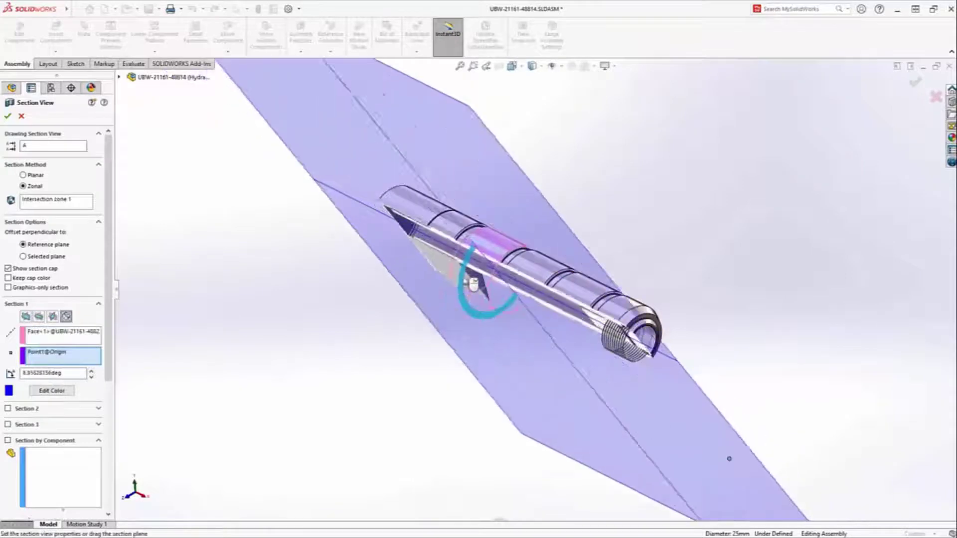
drag(474, 283, 481, 264)
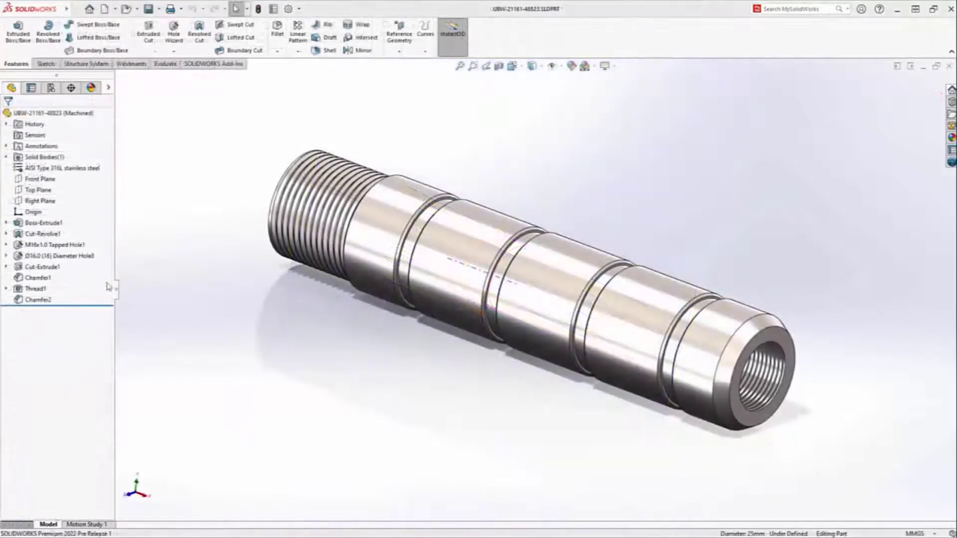
Suppress Thread1 and start a Stud Wizard stud on the shaft's end edge
click(35, 289)
click(66, 272)
click(174, 51)
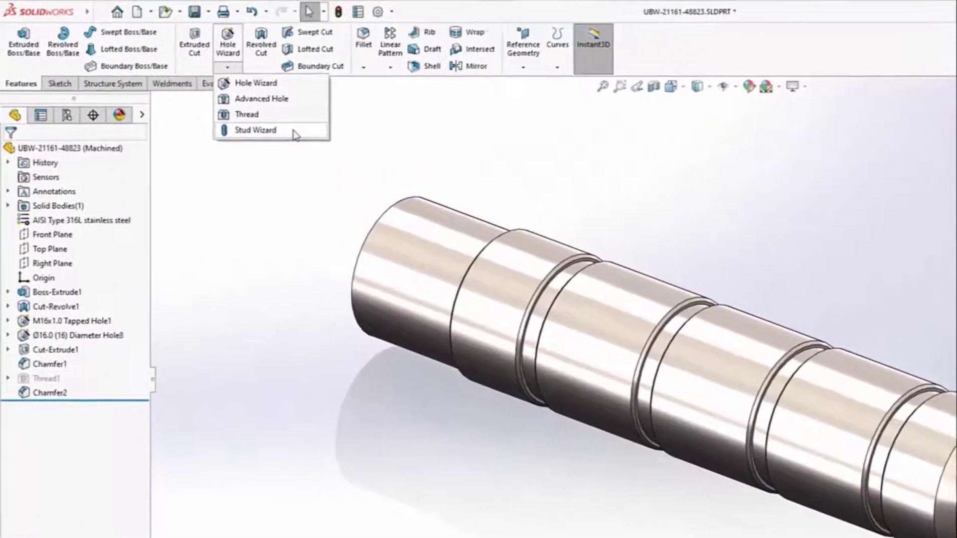
click(293, 131)
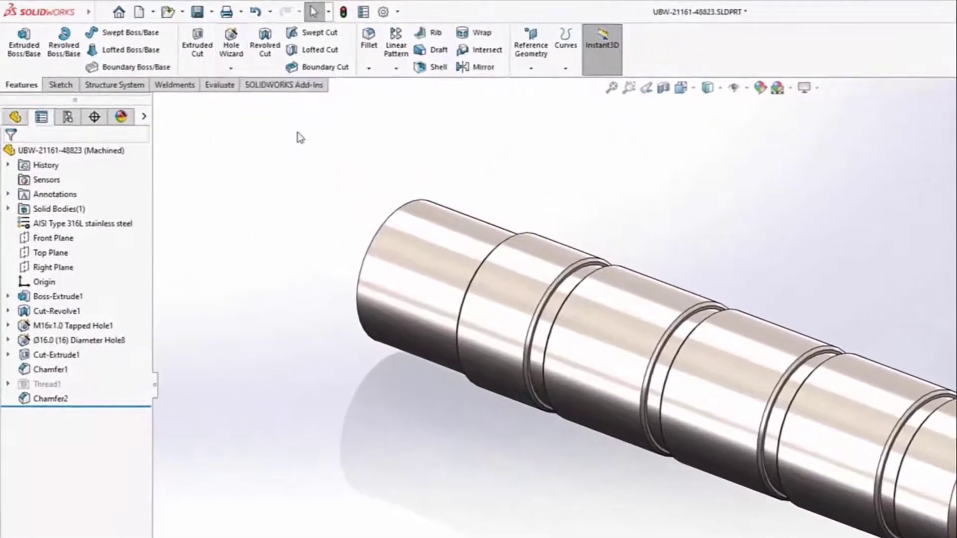
click(381, 235)
Make the stud ANSI Metric M22x1.5, Up to Next, with an undercut, and inspect the threads
click(127, 262)
click(118, 280)
click(129, 317)
click(109, 505)
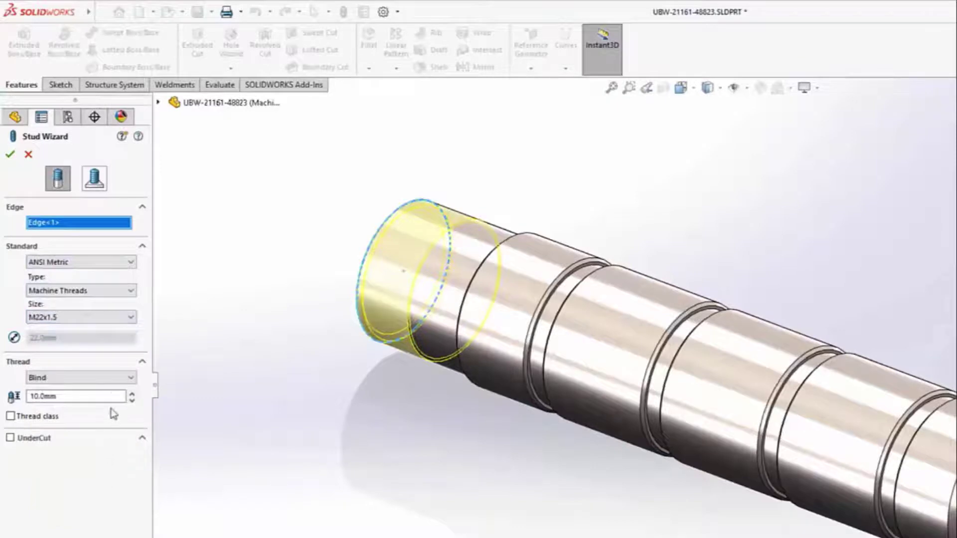
click(112, 380)
click(113, 399)
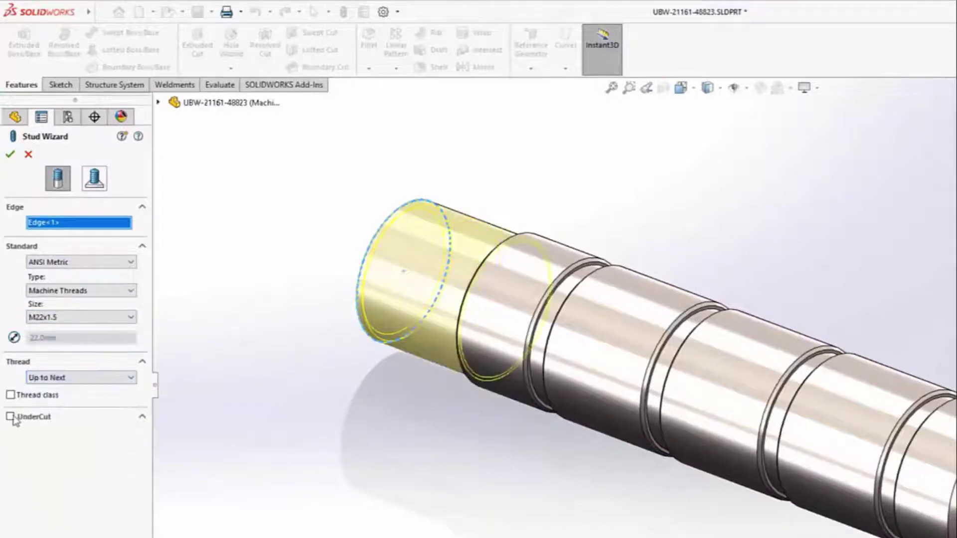
click(10, 416)
click(10, 154)
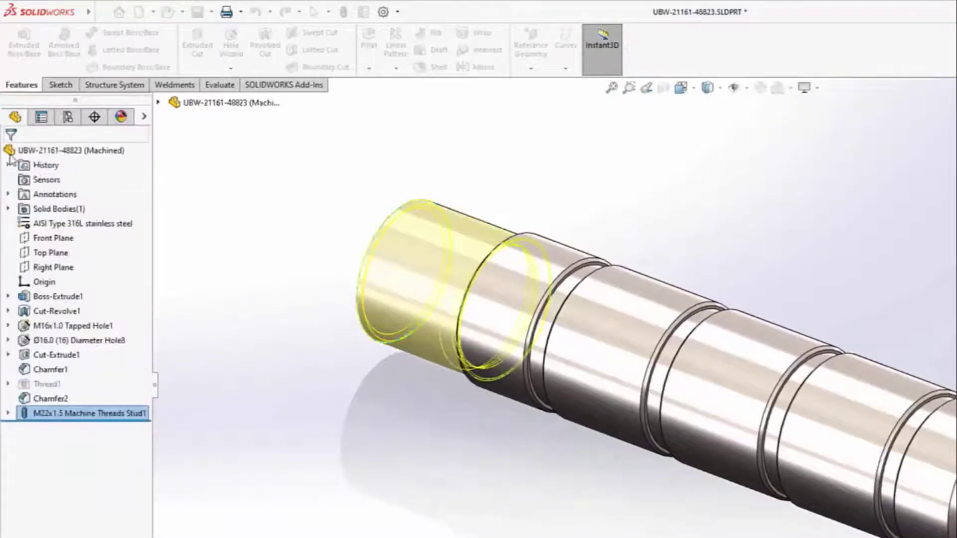
mouse_move(334, 386)
middle_down()
mouse_move(373, 389)
mouse_move(330, 388)
middle_up()
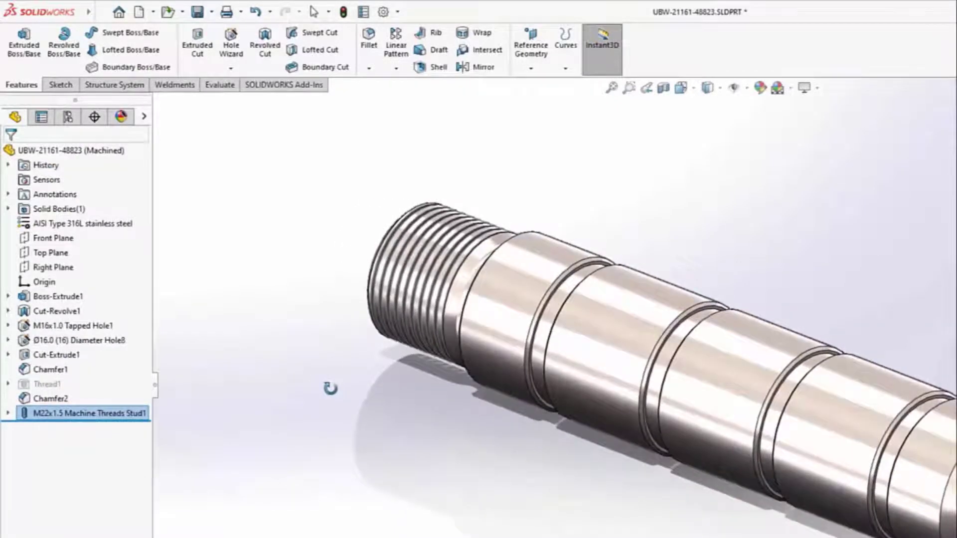
key(Escape)
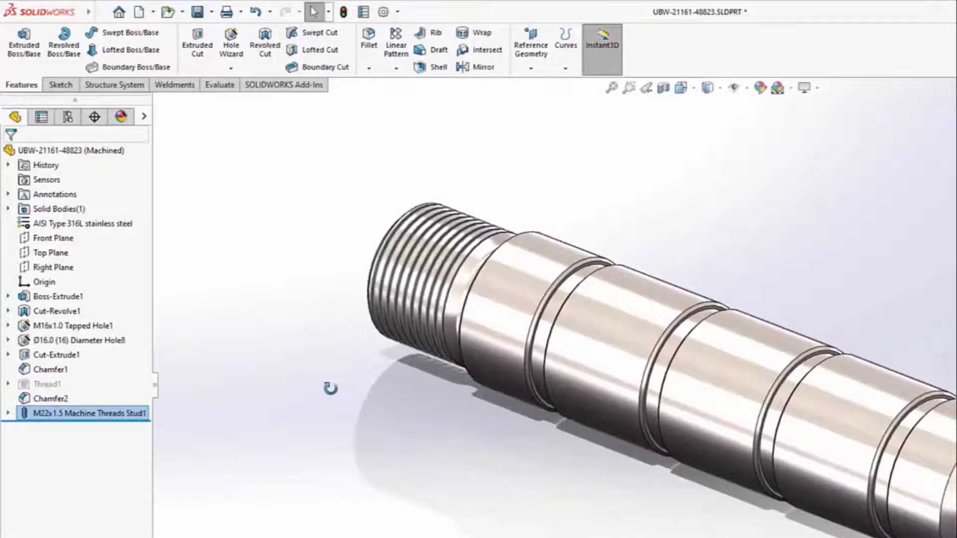
Add a Description custom property 'Actuator Handle' applied to all configurations
click(363, 12)
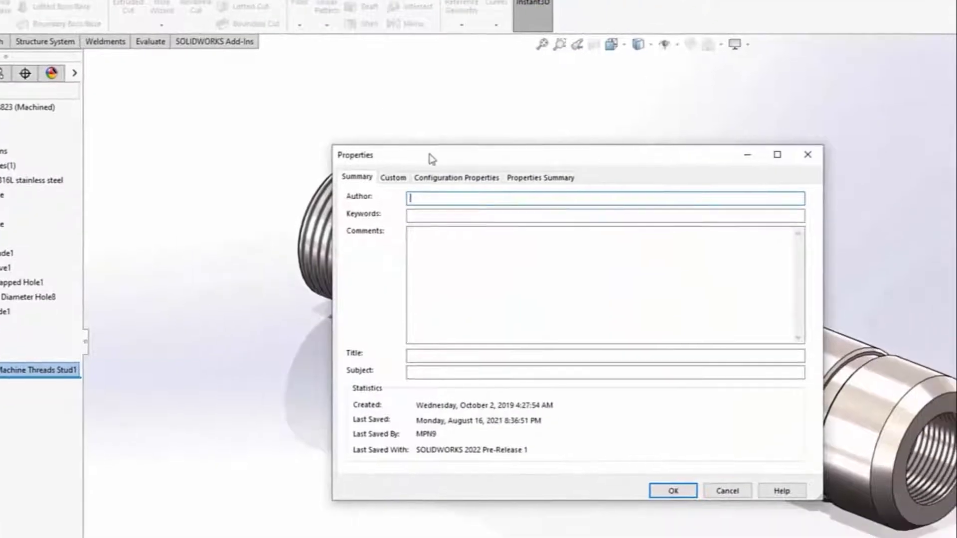
click(456, 178)
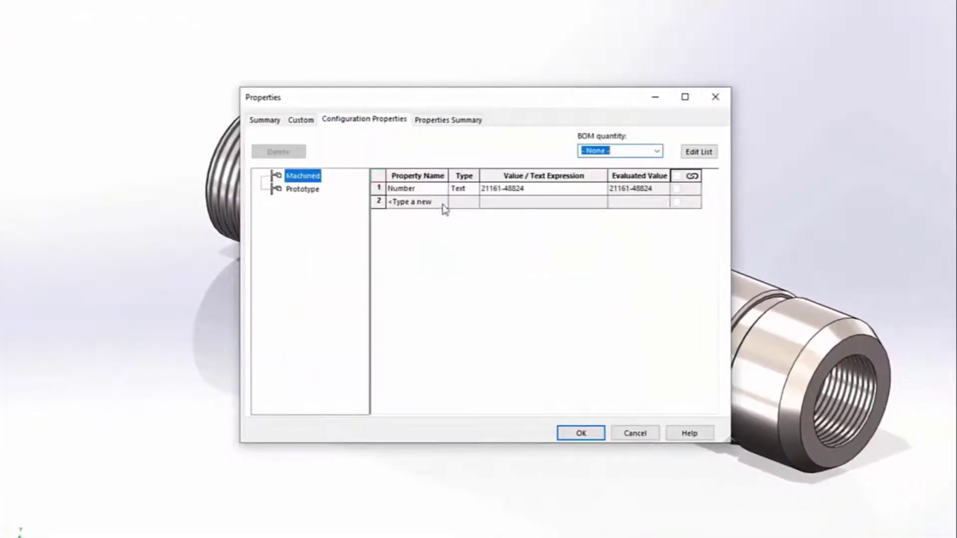
click(441, 202)
click(441, 202)
click(433, 217)
click(505, 205)
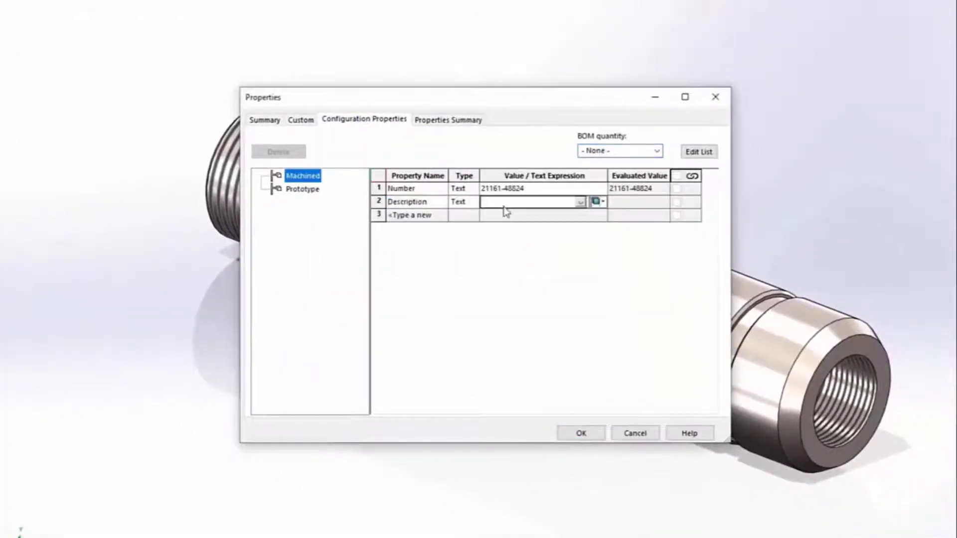
text(Actuator Handle)
click(603, 202)
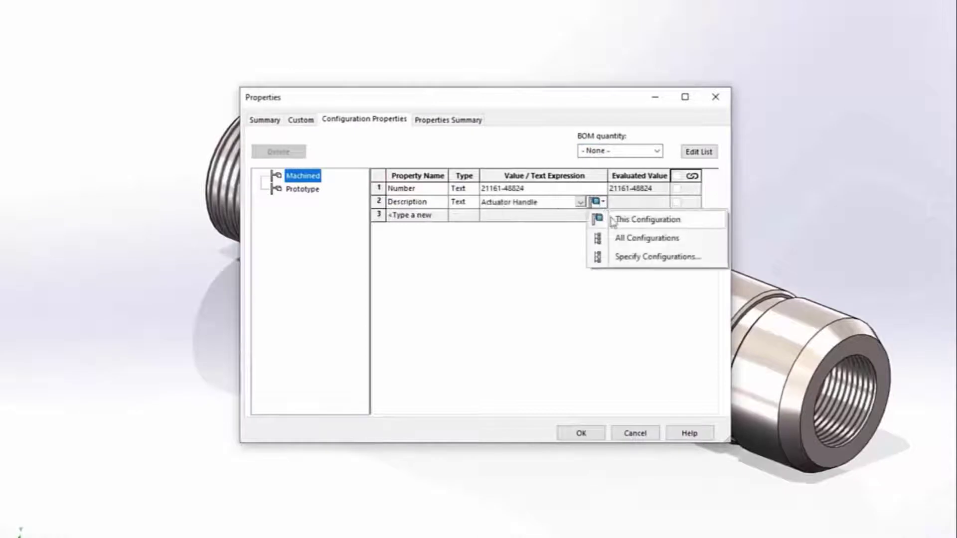
click(621, 238)
Add a Material property linked to the part's assigned SW-Material
click(443, 216)
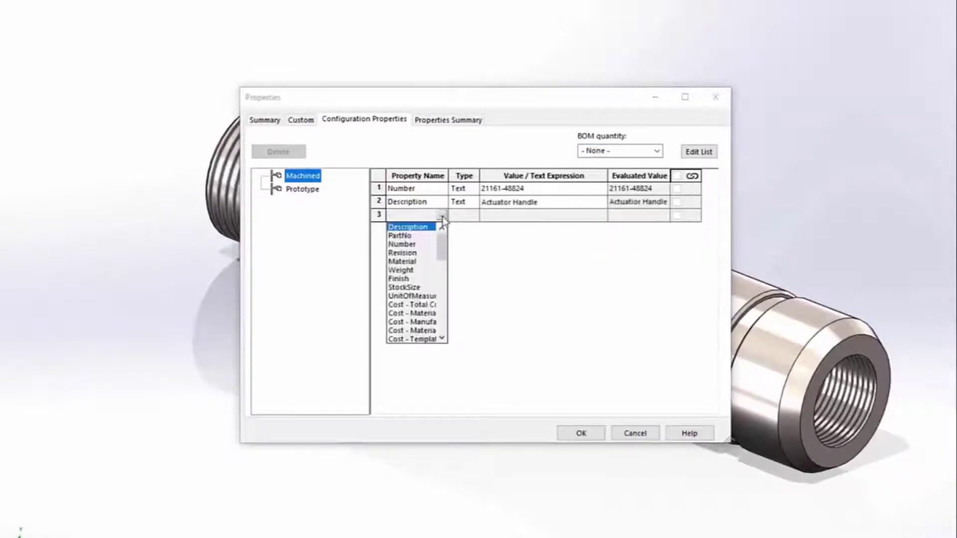
click(424, 263)
click(549, 215)
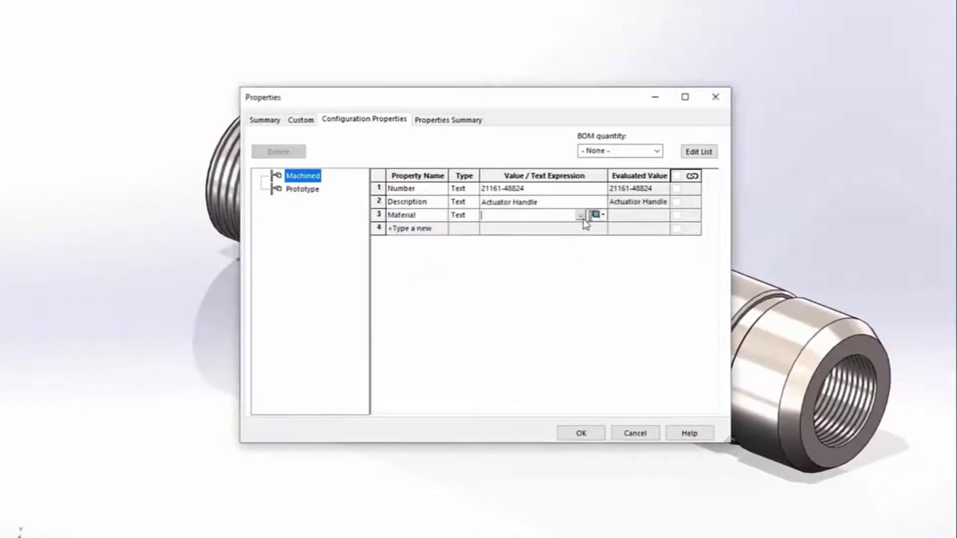
click(581, 215)
click(600, 223)
click(601, 219)
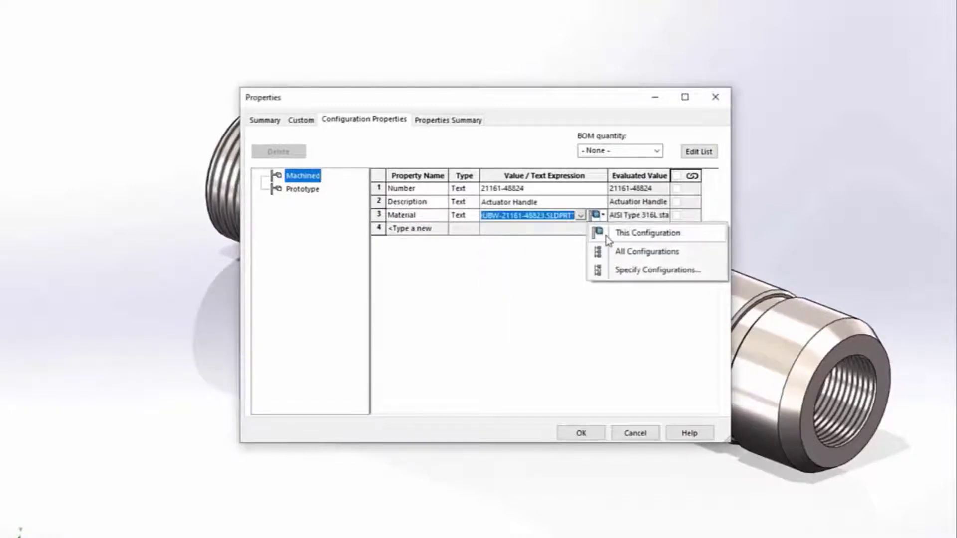
click(448, 119)
click(302, 183)
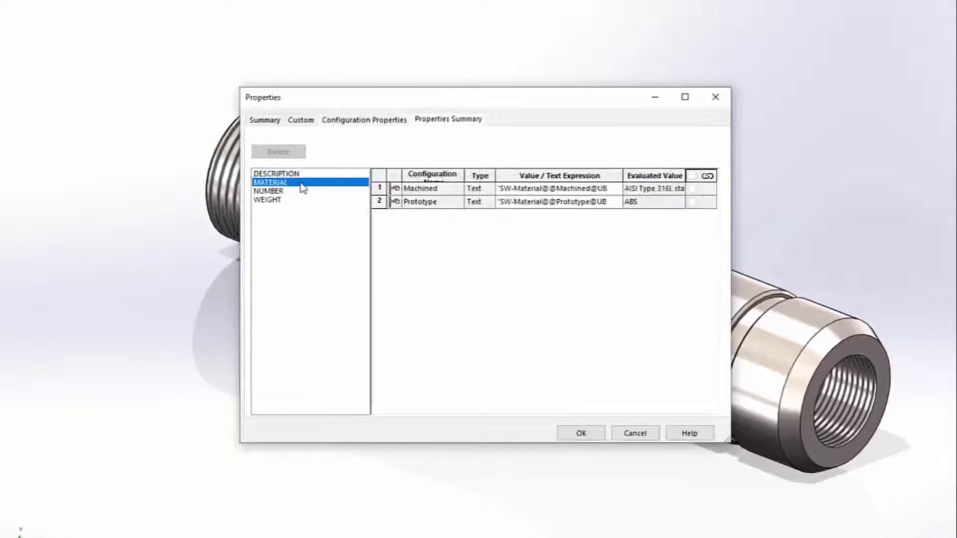
click(304, 192)
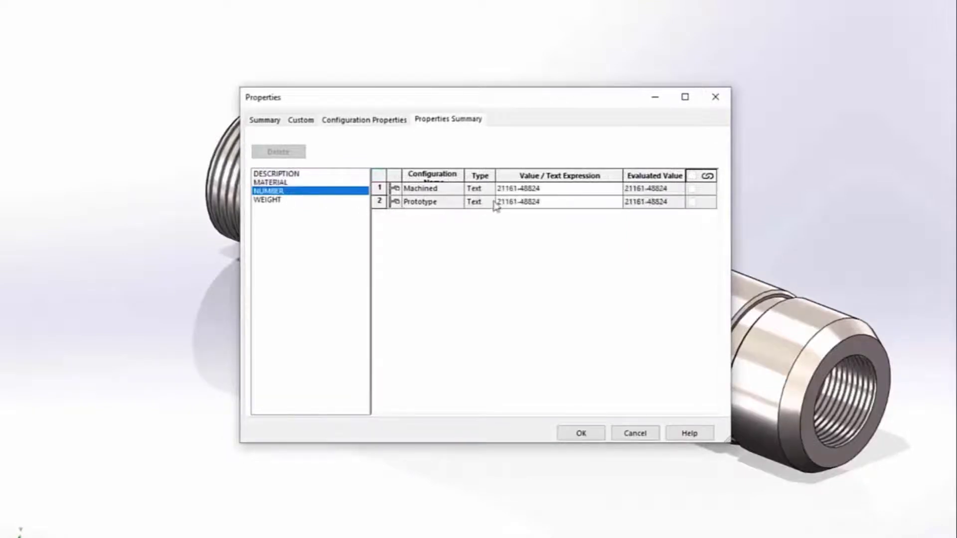
click(559, 206)
click(558, 205)
key(BackSpace)
text(5)
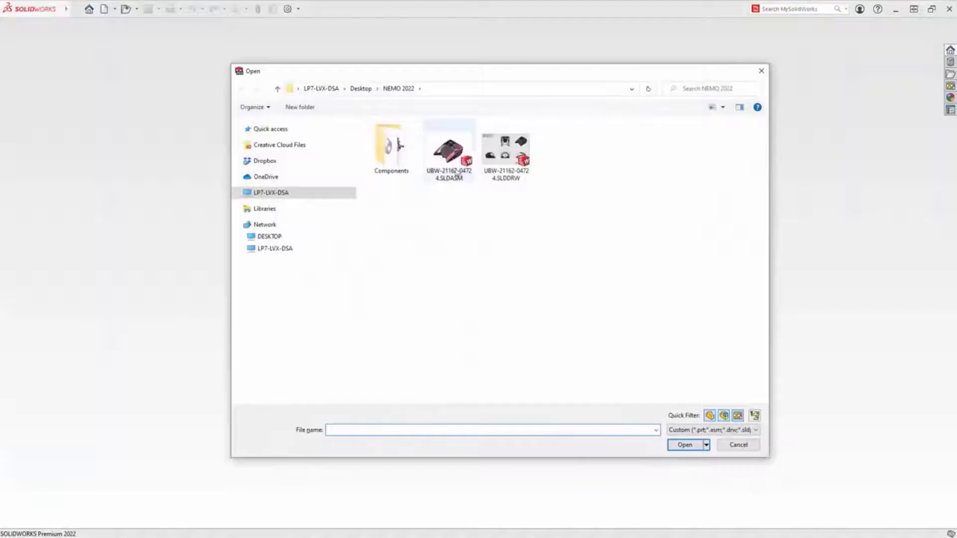
Open UBW-21162-04724.SLDASM with Mode set to Large Design Review and accept the notice
click(453, 160)
click(376, 375)
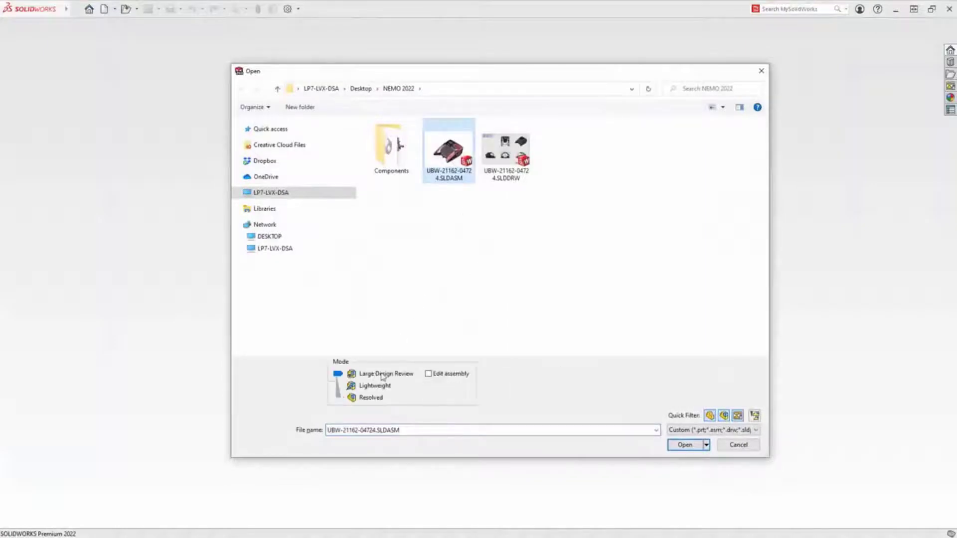
click(684, 445)
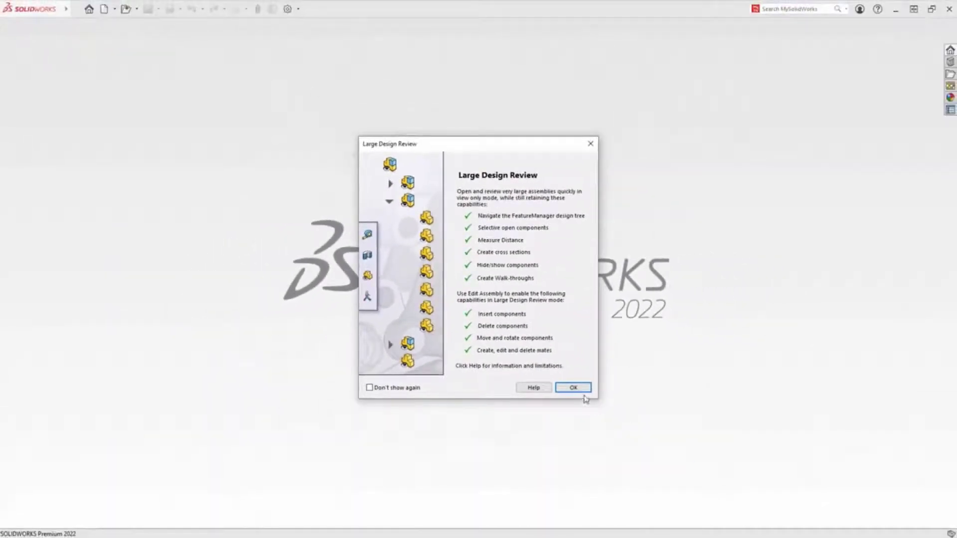
click(575, 389)
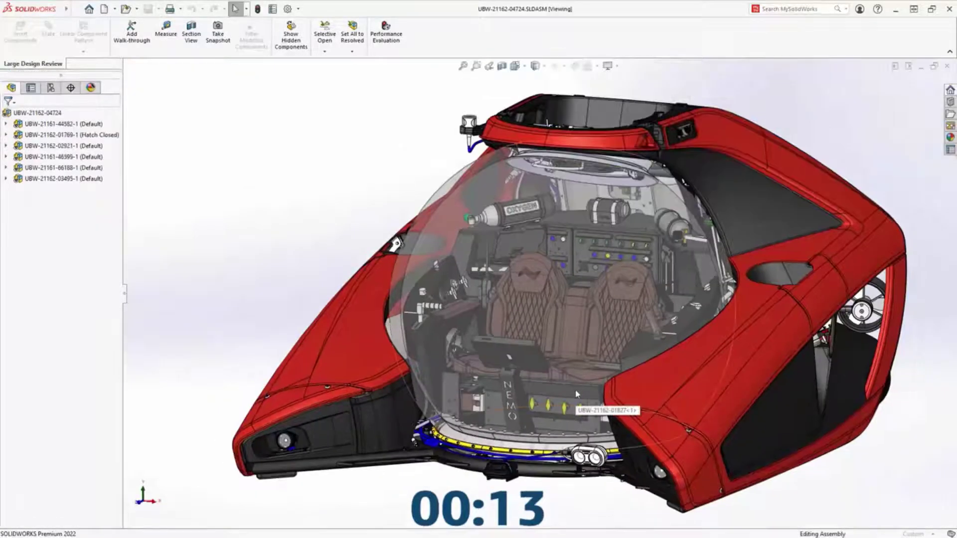
Orbit the submarine, then open the top assembly's drawing in Detailing Mode
middle_drag(576, 394, 776, 388)
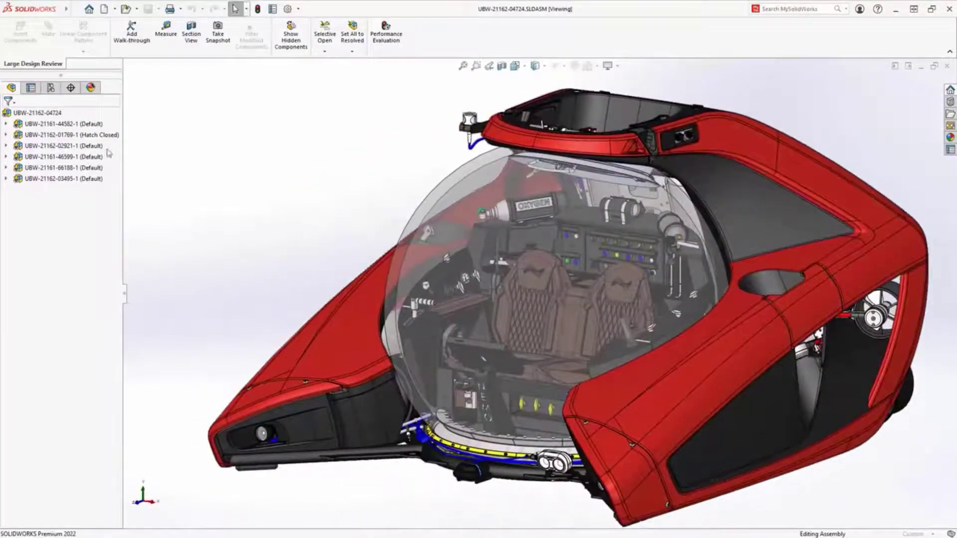
right_click(31, 114)
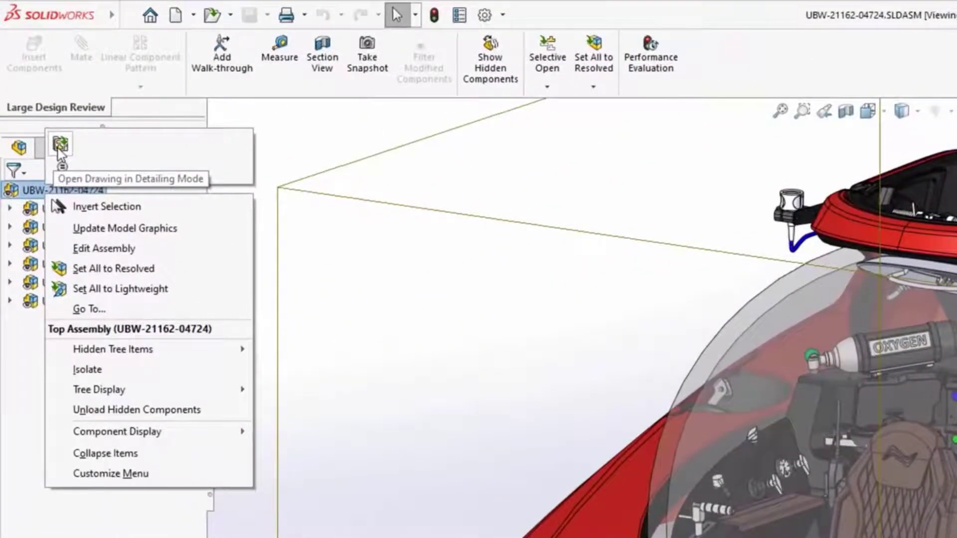
click(58, 148)
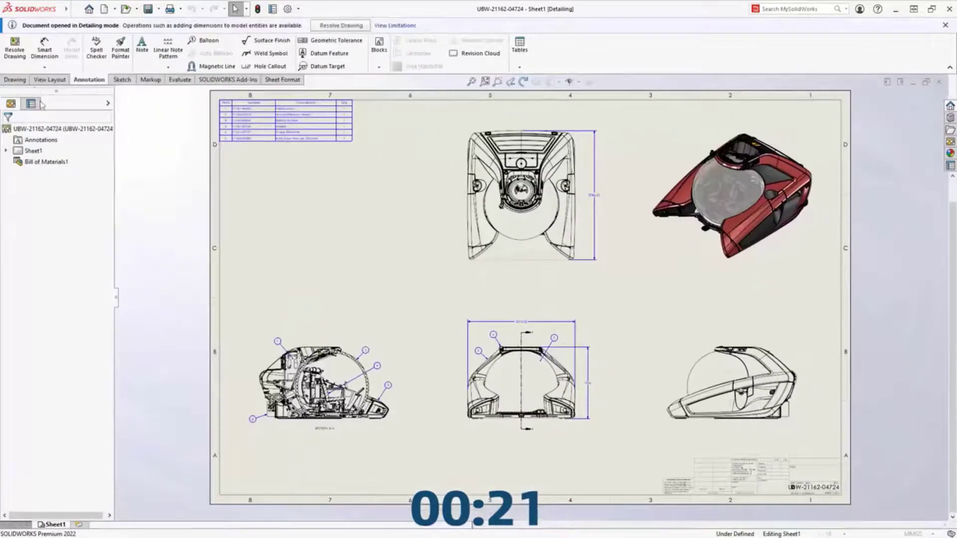
Zoom into Section A-A and dimension the outer ring, displayed as diameter Ø1581.55
click(497, 81)
drag(243, 334, 419, 457)
key(Escape)
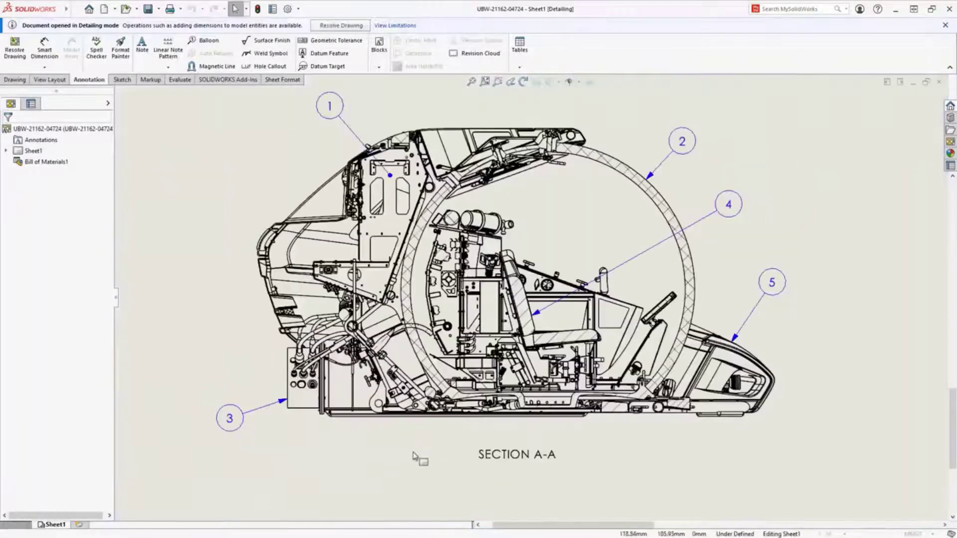
key(d)
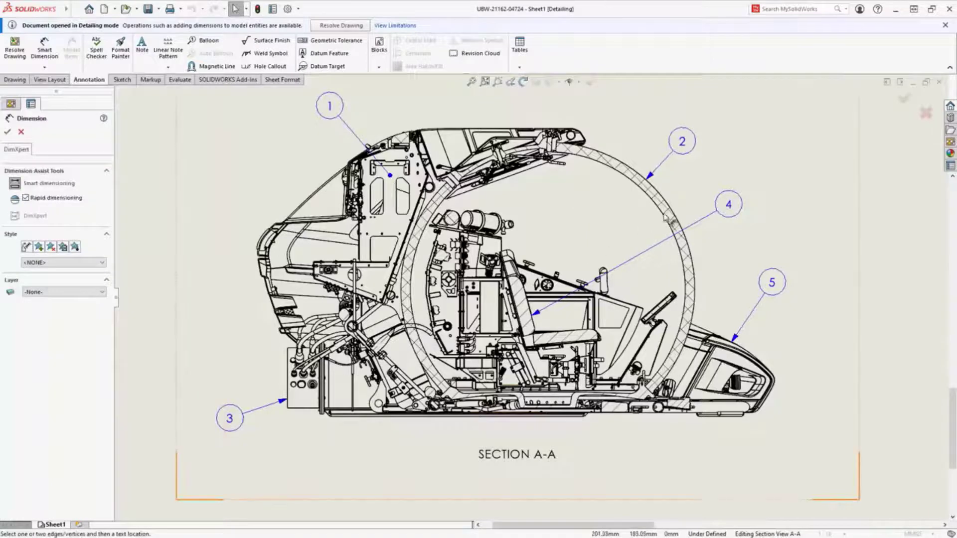
click(682, 229)
click(768, 152)
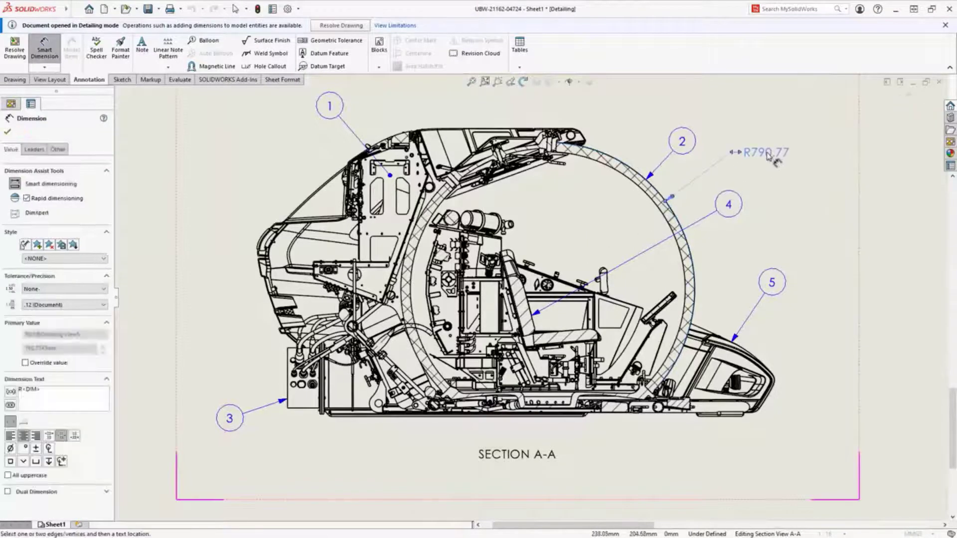
right_click(767, 152)
click(791, 248)
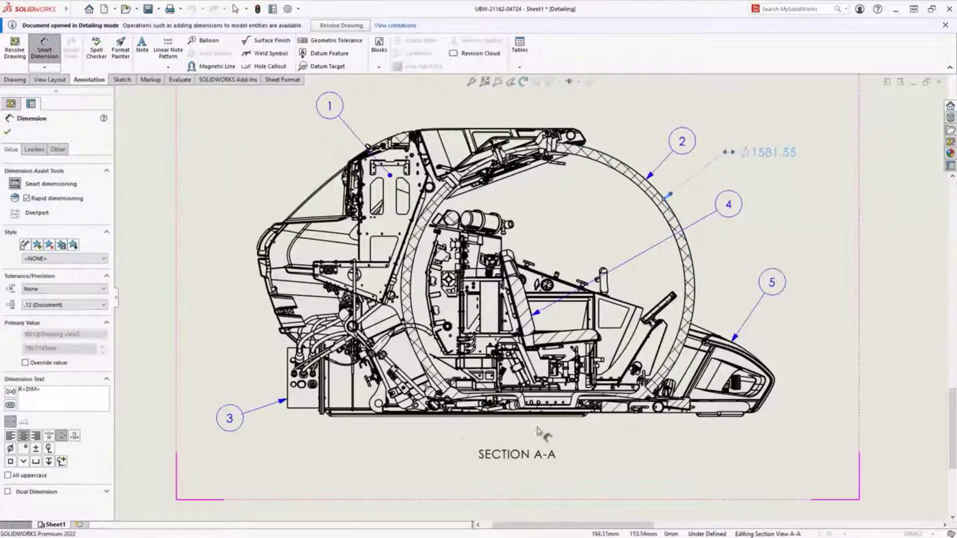
Add the 1355.57 width and a small lower-right dimension below the section view
click(429, 417)
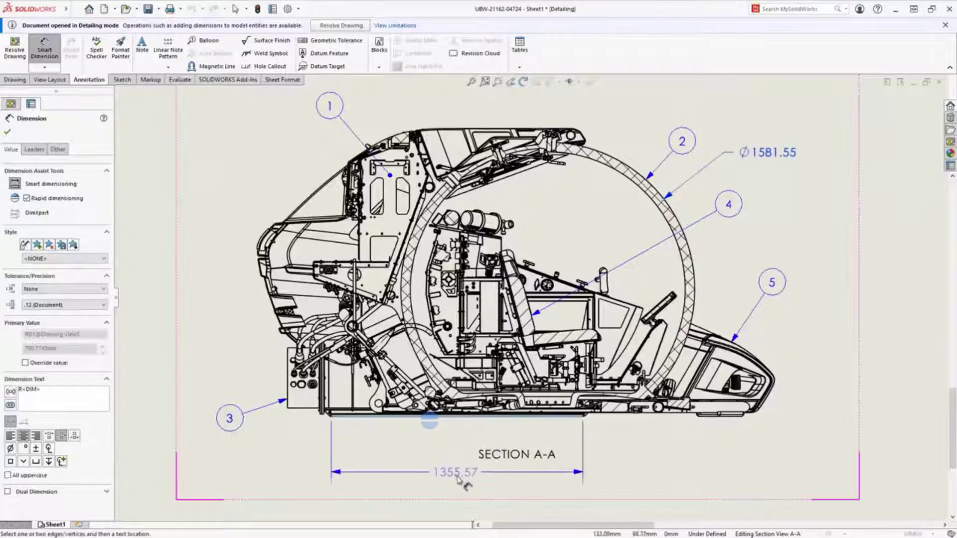
click(459, 479)
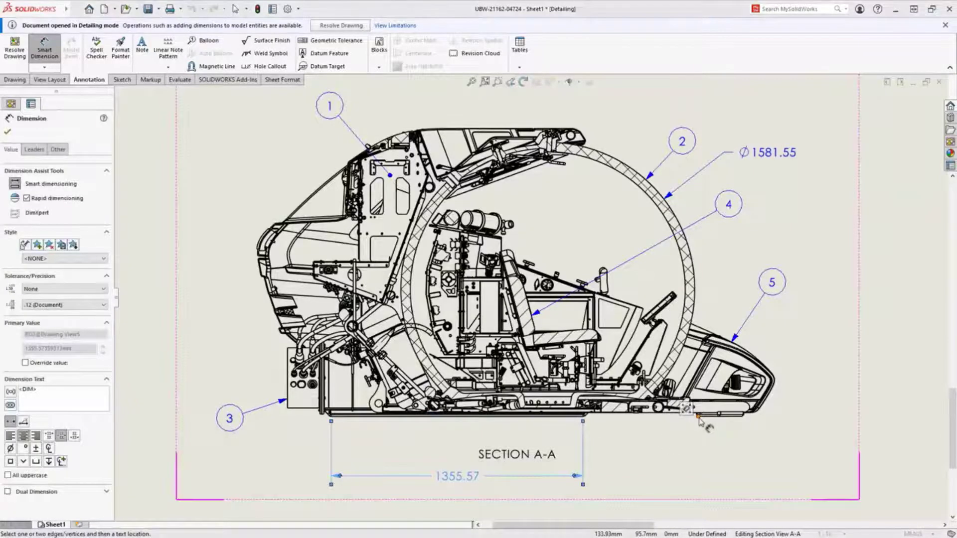
click(743, 419)
click(711, 478)
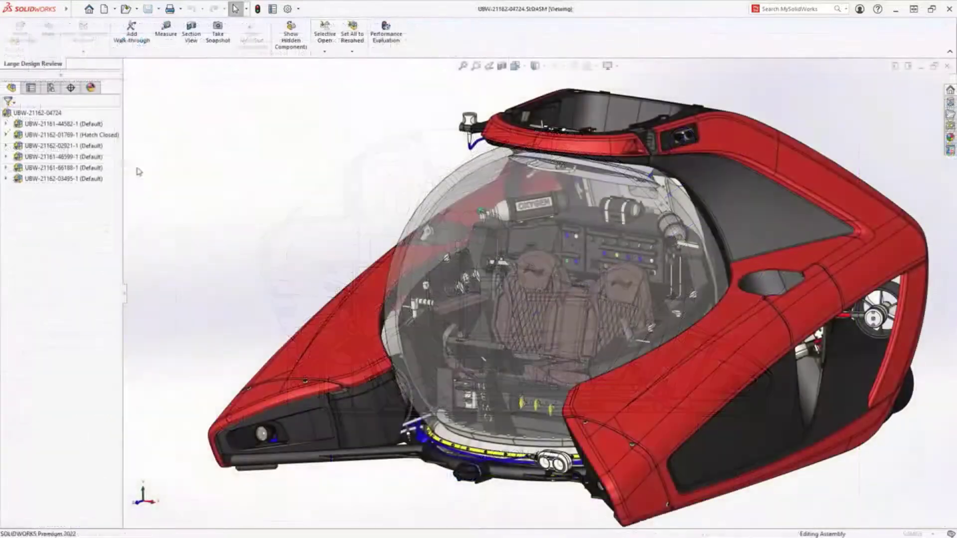
right_click(56, 138)
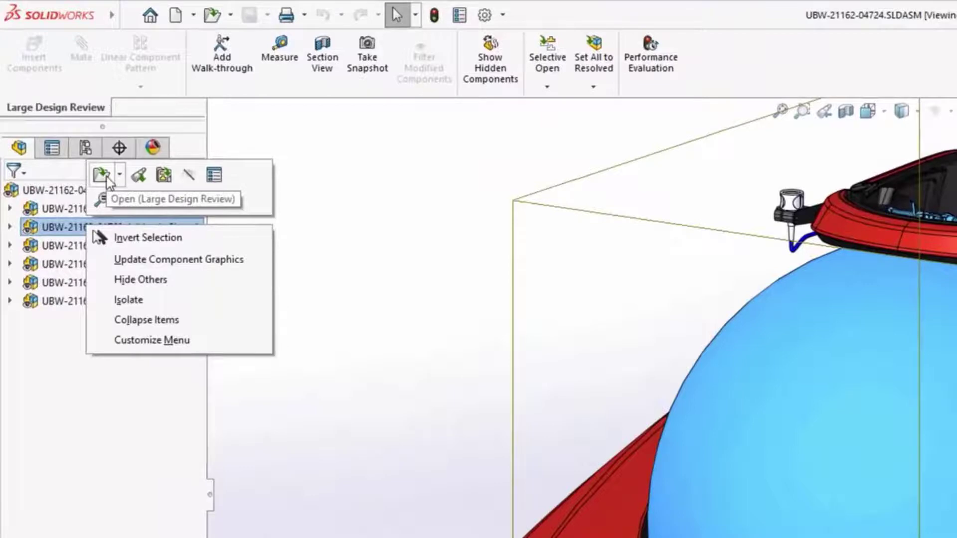
click(102, 175)
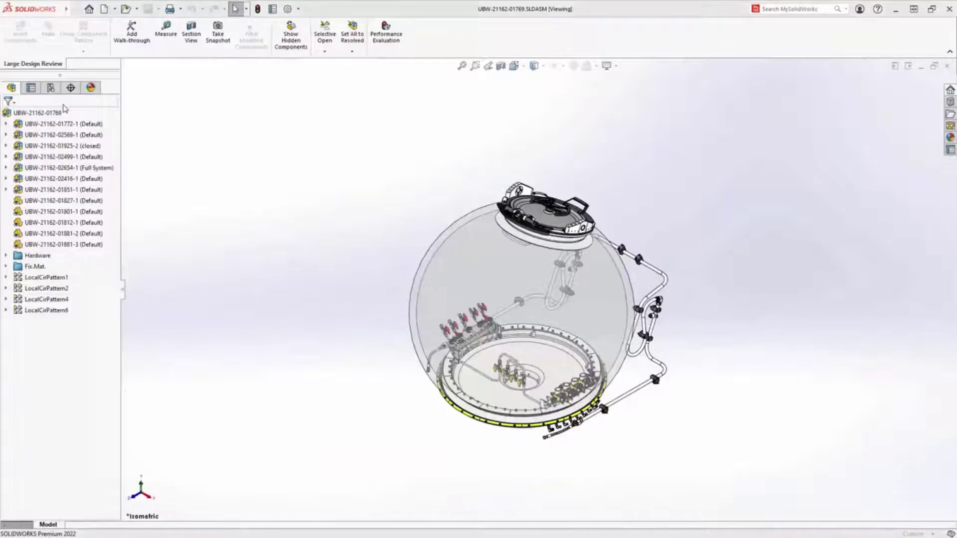
right_click(57, 167)
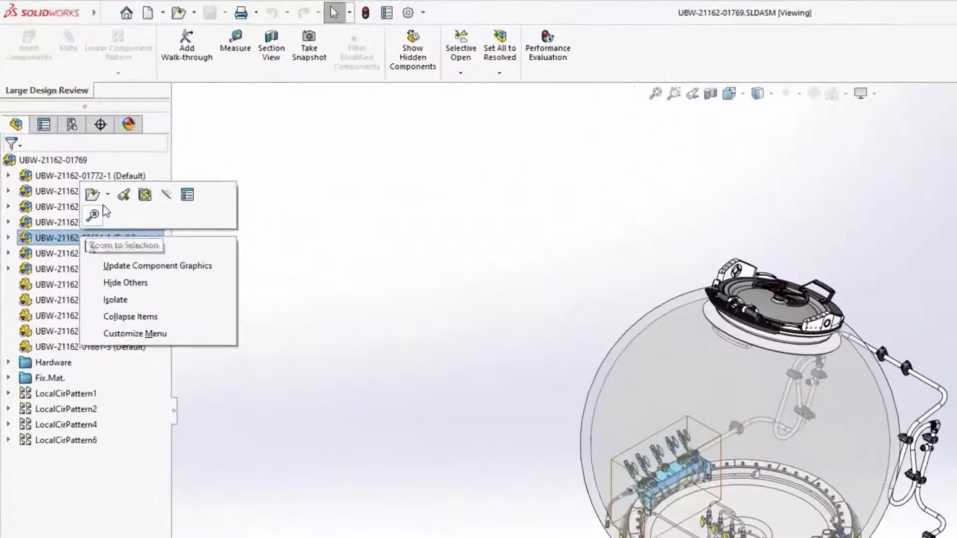
click(108, 195)
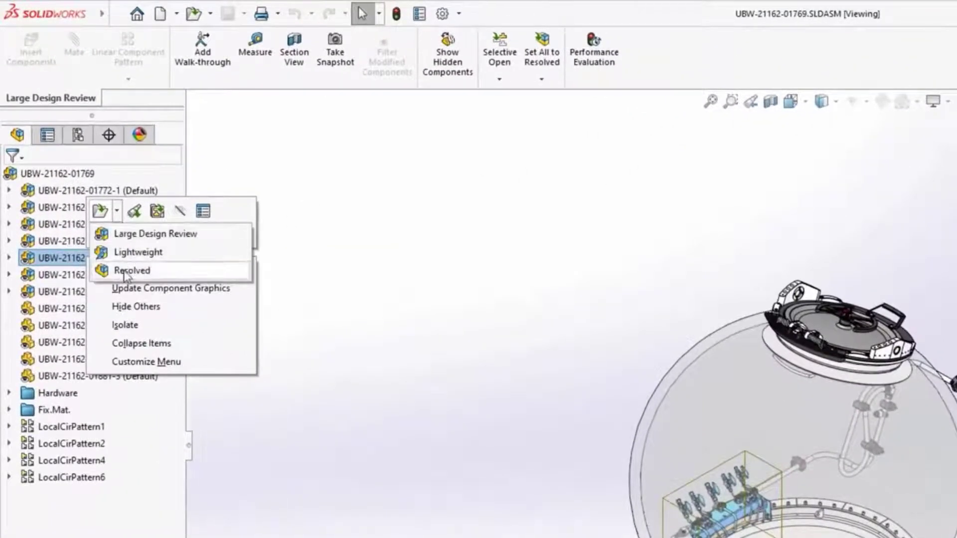
click(132, 271)
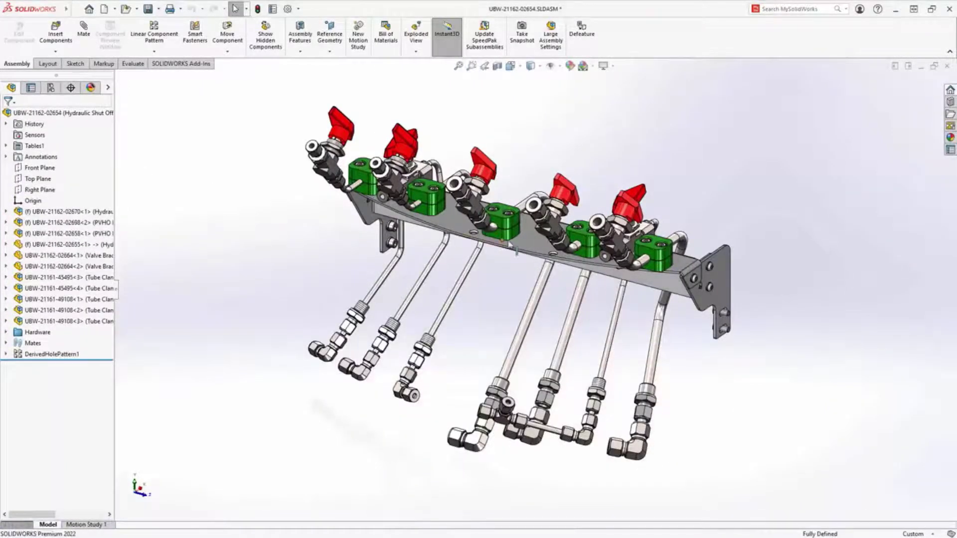
Open mid plate subassembly 02686 and drag the M6 blind rivet up and left
click(533, 243)
key(d)
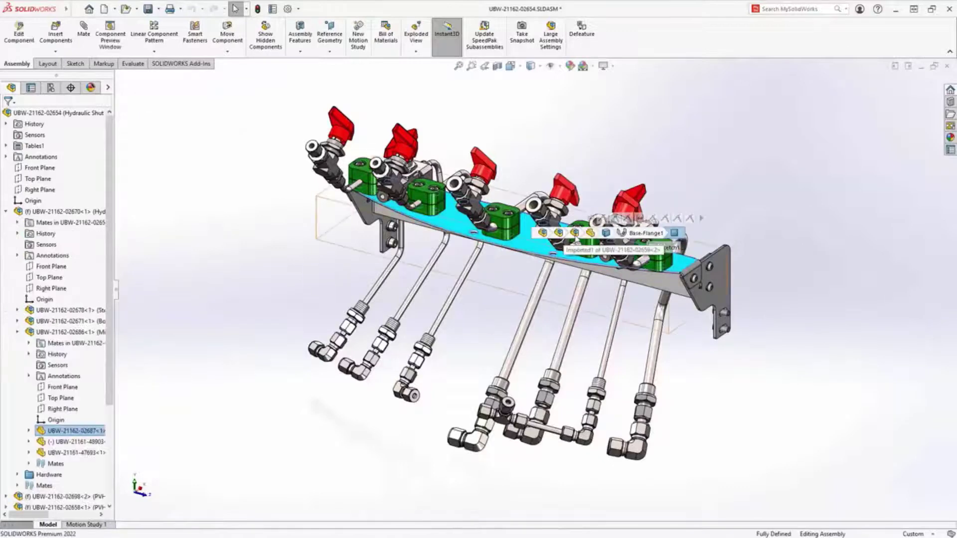
click(575, 232)
click(591, 187)
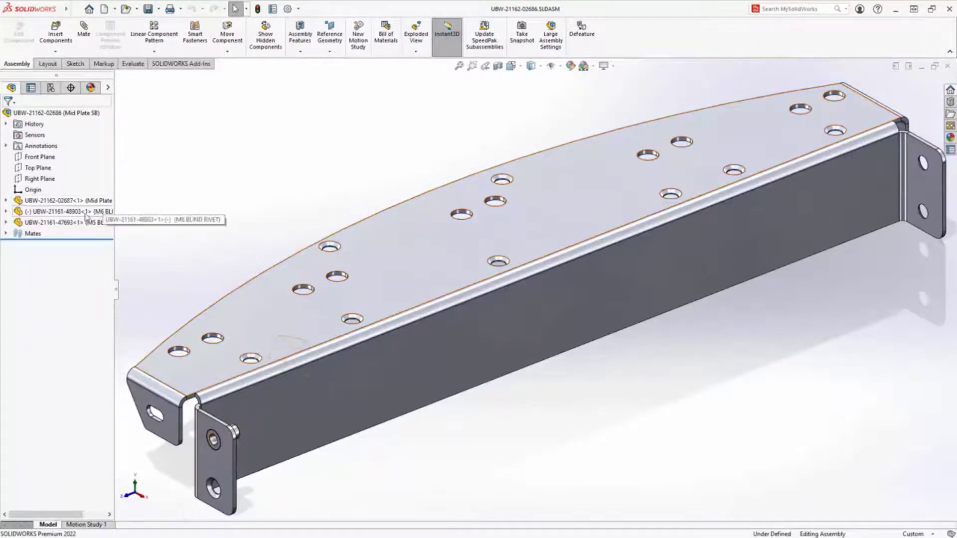
click(65, 211)
drag(301, 309, 309, 202)
drag(285, 276, 220, 308)
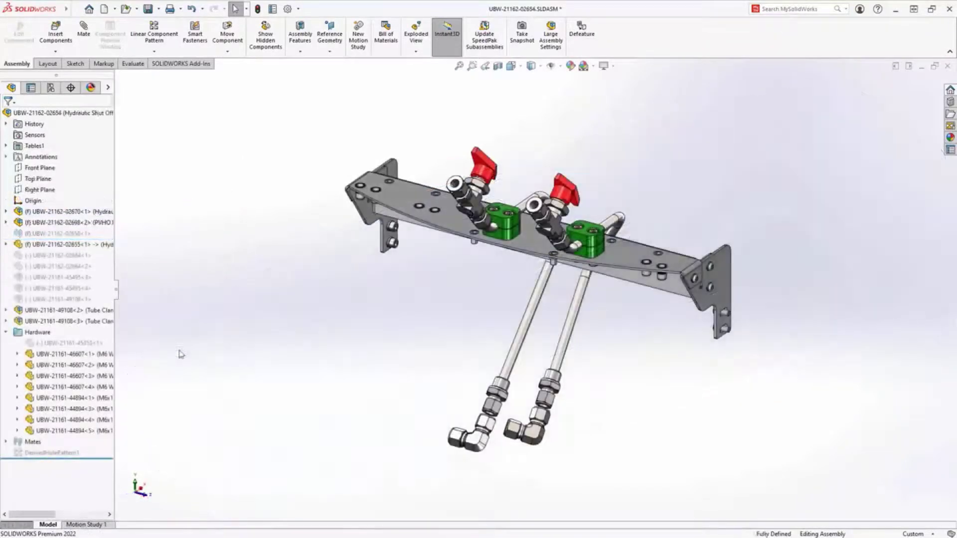
Show the Configuration Table and add a new Emergency System configuration row
click(50, 88)
click(17, 132)
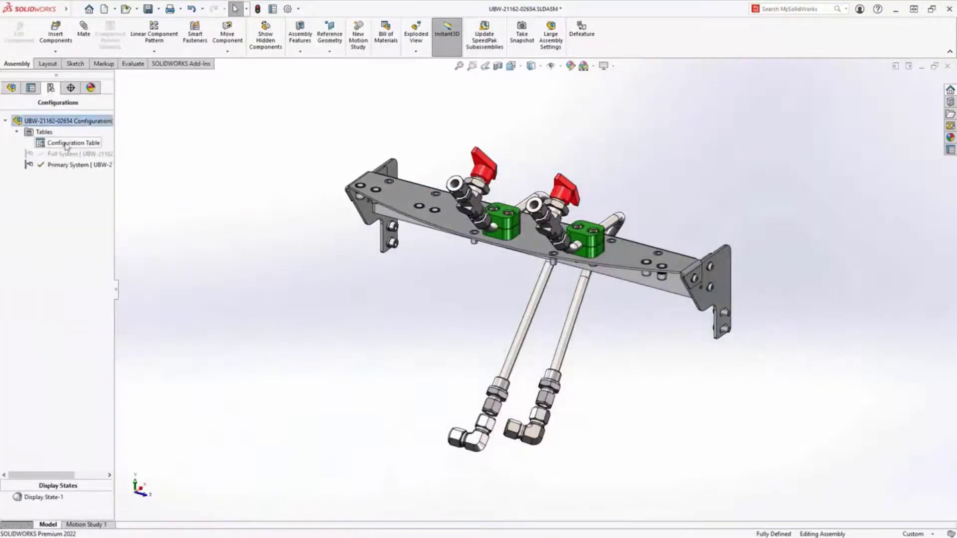
right_click(66, 145)
click(83, 149)
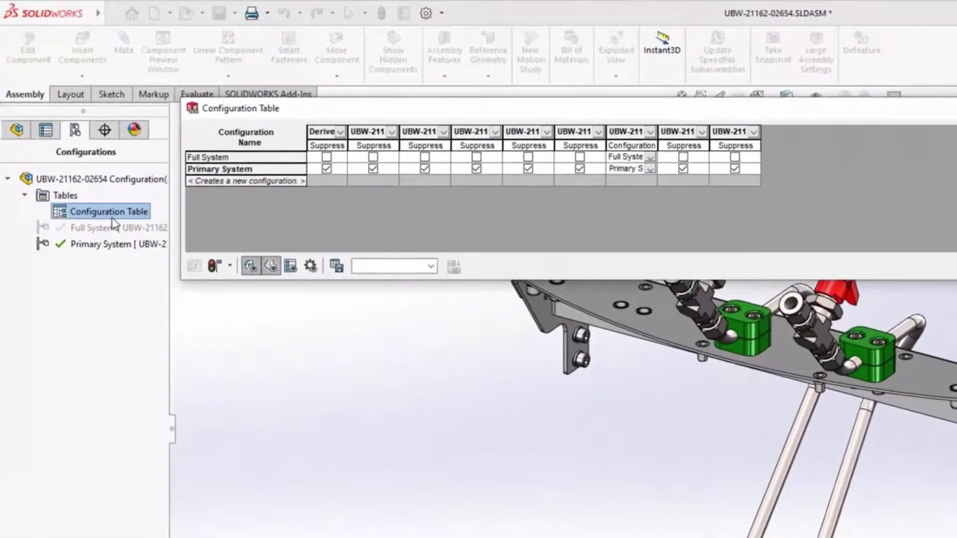
click(244, 181)
text(Em)
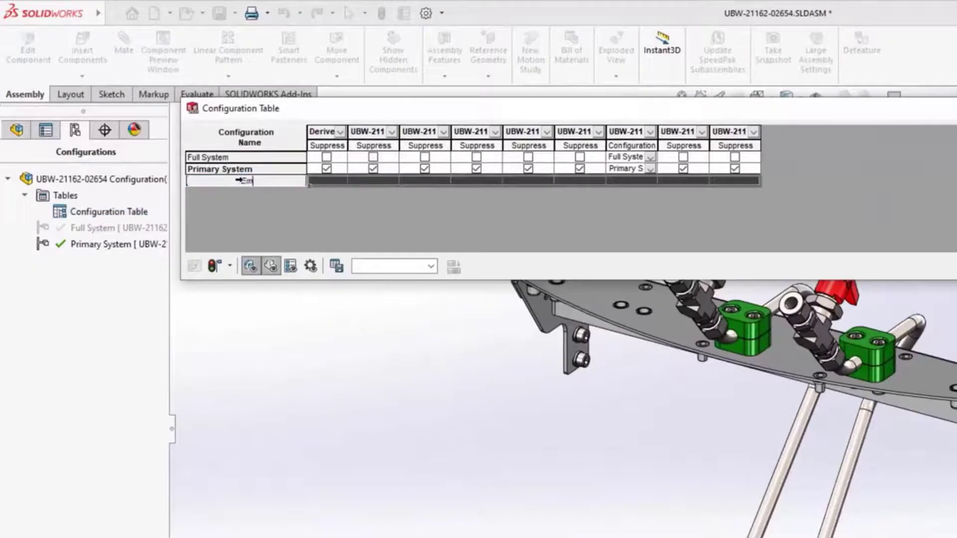
text(ergency System)
key(Return)
Activate Emergency System, turn off Derive, and unsuppress the second through sixth components
click(239, 181)
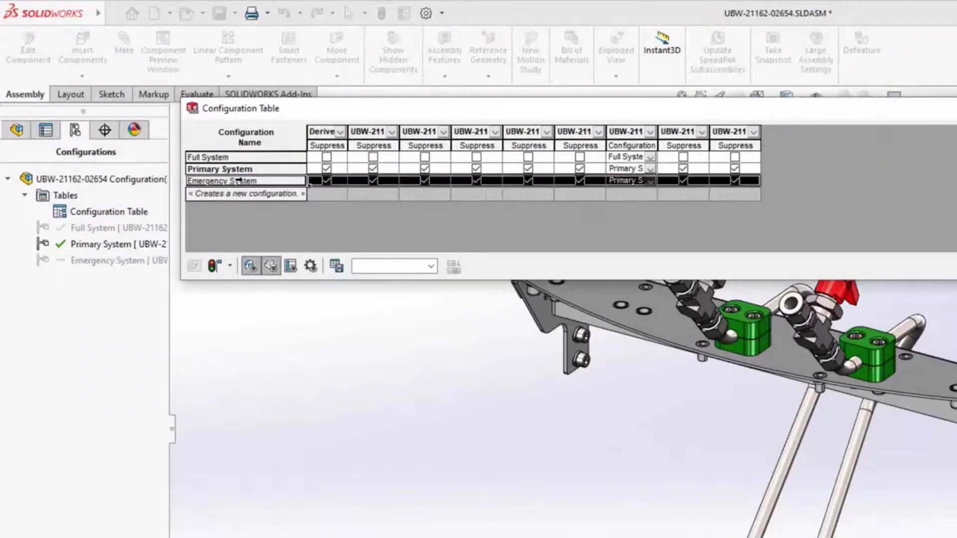
right_click(239, 181)
click(281, 240)
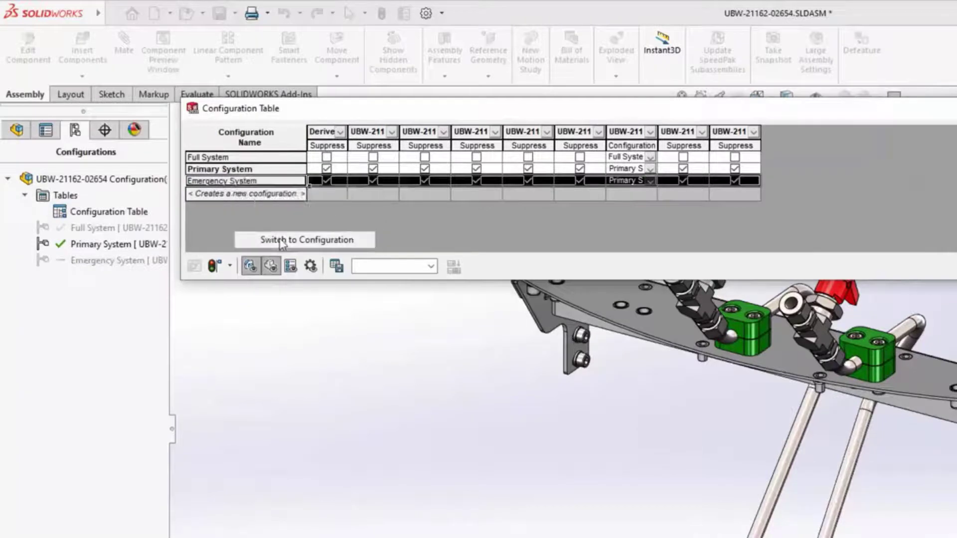
click(327, 181)
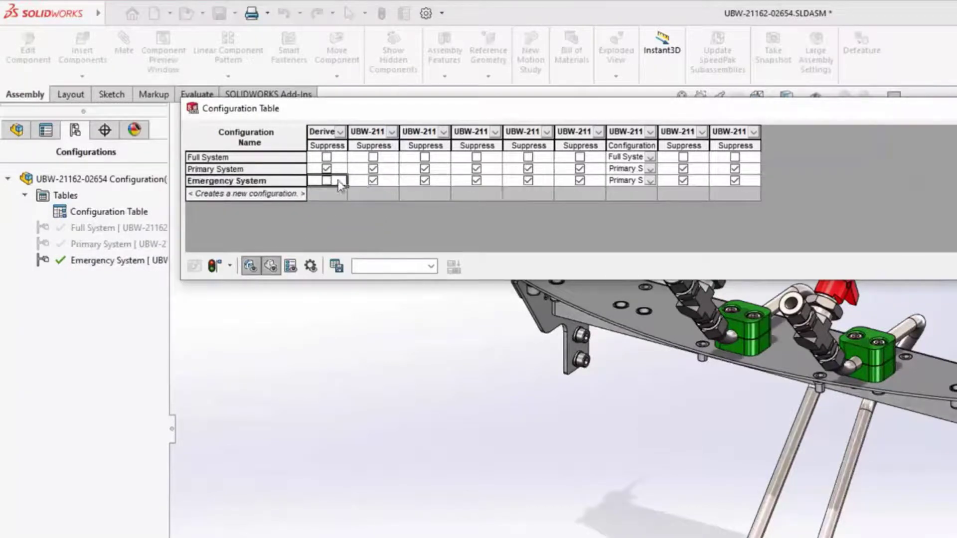
click(373, 180)
click(425, 181)
click(477, 180)
click(529, 180)
click(579, 181)
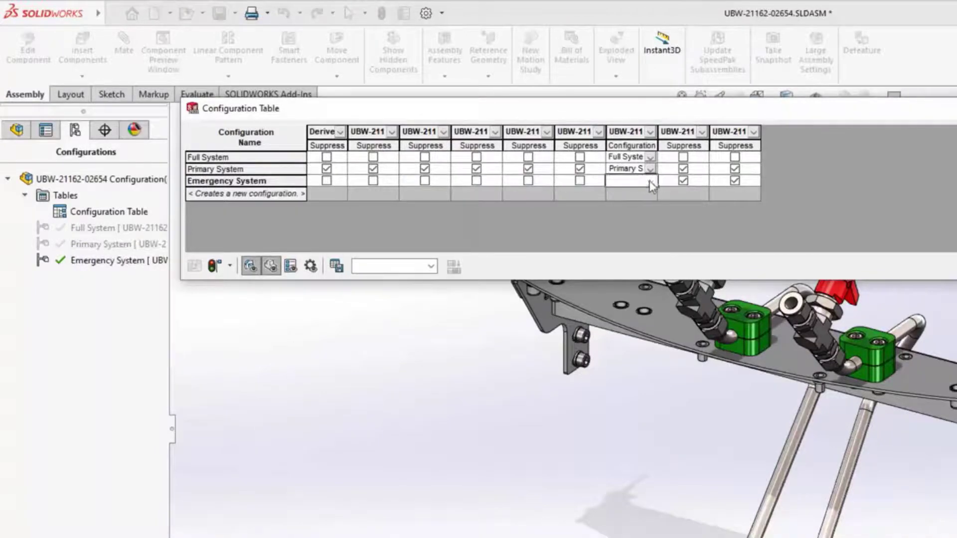
click(649, 181)
Set the component's configuration to Emergency System, suppress the middle valve subassembly, and select the green clamp
click(629, 219)
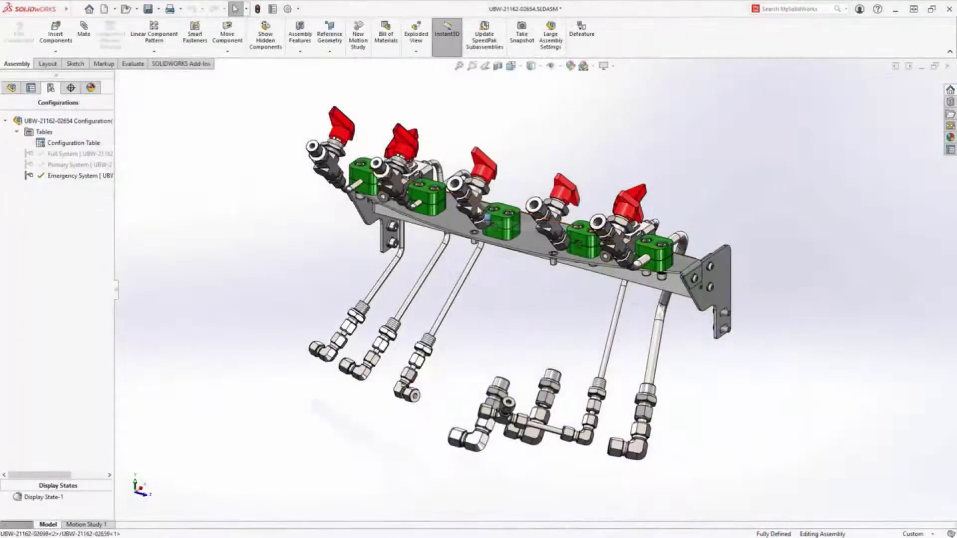
click(486, 219)
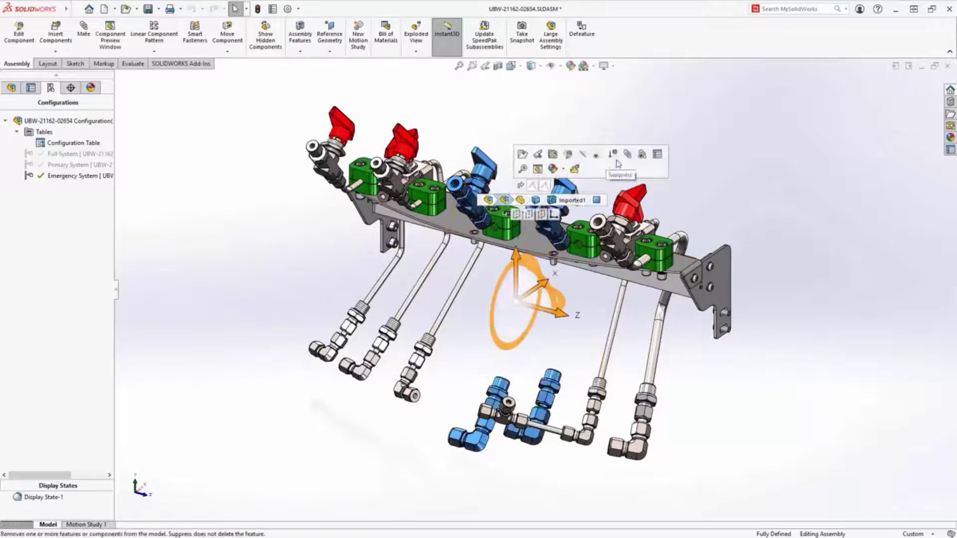
click(612, 154)
click(492, 223)
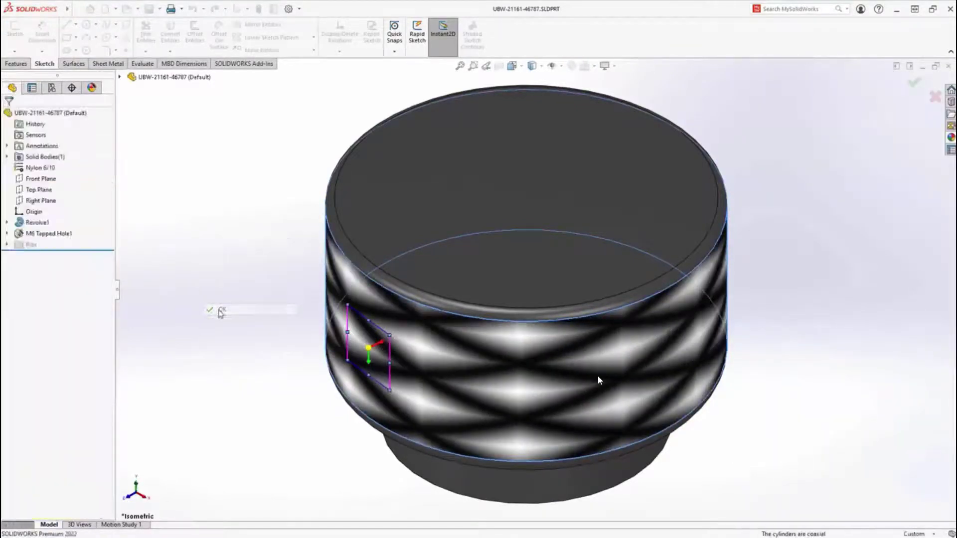
Search the commands for 'texture'
text(texture)
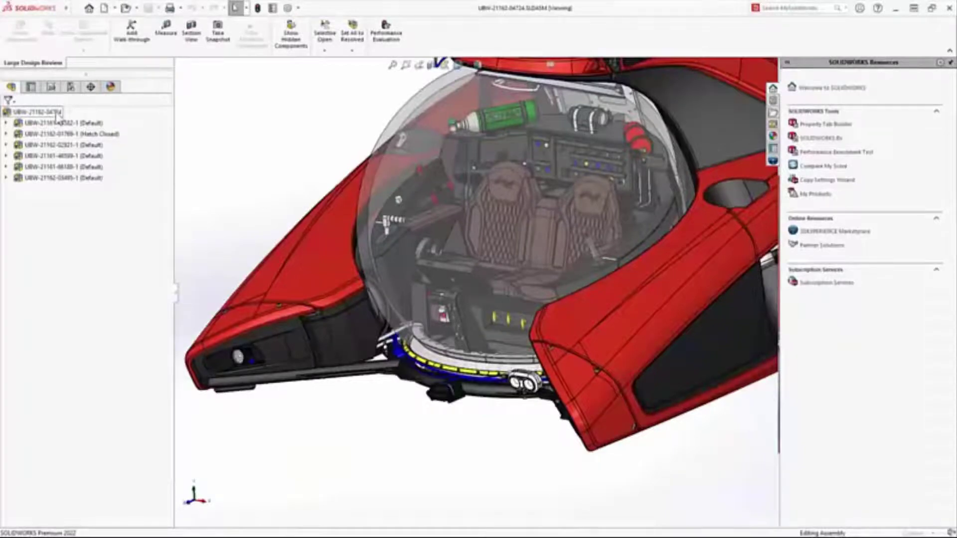
Open the drawing in Detailing Mode and browse sheets -66188, -01768, -46599, then -44582
right_click(50, 112)
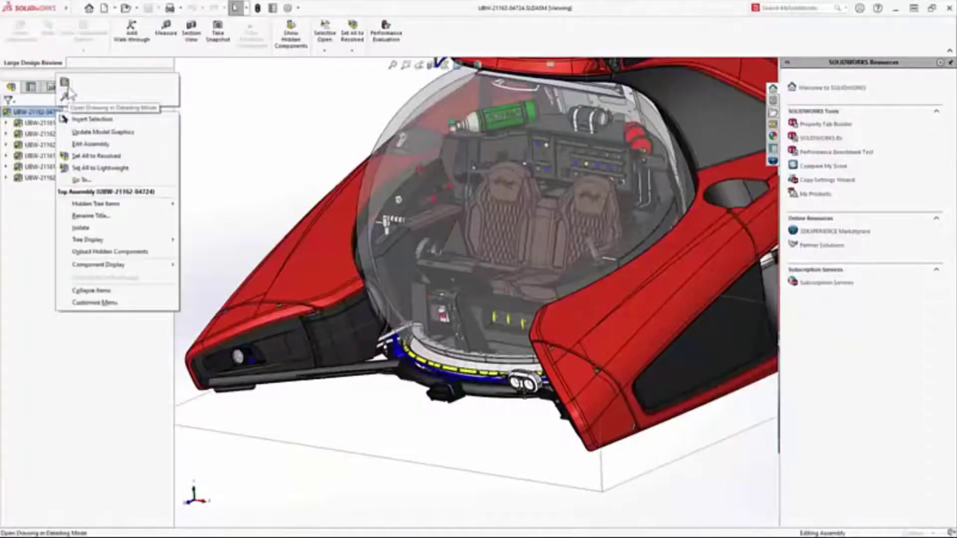
click(68, 89)
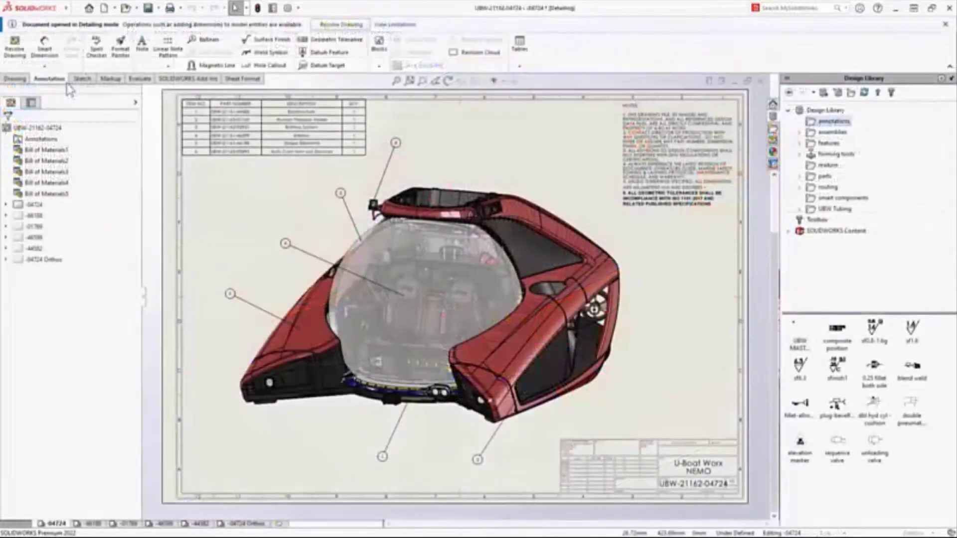
click(95, 524)
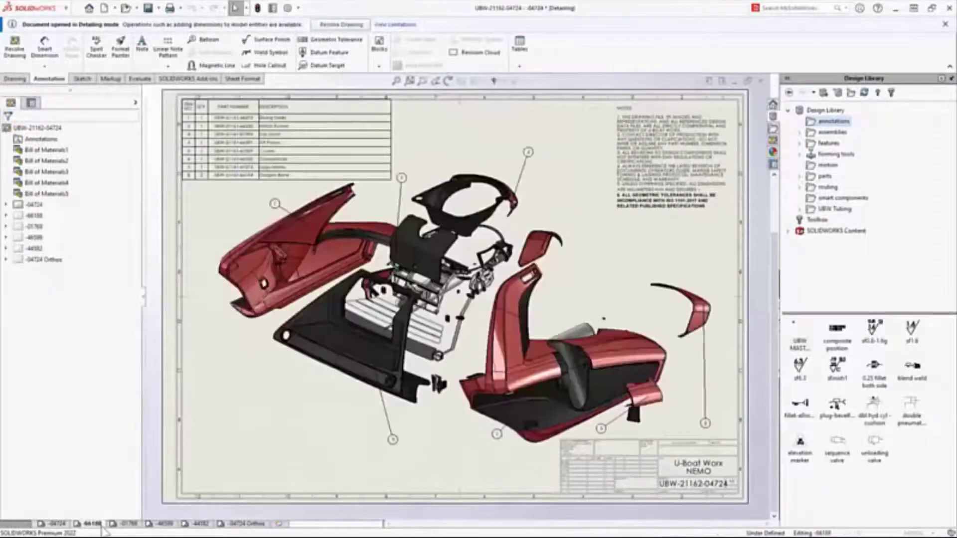
click(128, 524)
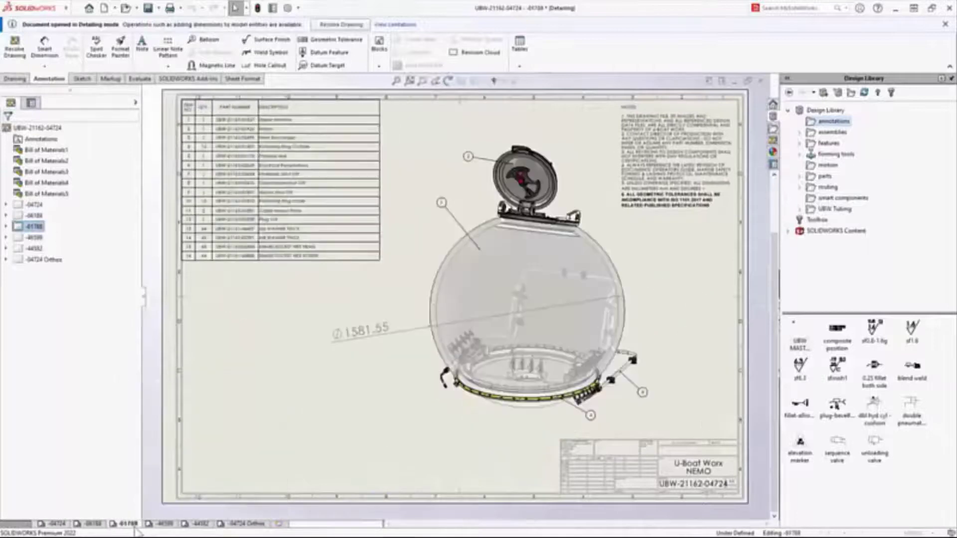
click(169, 525)
click(201, 525)
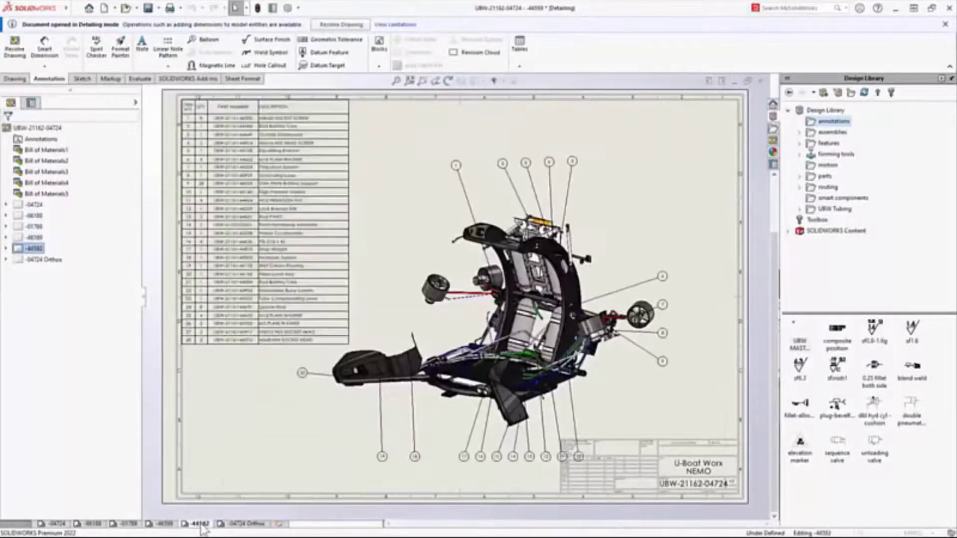
Place the UBW MASTER NOTE block top right, bold its last note, and raise the bottom balloons
drag(799, 346, 618, 114)
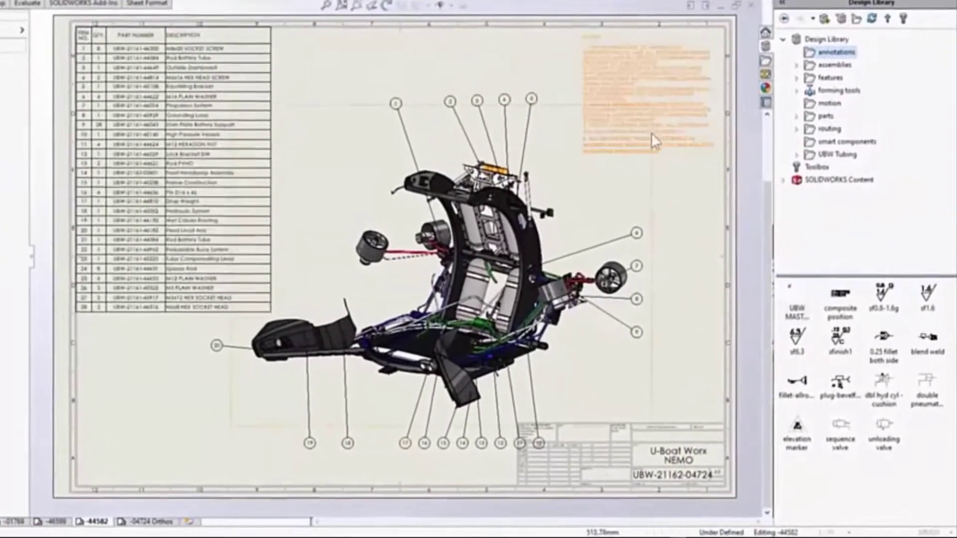
click(668, 175)
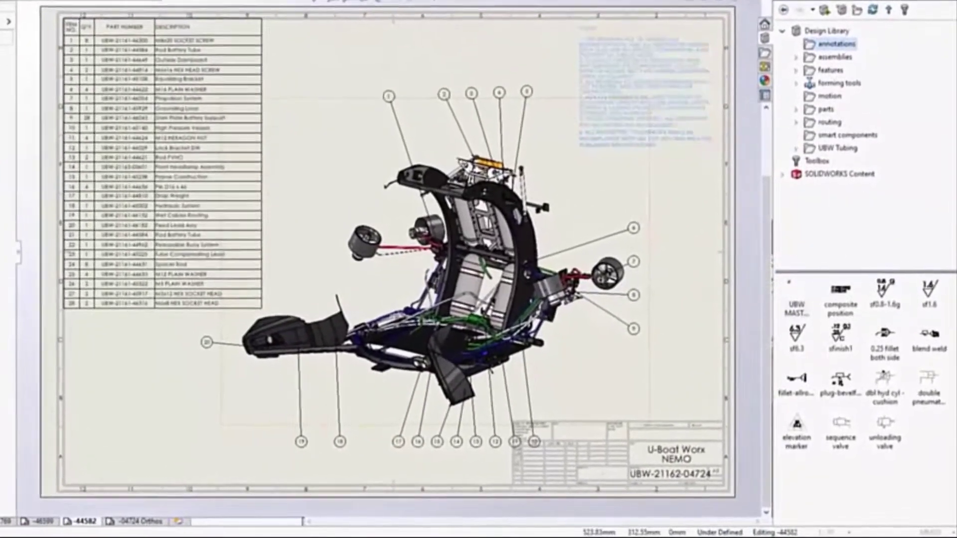
double_click(655, 142)
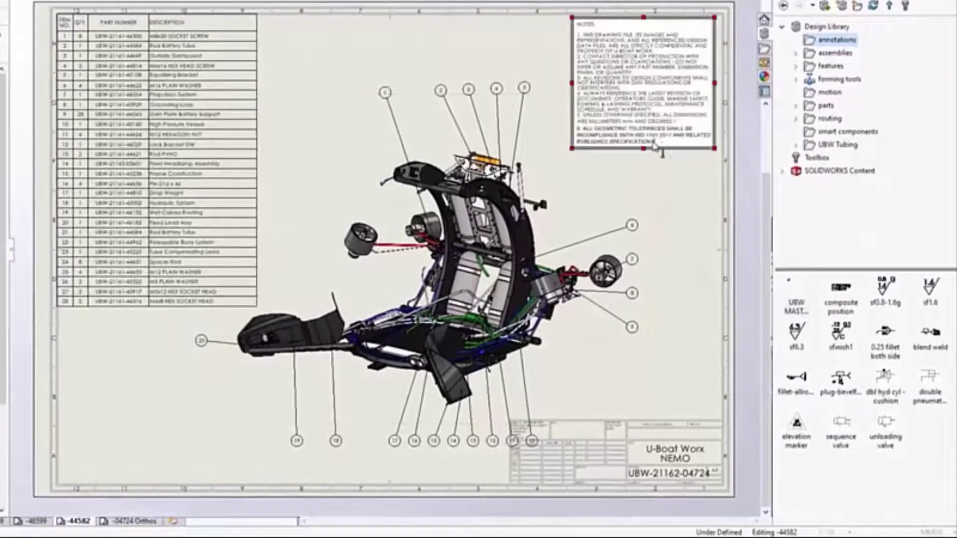
drag(655, 144, 580, 131)
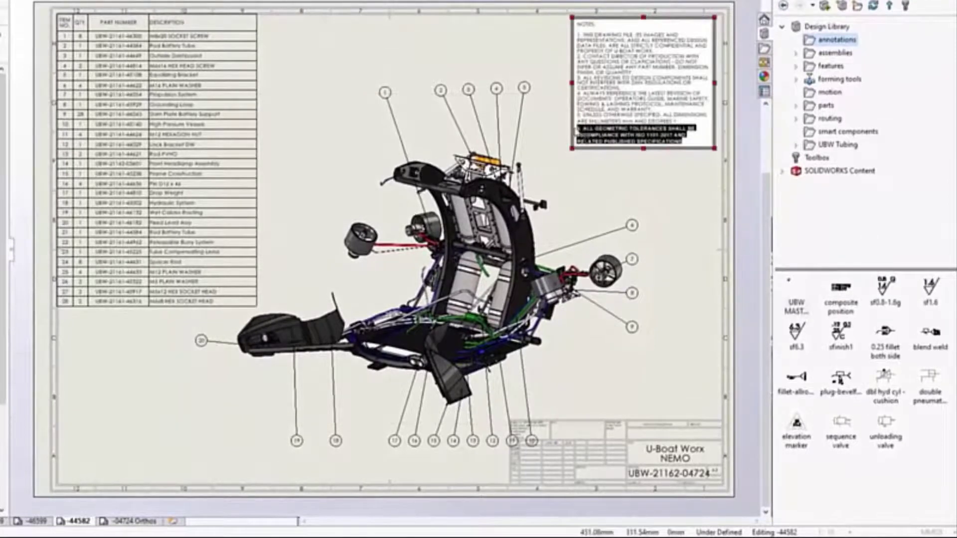
click(562, 154)
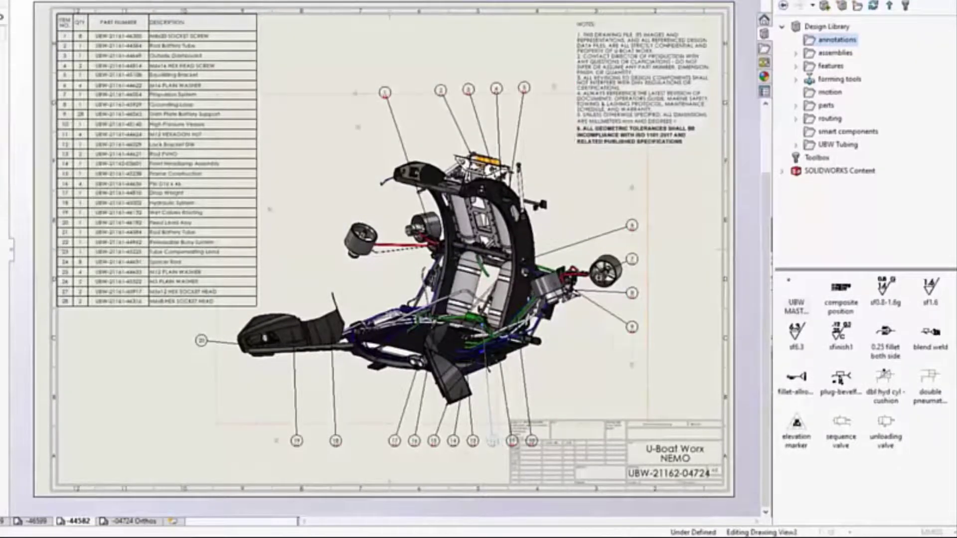
drag(573, 443, 576, 419)
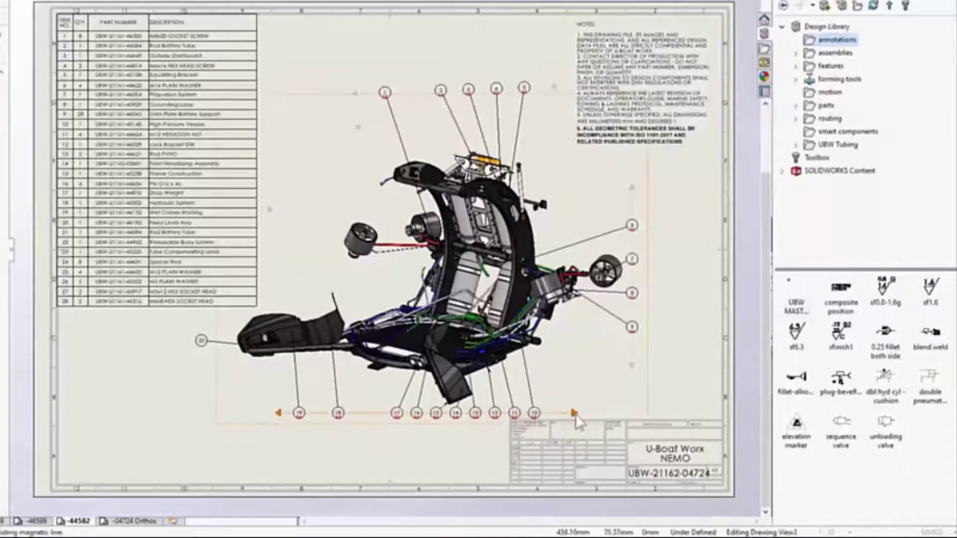
click(330, 246)
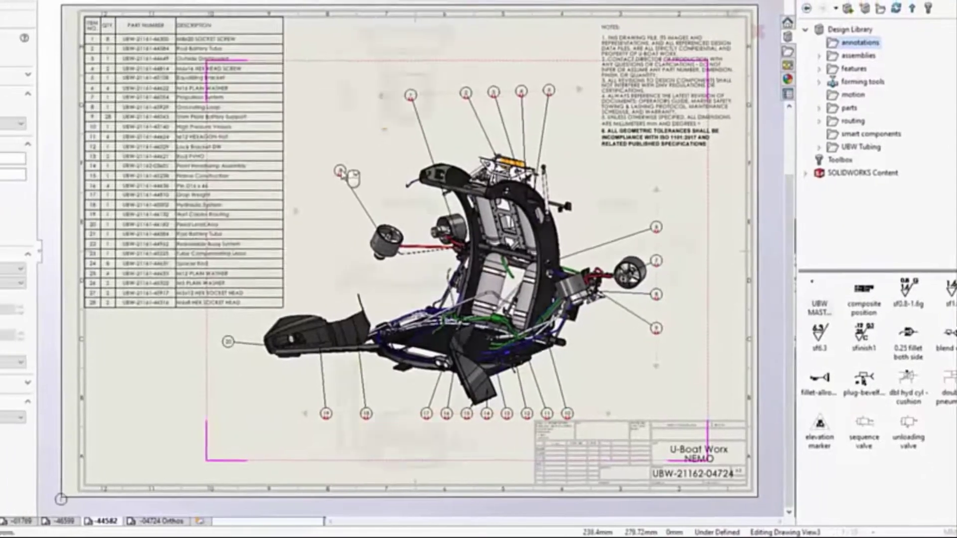
On the -04724 Orthos sheet, give the 2445.98 dimension a limit tolerance
click(129, 521)
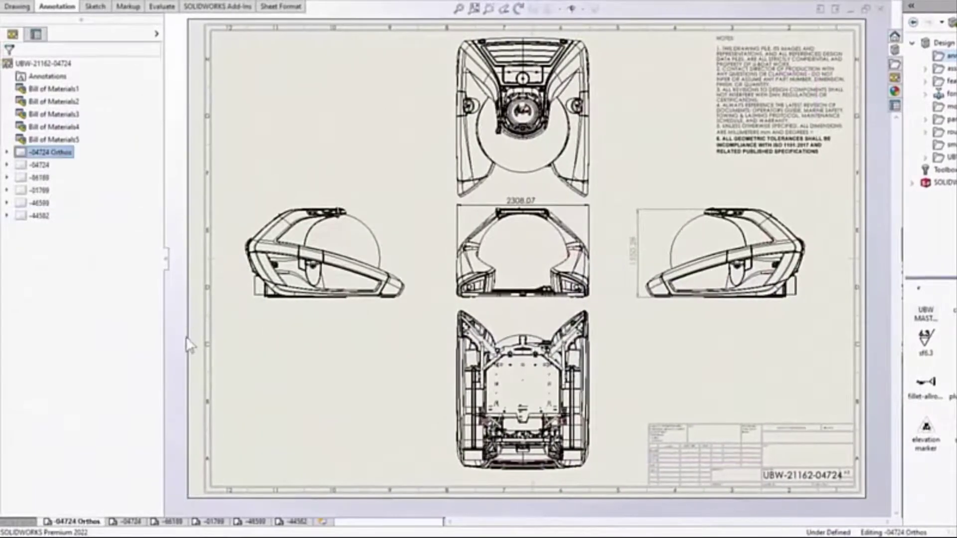
drag(198, 315, 418, 192)
click(574, 478)
click(609, 394)
click(643, 445)
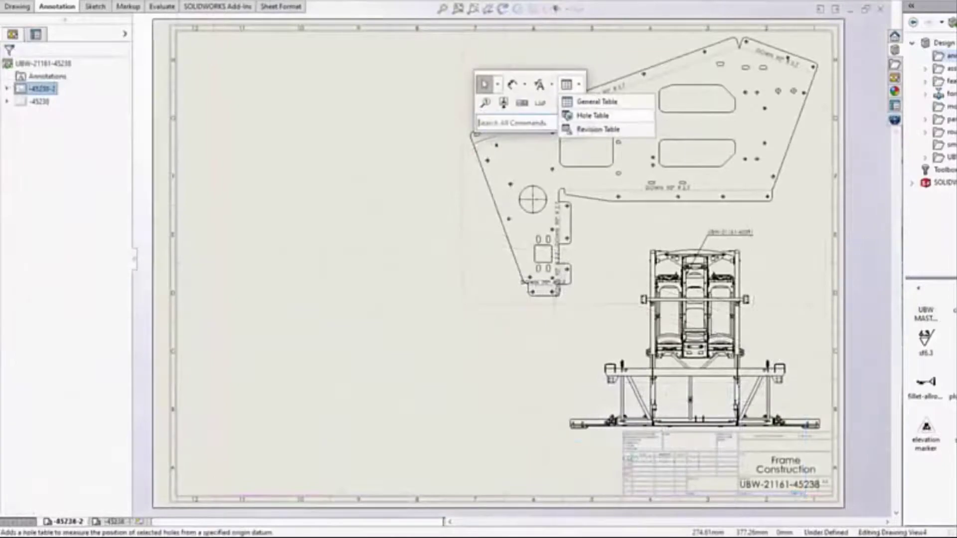
Insert a hole table and drag the Top view from the View Palette onto the sheet
click(593, 116)
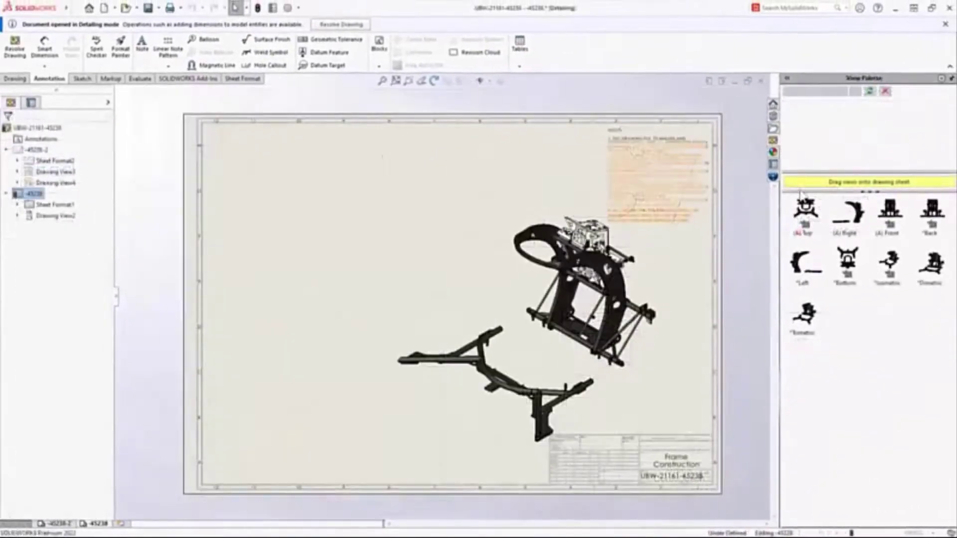
drag(805, 214, 307, 311)
drag(307, 312, 306, 312)
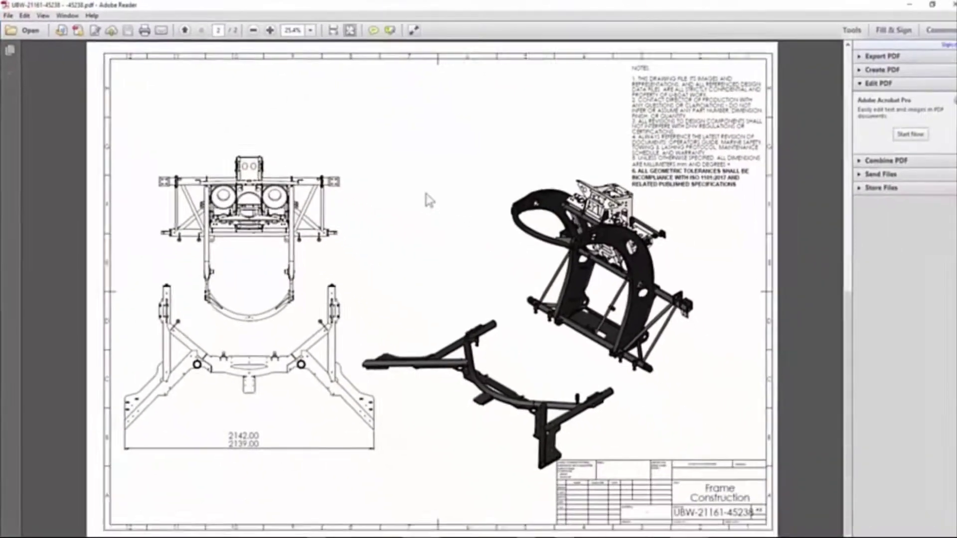
Scroll through the exported PDF pages to review the frame construction and scuba regulator sheets
scroll(423, 197, up, 5)
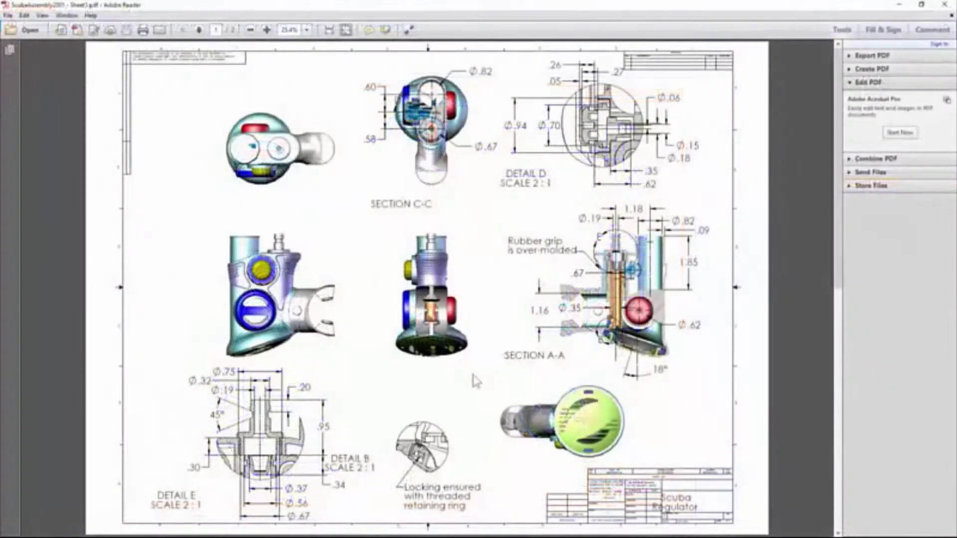
scroll(476, 381, down, 1)
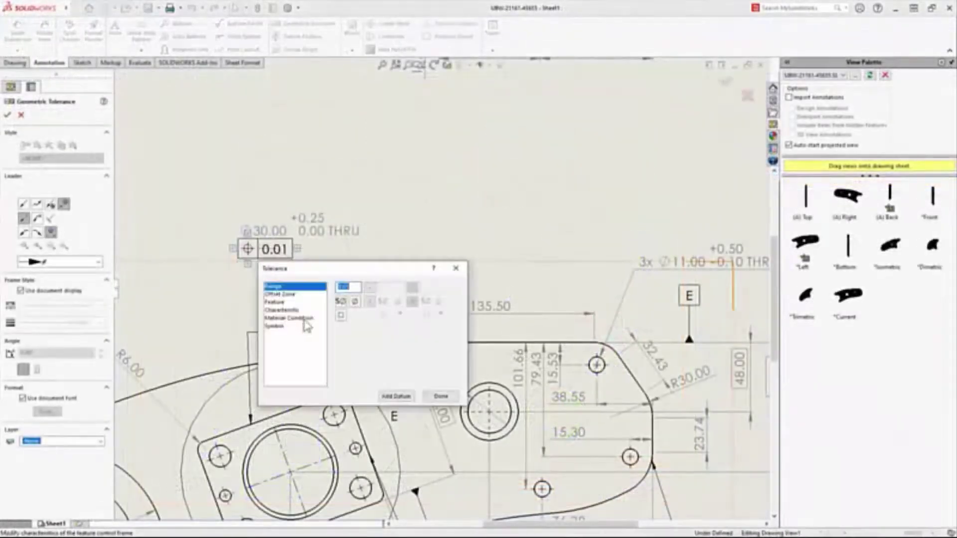
Enter a ⌀0.25 tolerance with the Ⓜ modifier, referencing datums A, B and C
text(0.25)
click(348, 301)
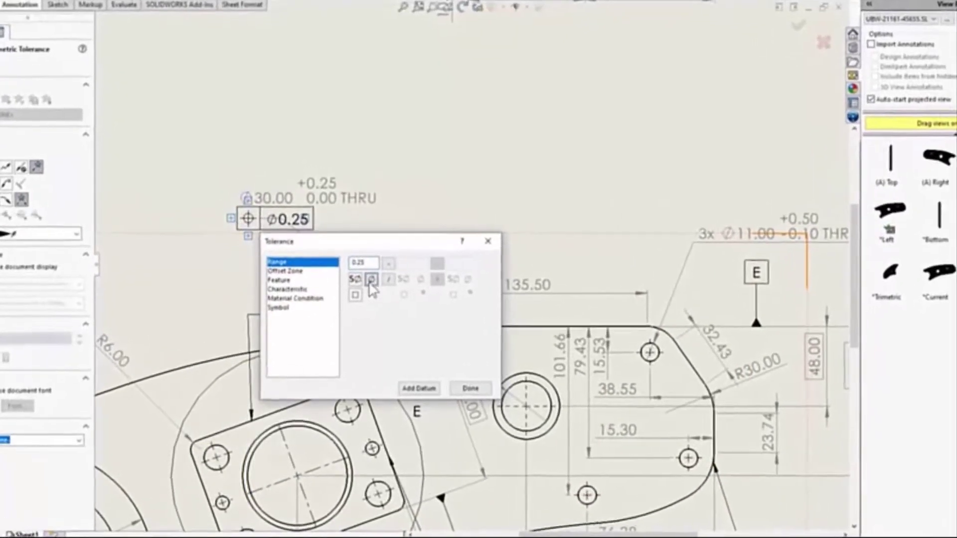
click(295, 298)
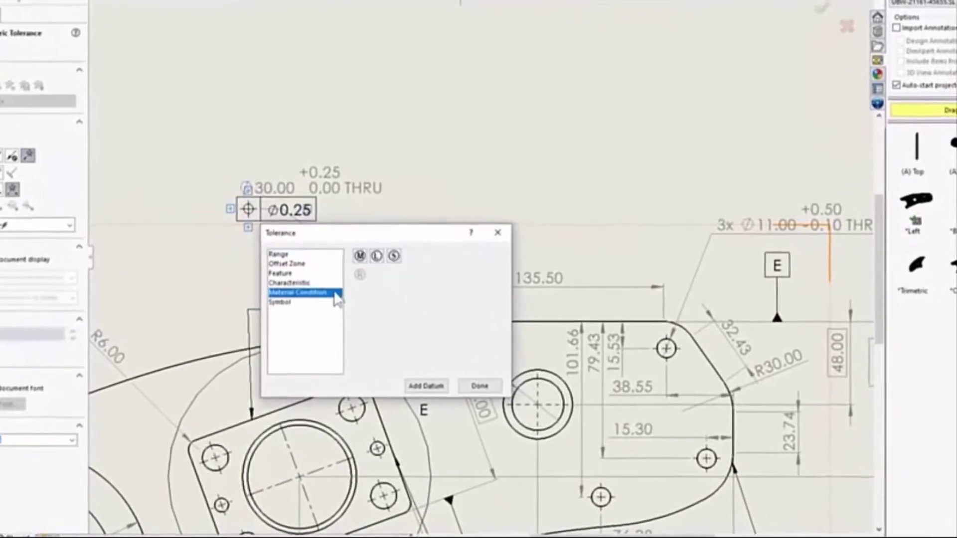
click(354, 262)
click(419, 389)
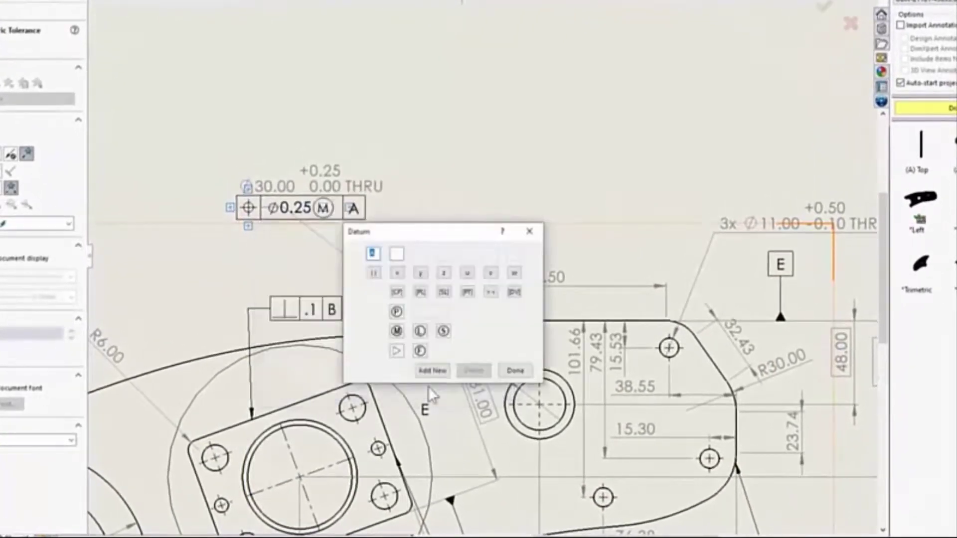
click(432, 372)
text(b)
click(449, 374)
text(c)
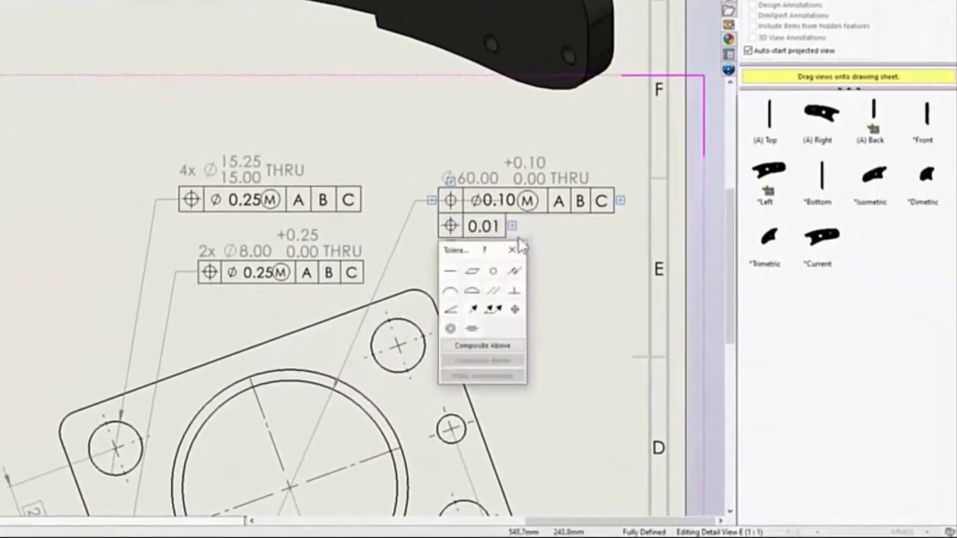
Add a cylindricity row reading 0.1 S0.25-x150-
click(519, 269)
text(.1)
click(488, 282)
click(512, 292)
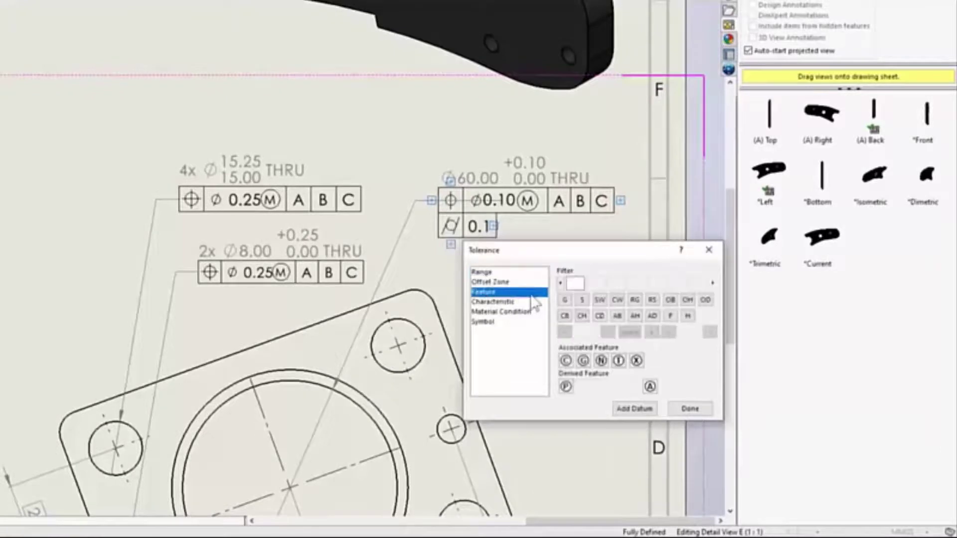
click(581, 299)
click(585, 331)
text(0.25)
click(608, 332)
click(649, 334)
click(690, 331)
text(150)
click(709, 332)
Add a perpendicularity indicator referencing datum D to the tolerance
click(493, 302)
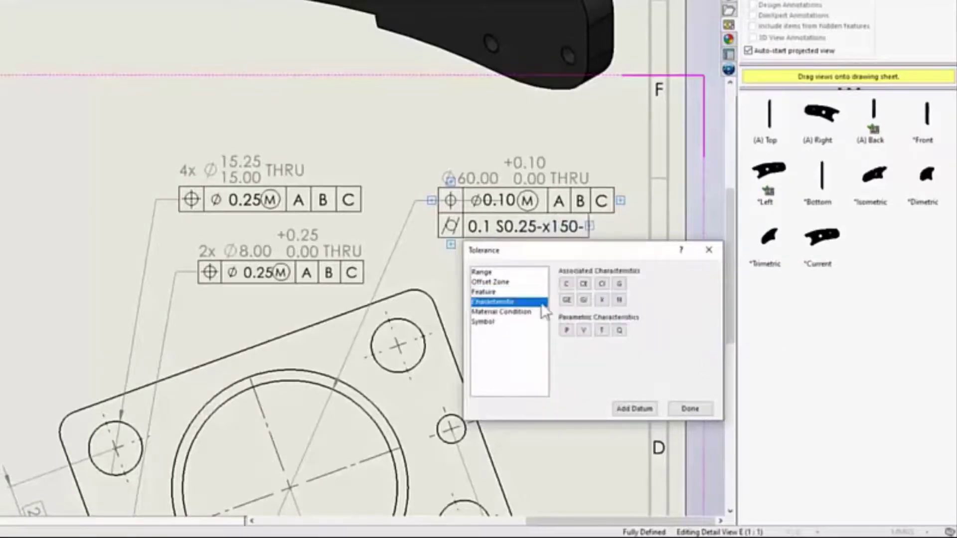
click(566, 284)
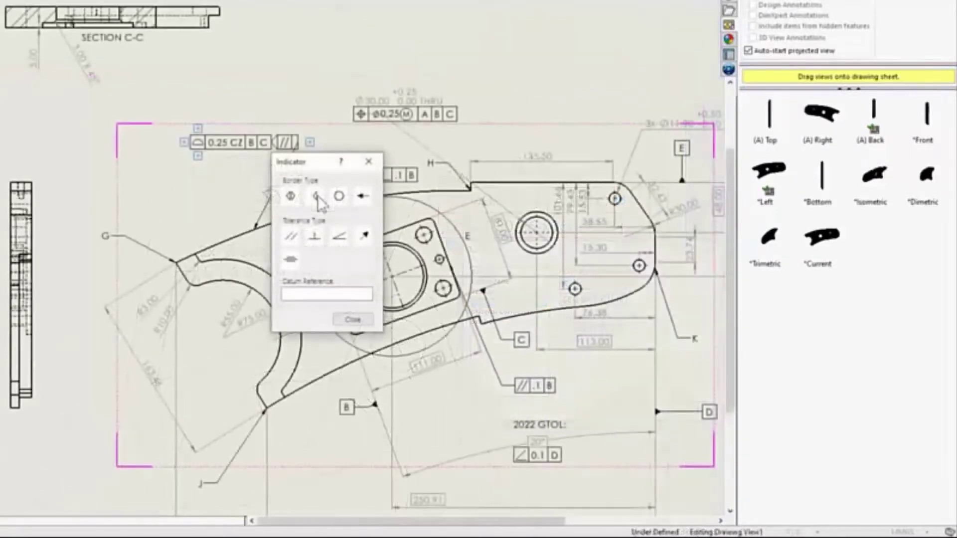
click(314, 237)
click(319, 294)
text(D)
click(352, 320)
Add an indicator to the frame and confirm the text above the tolerance frame
click(310, 143)
click(373, 170)
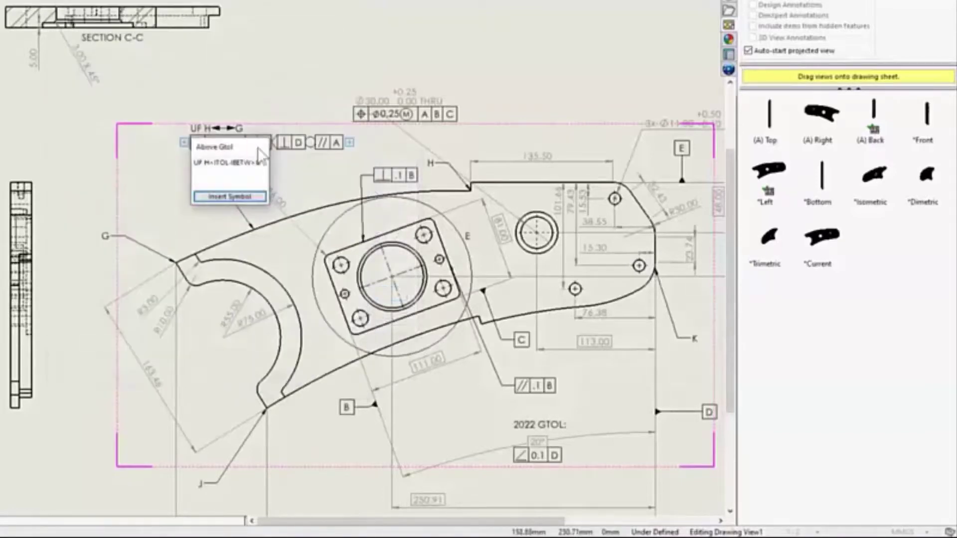
click(260, 146)
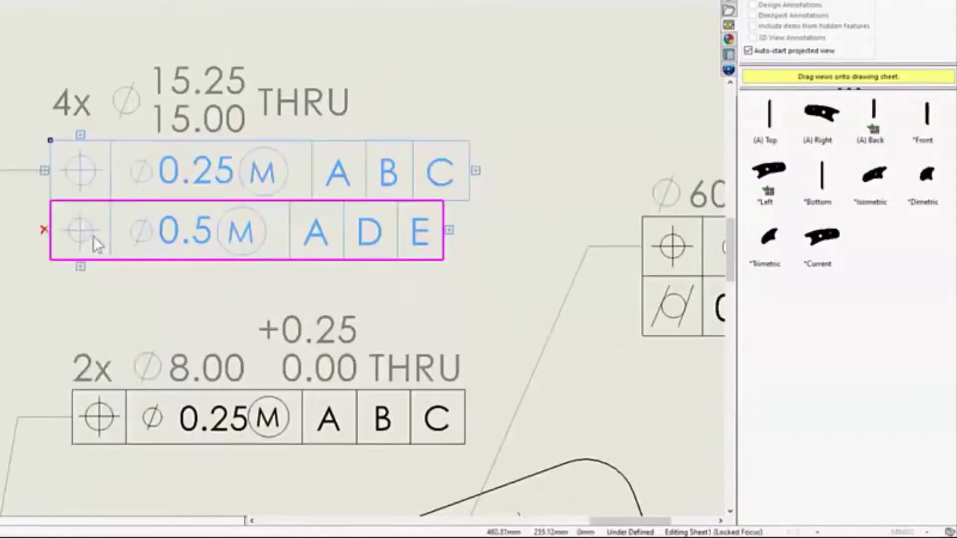
click(93, 236)
click(109, 324)
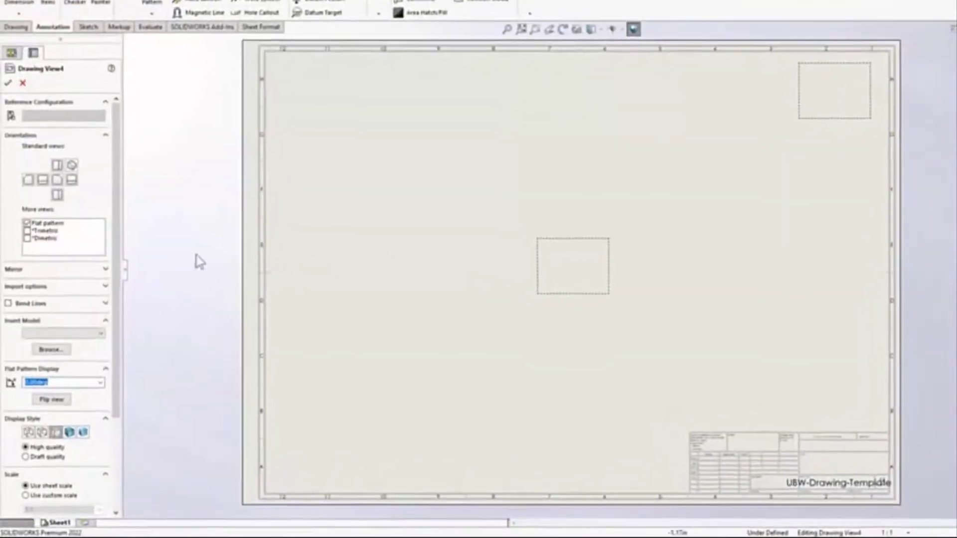
Place a flat-pattern view with bend lines and bend notes, then hide the bend lines
click(50, 245)
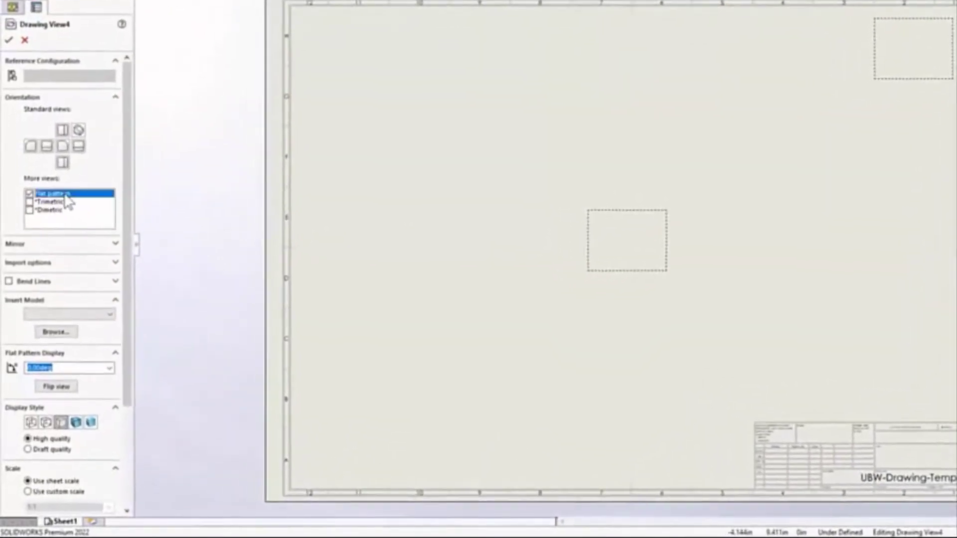
click(9, 282)
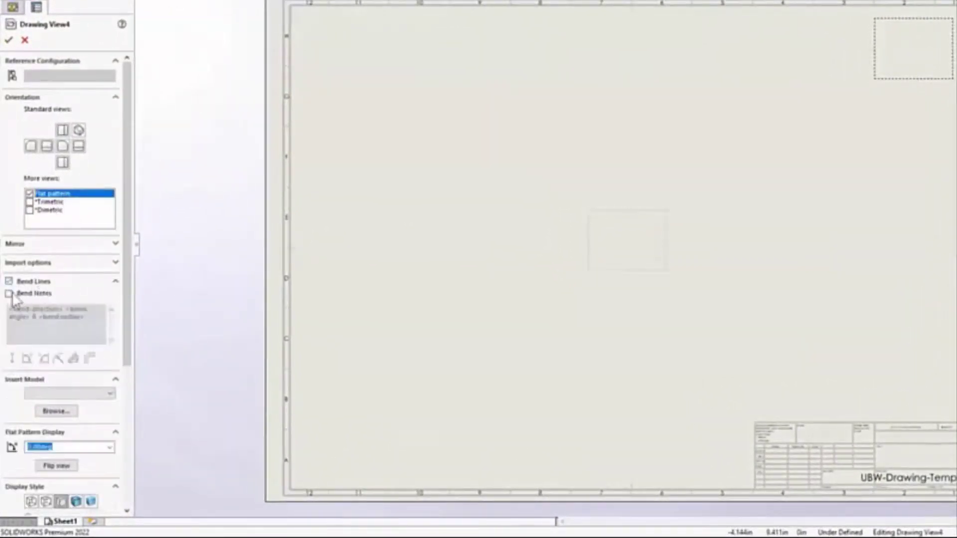
click(9, 294)
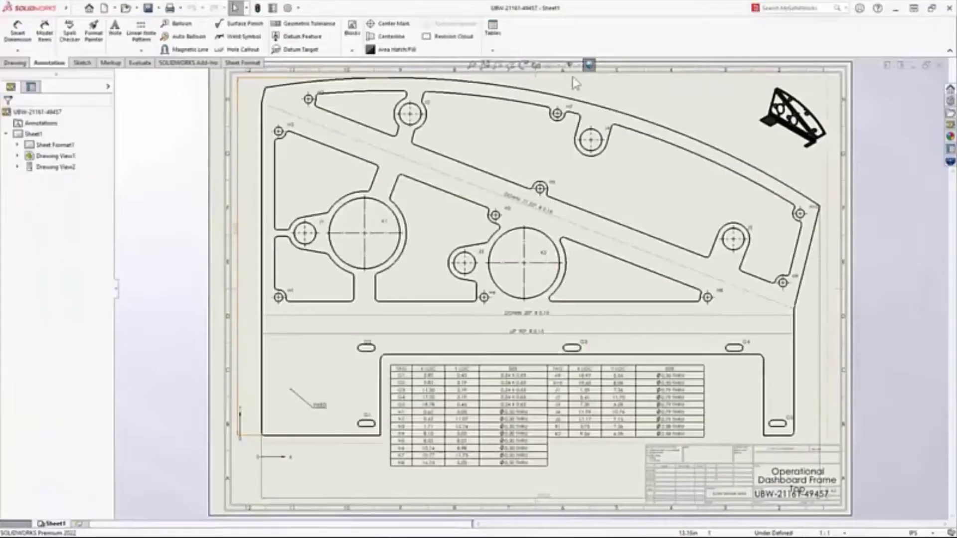
click(588, 65)
click(584, 277)
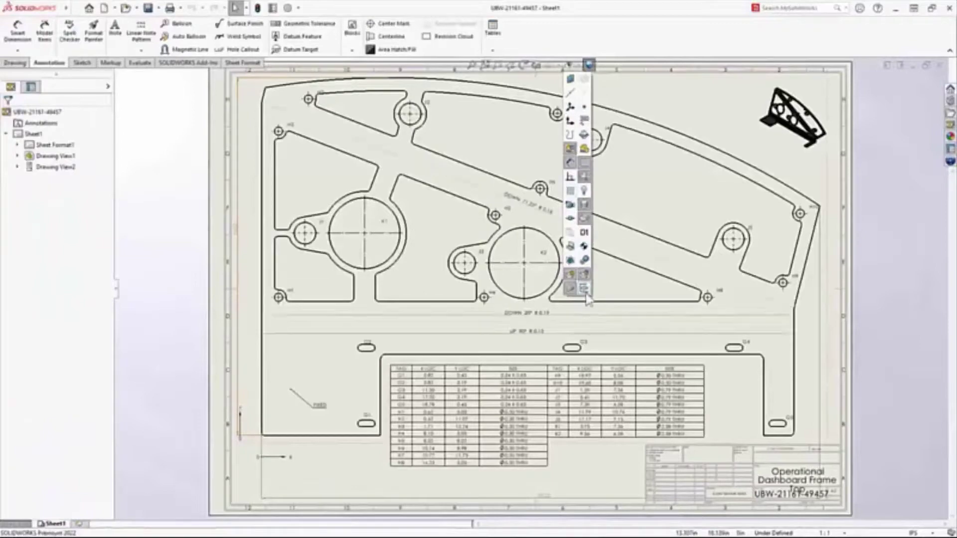